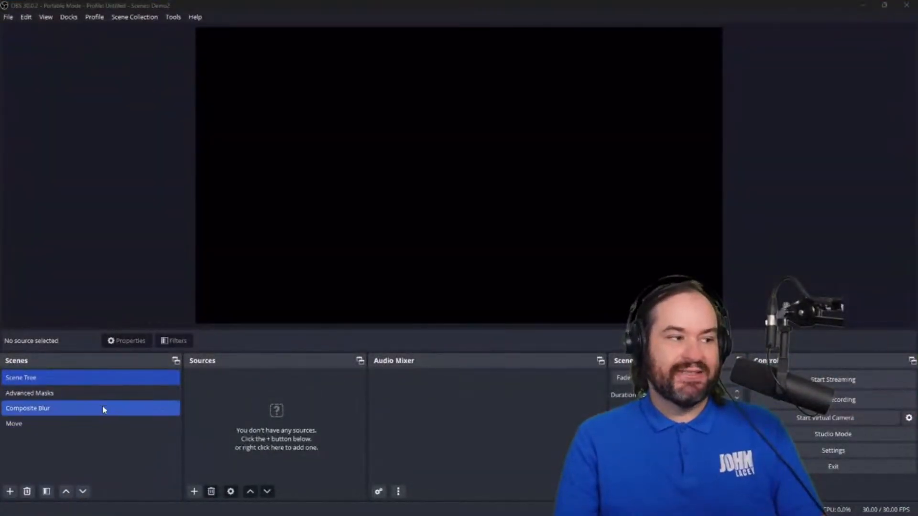
- Switch to the Advanced Masks scene and open the filters of the ElgatoFaceCam source
click(106, 401)
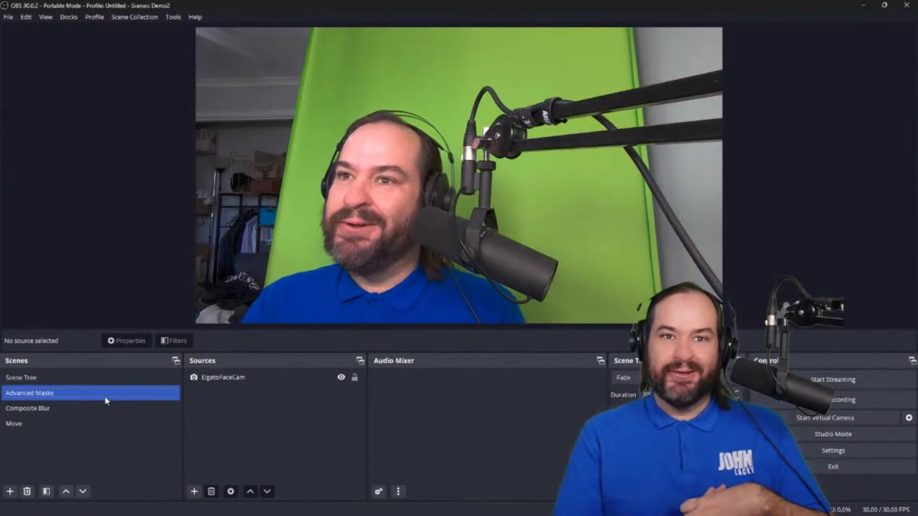
click(256, 382)
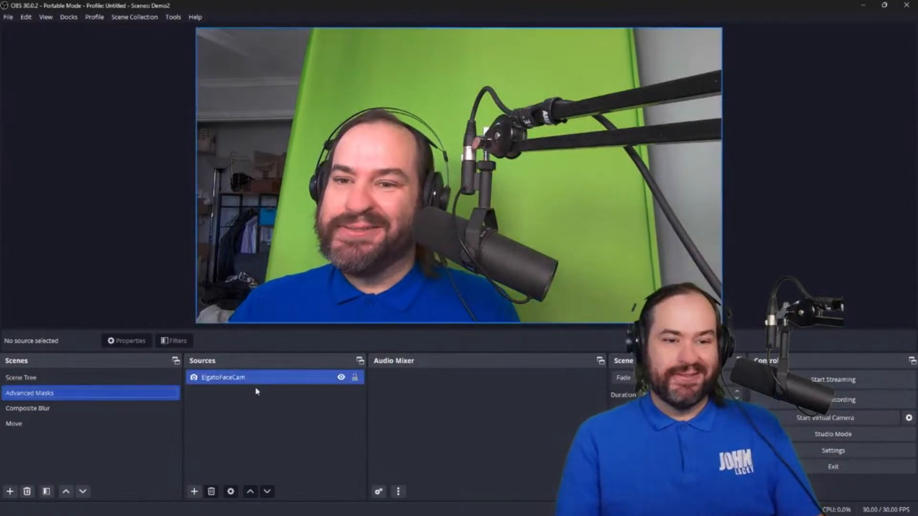
click(256, 391)
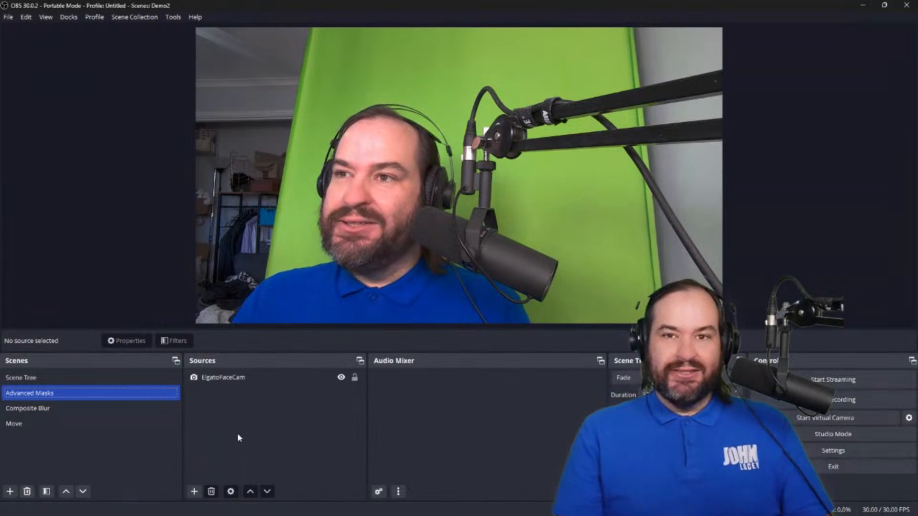
click(257, 379)
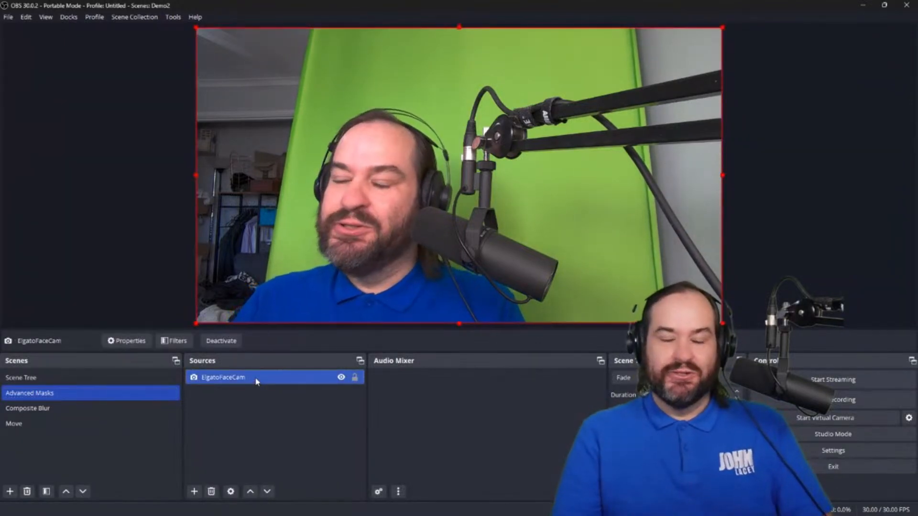
right_click(256, 380)
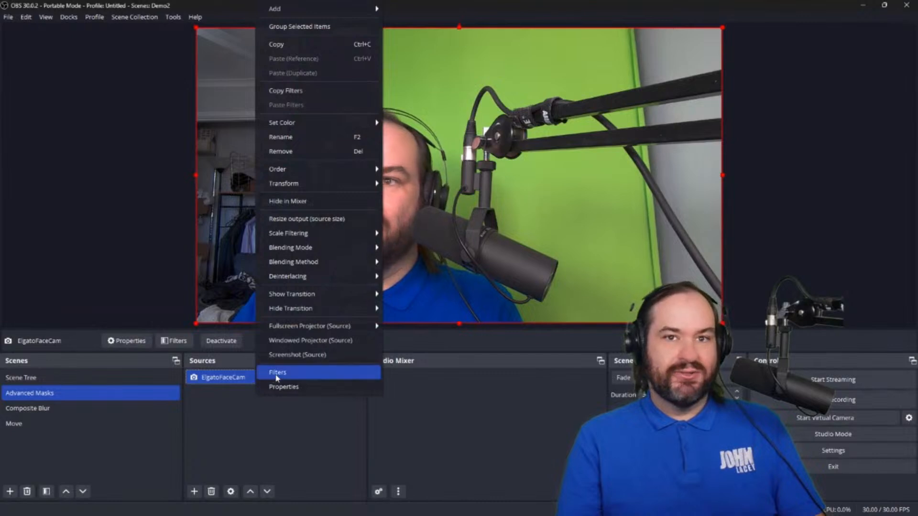
click(276, 377)
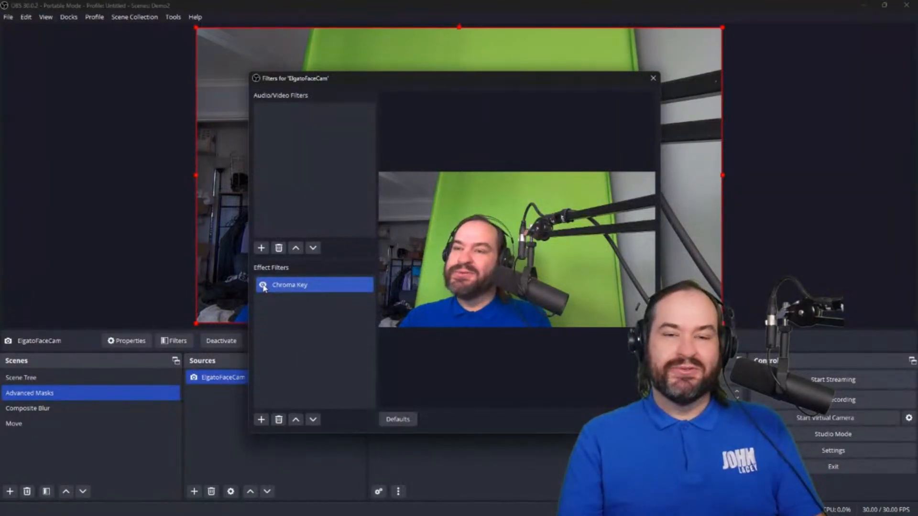
click(282, 341)
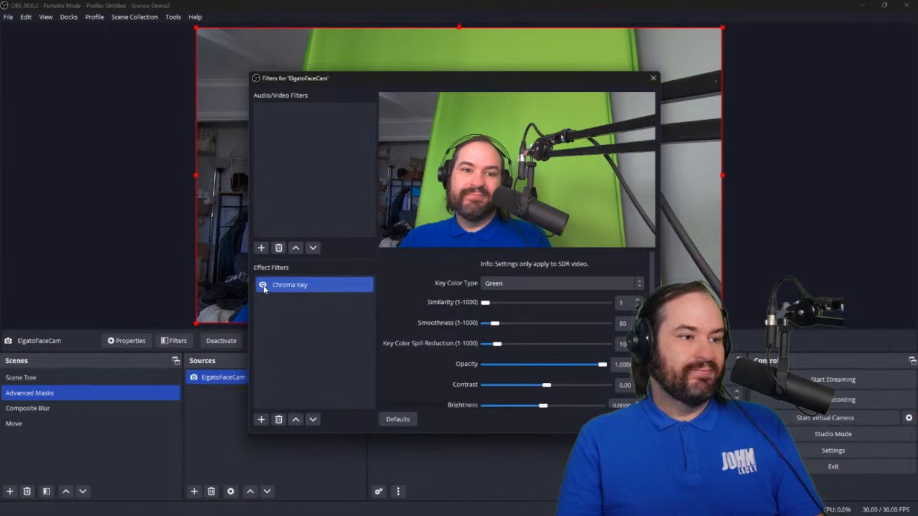
- Add an Advanced Mask effect filter with its default name to ElgatoFaceCam and move the filters window aside to reveal the preview
click(262, 420)
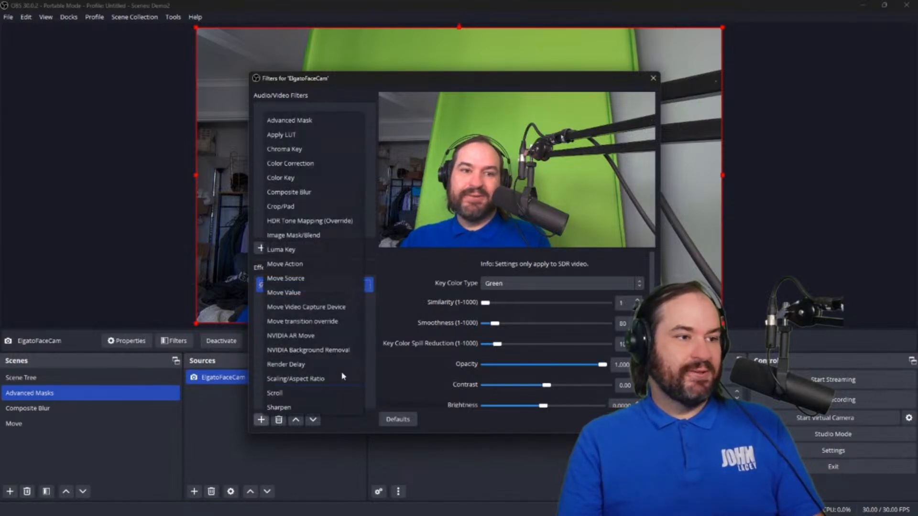
click(342, 117)
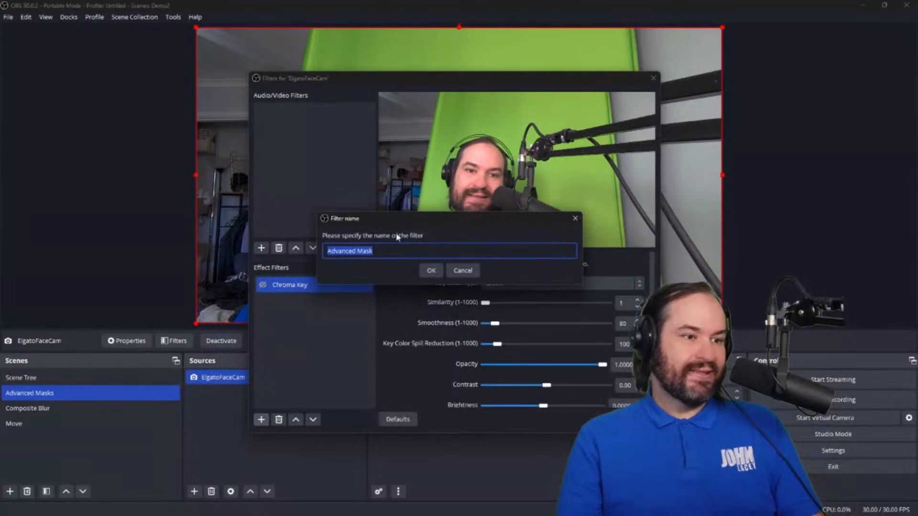
click(428, 271)
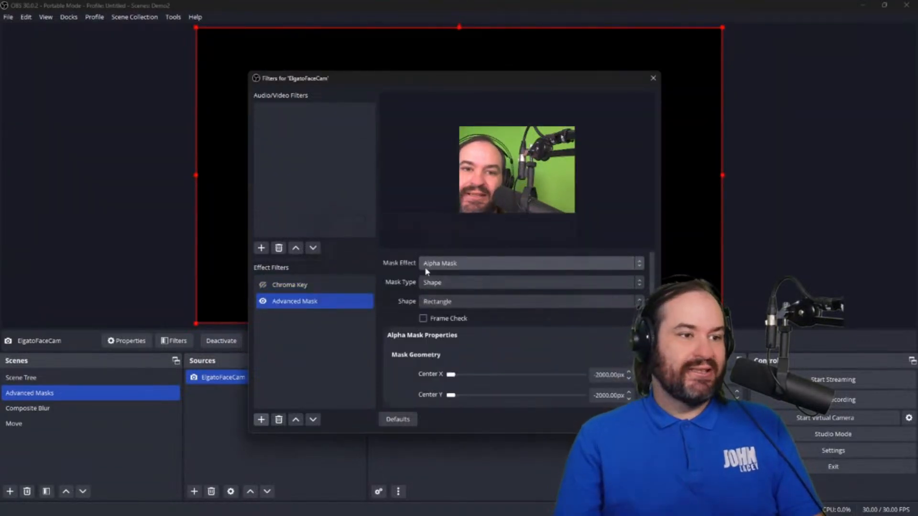
drag(381, 85, 121, 101)
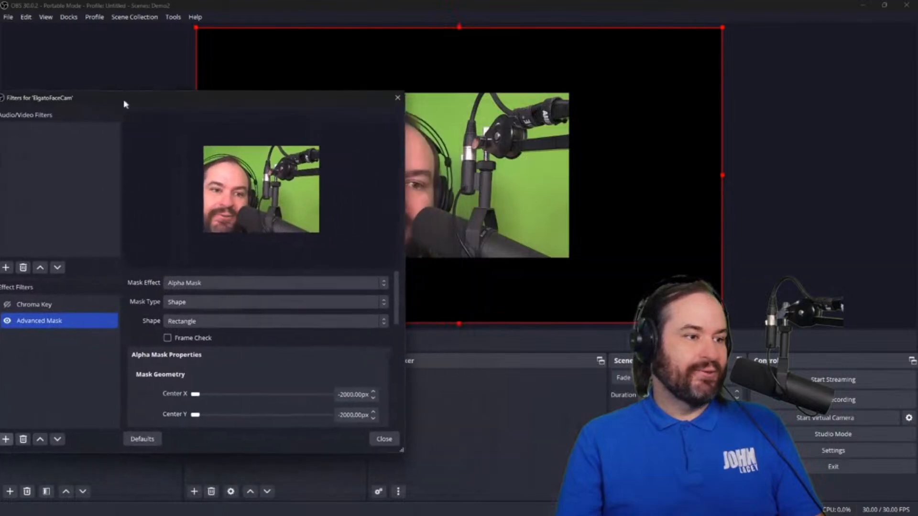
- Check the mask effect and mask type choices, keeping Alpha Mask and Shape, and set the mask shape to Circle
click(289, 284)
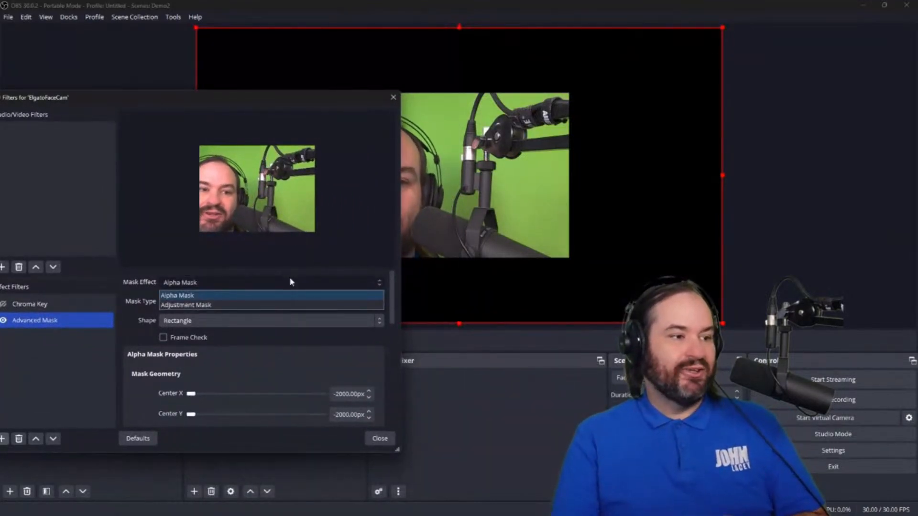
click(290, 282)
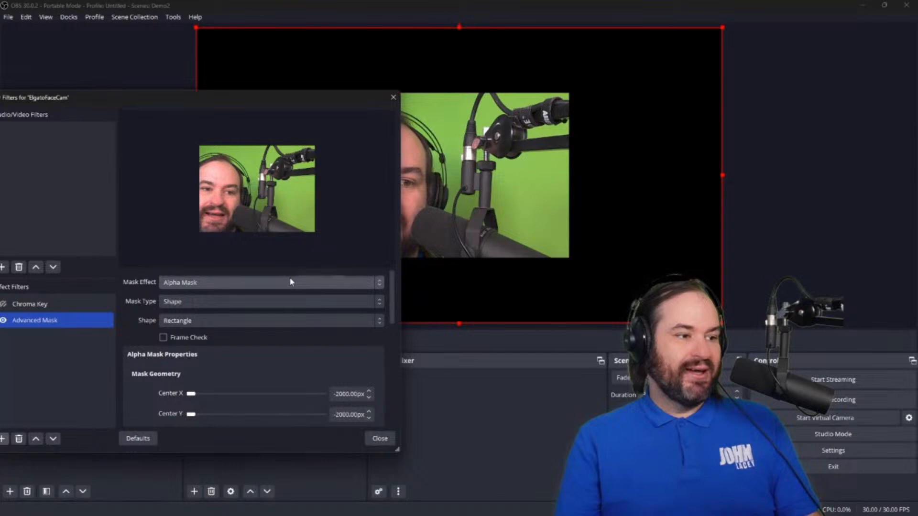
click(299, 305)
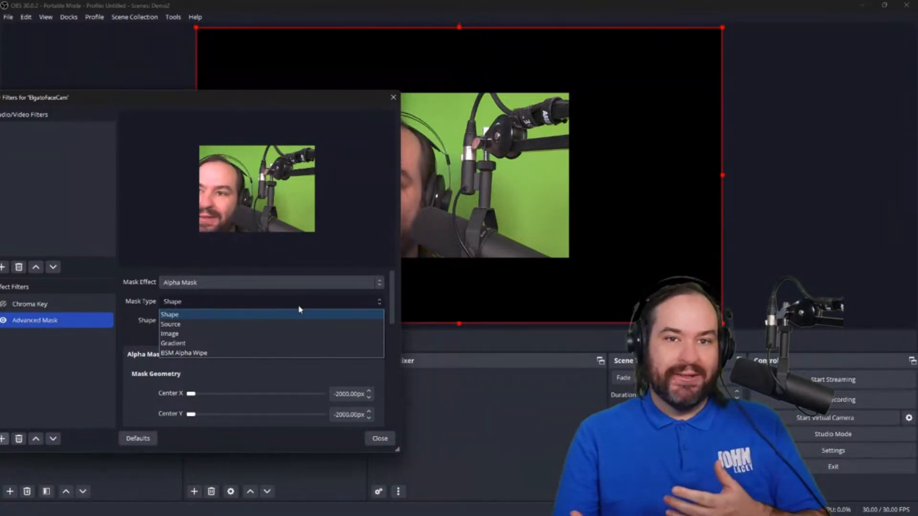
click(299, 308)
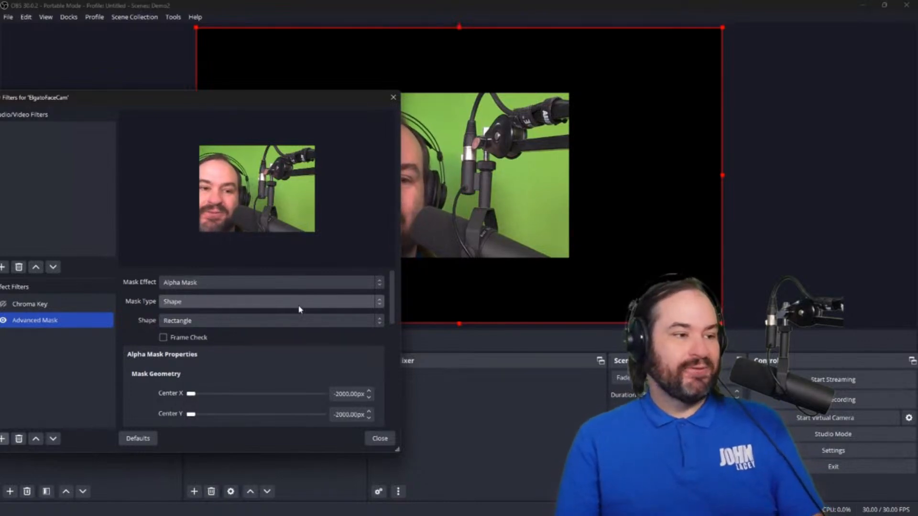
click(304, 316)
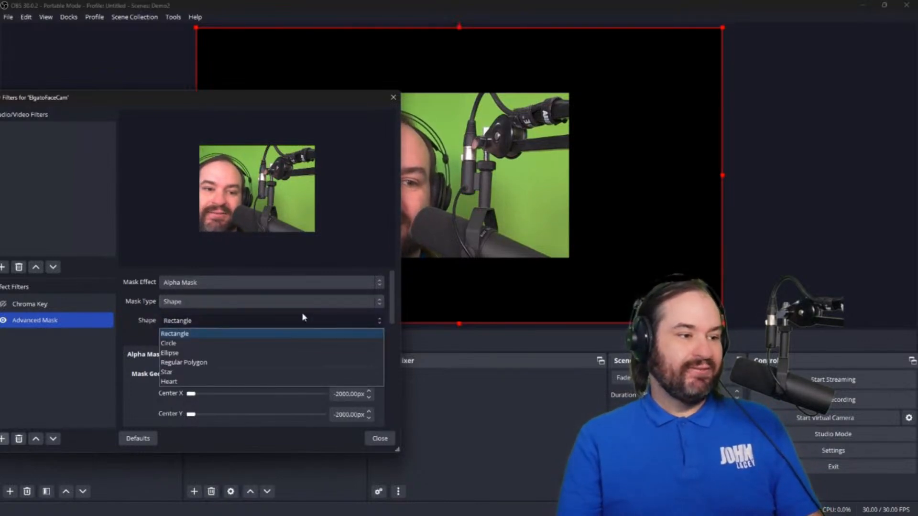
click(304, 340)
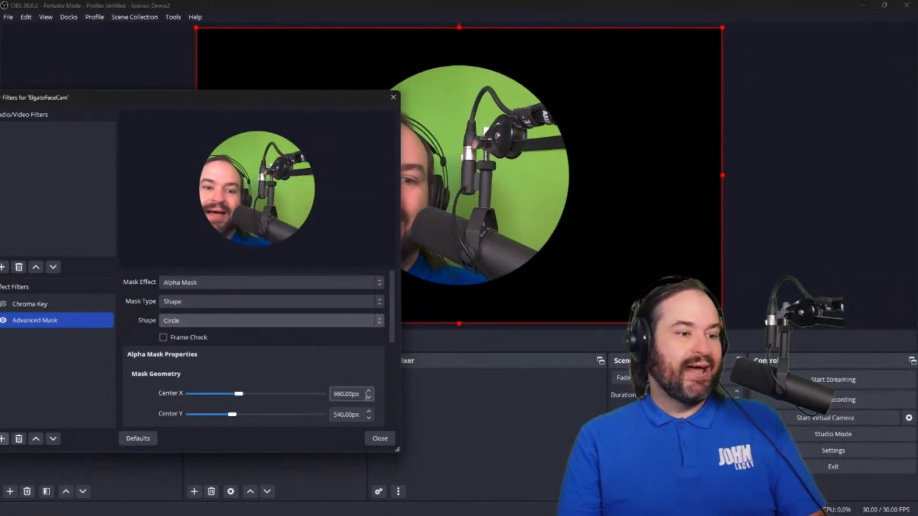
- Reposition the circle mask, trying Center X 990 px and settling on about 774 px with Center Y 539 px
click(368, 392)
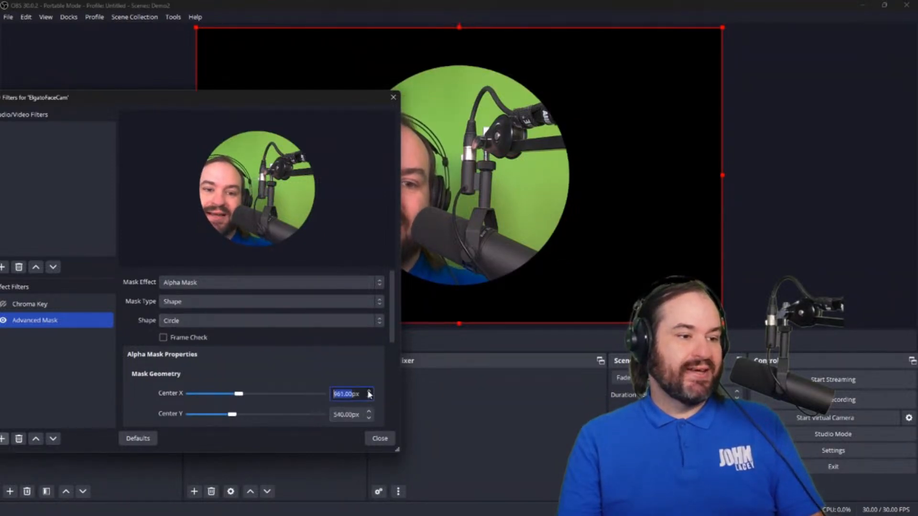
click(369, 391)
click(368, 391)
click(369, 391)
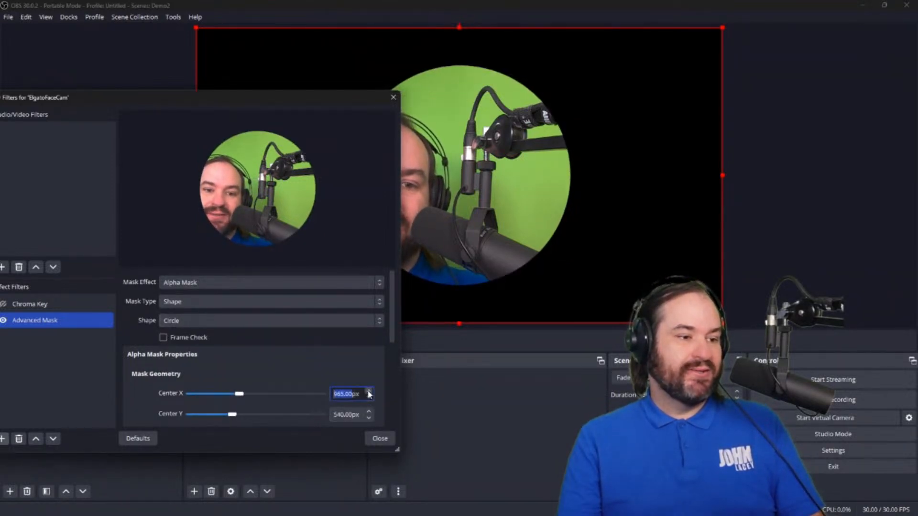
double_click(335, 394)
text(990)
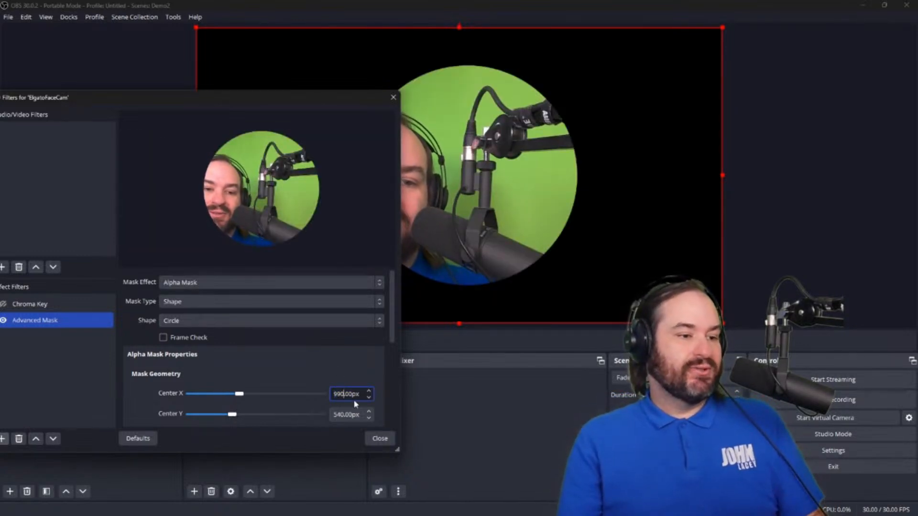
click(368, 418)
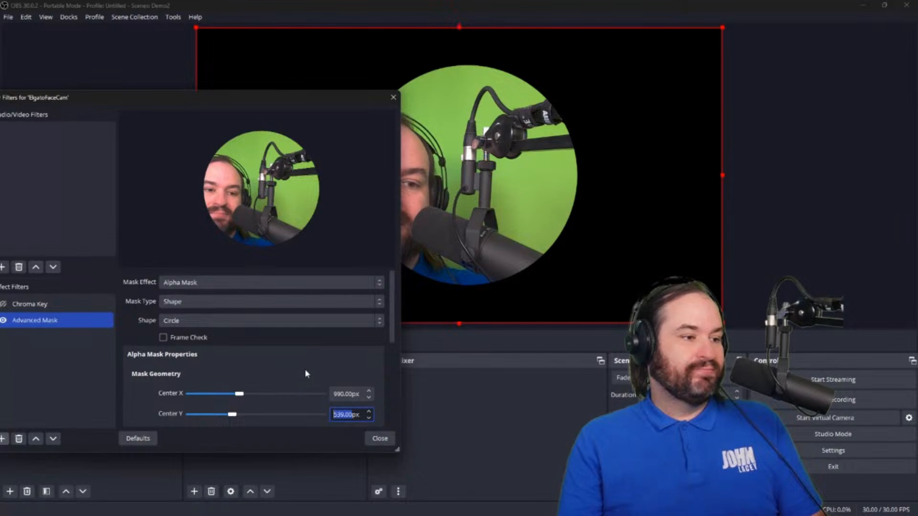
drag(241, 398, 239, 398)
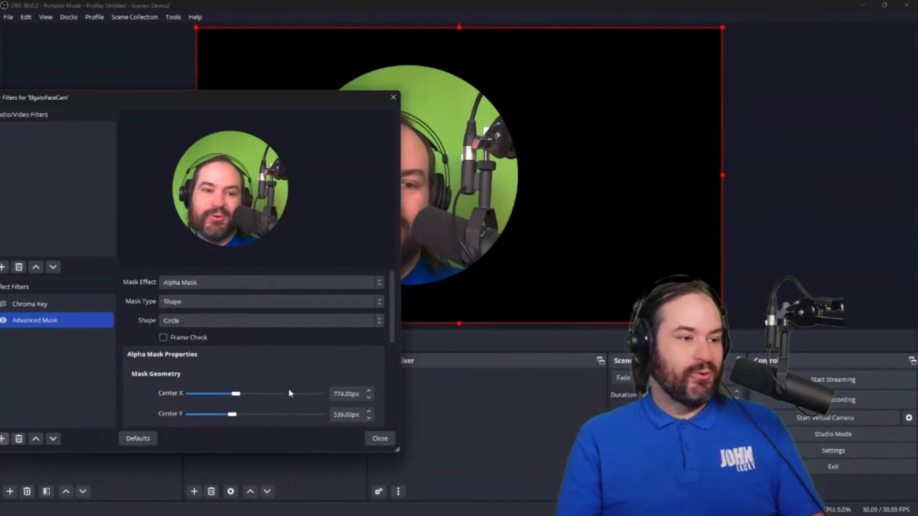
- Try the Ellipse and Regular Polygon shapes on the camera mask
click(317, 321)
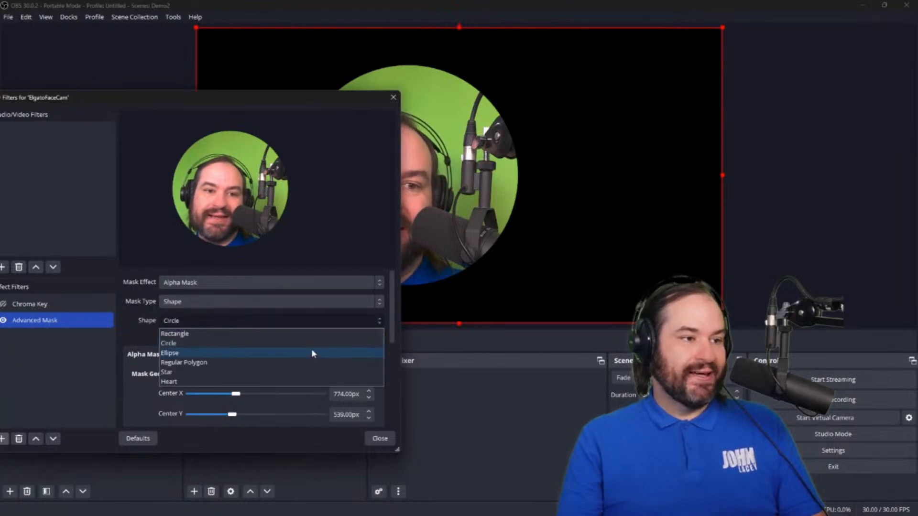
click(311, 353)
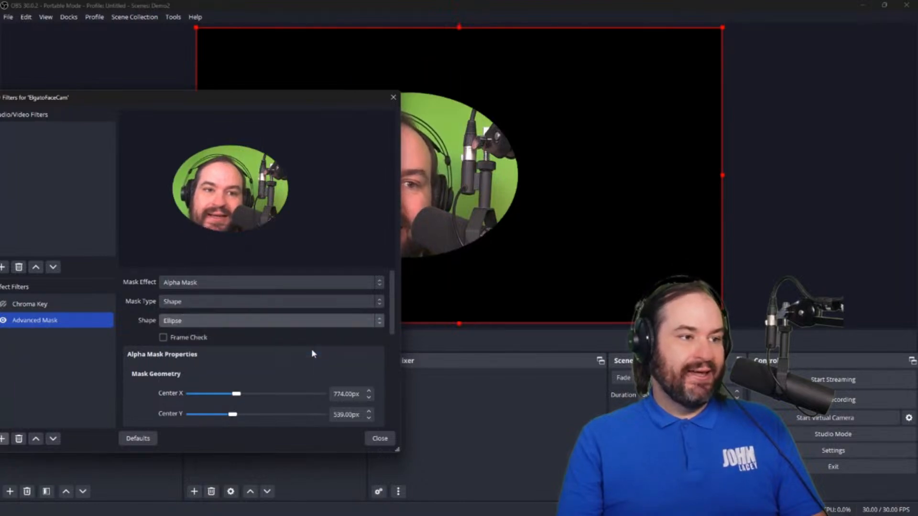
click(297, 321)
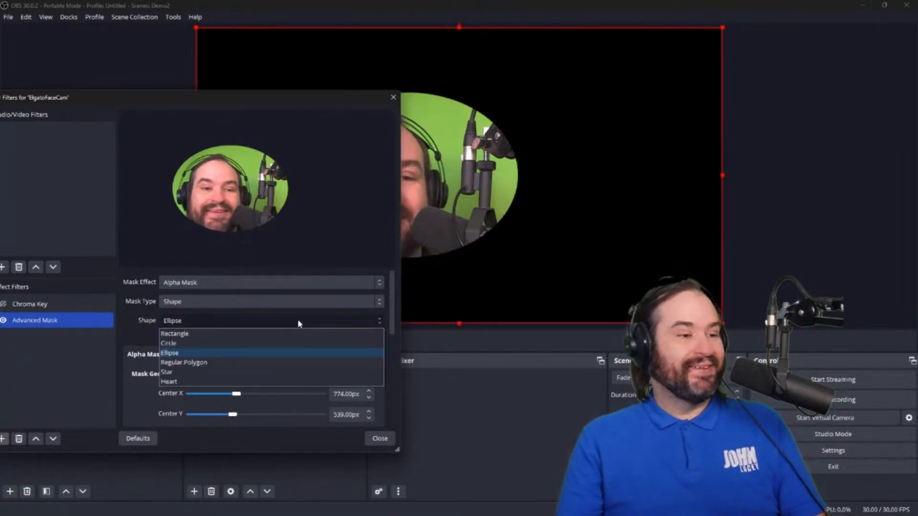
click(297, 360)
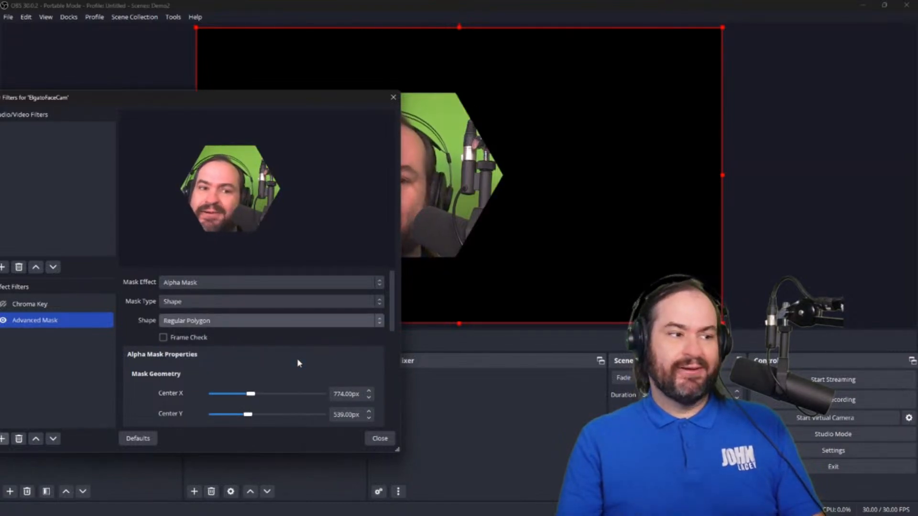
- Try the Star shape for the mask and look through its geometry settings, such as points and radii
click(298, 323)
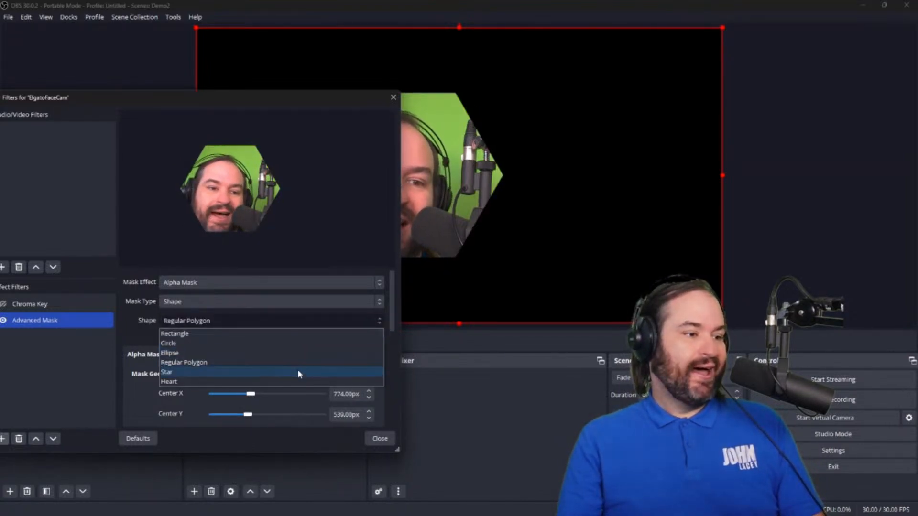
click(298, 374)
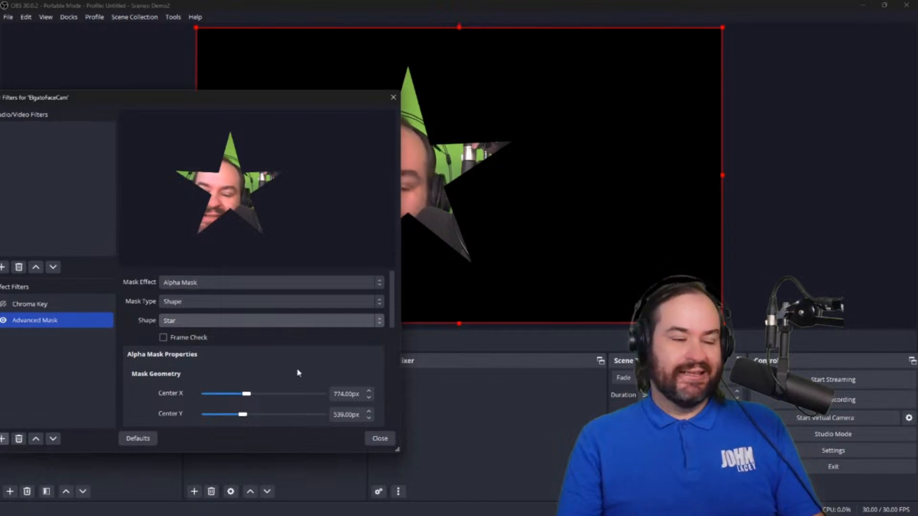
scroll(306, 363, down, 2)
scroll(308, 366, down, 2)
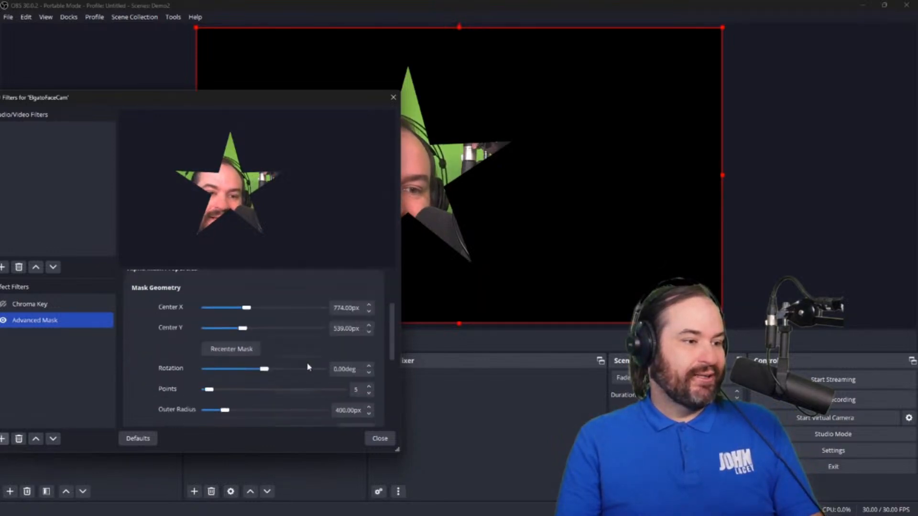
scroll(221, 389, down, 2)
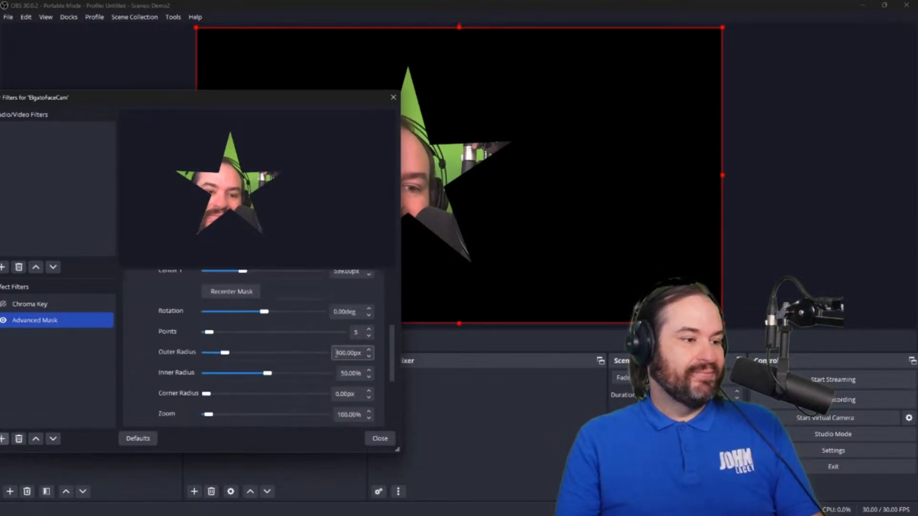
scroll(313, 359, up, 5)
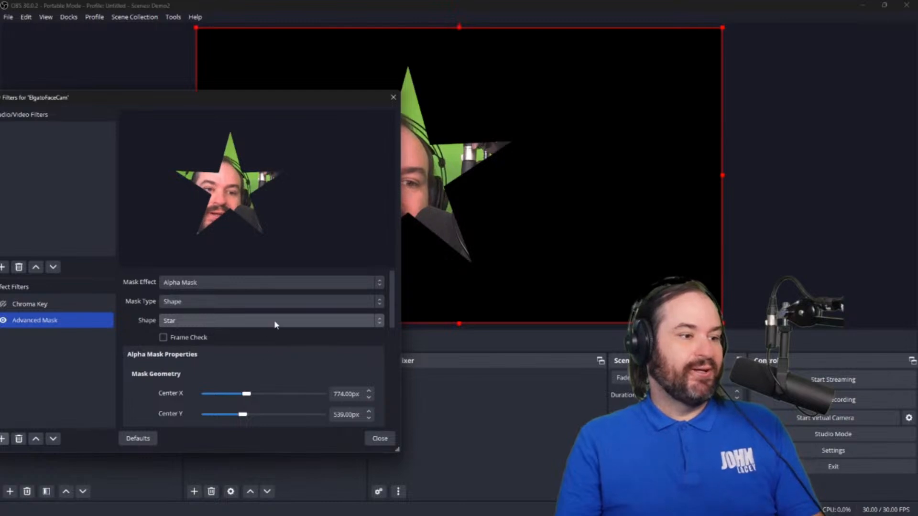
- Change the mask shape to Heart and reposition it to about Center X 589 px and Center Y 587 px
click(276, 325)
click(273, 378)
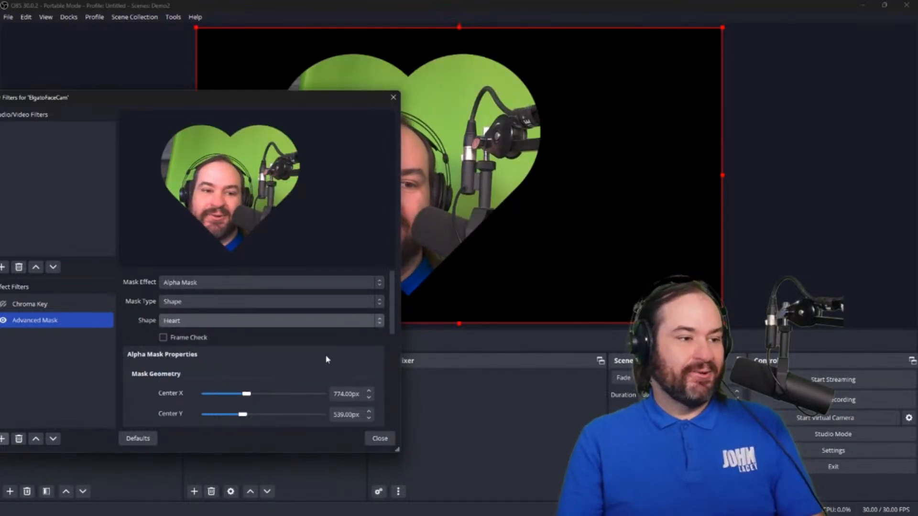
drag(245, 397, 246, 419)
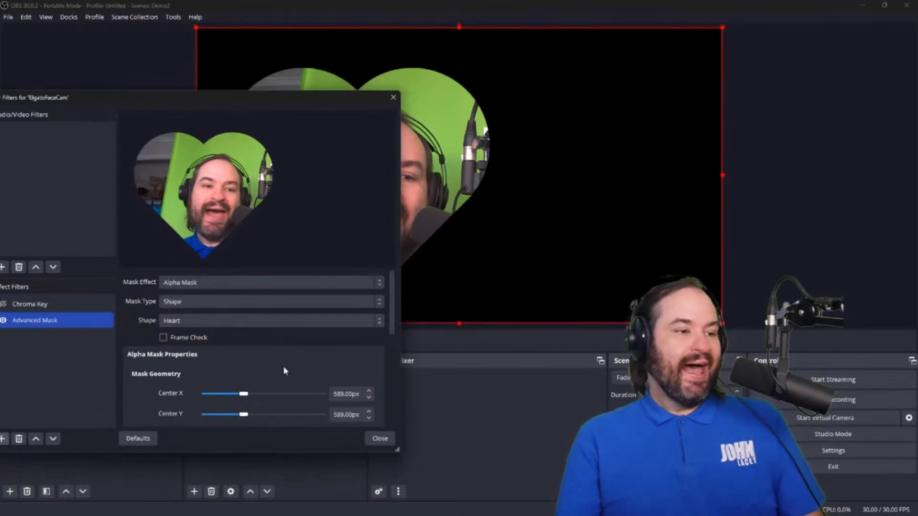
- Reduce the heart mask's size to about 759 px, and try a 1% zoom before setting the zoom to 100%
scroll(335, 359, down, 4)
scroll(284, 379, down, 2)
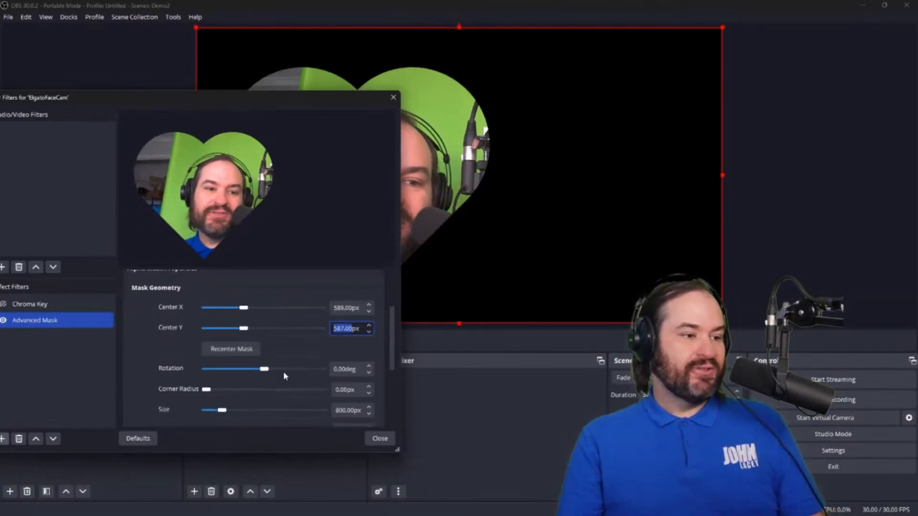
scroll(258, 385, down, 2)
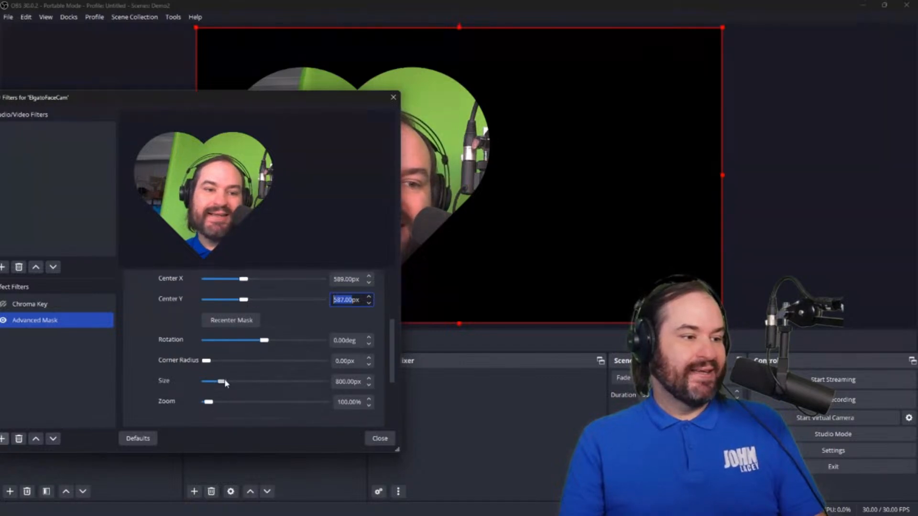
click(369, 379)
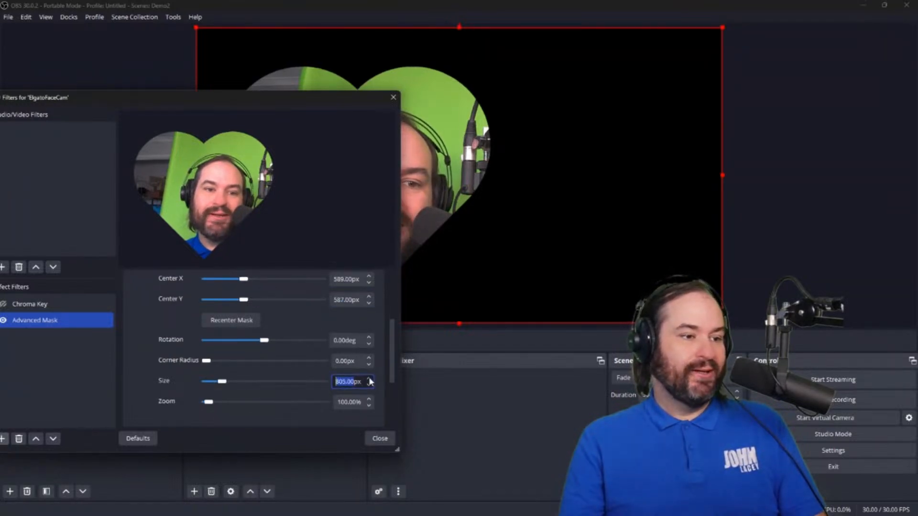
drag(224, 386, 220, 387)
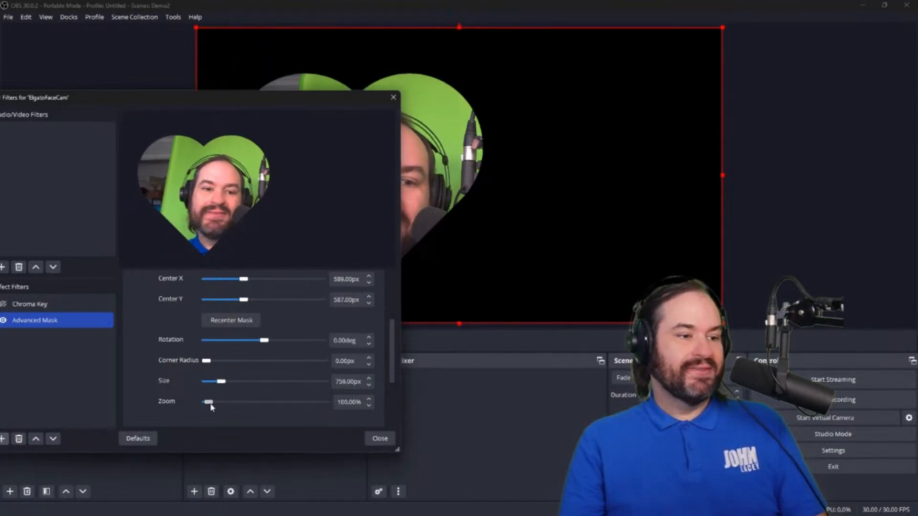
mouse_move(211, 407)
mouse_down()
mouse_move(234, 407)
mouse_move(208, 406)
mouse_up()
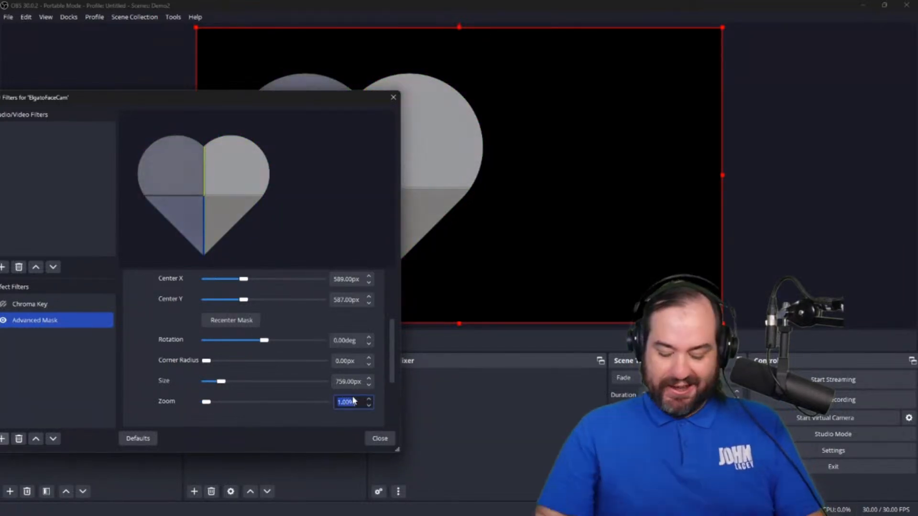
text(100)
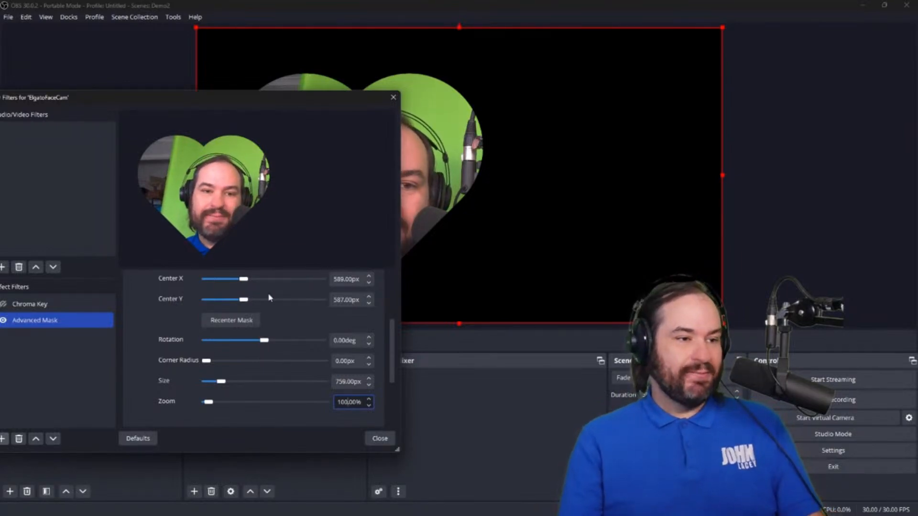
- Apply Inner feathering to the heart mask with an amount of about 19 px
scroll(310, 310, down, 3)
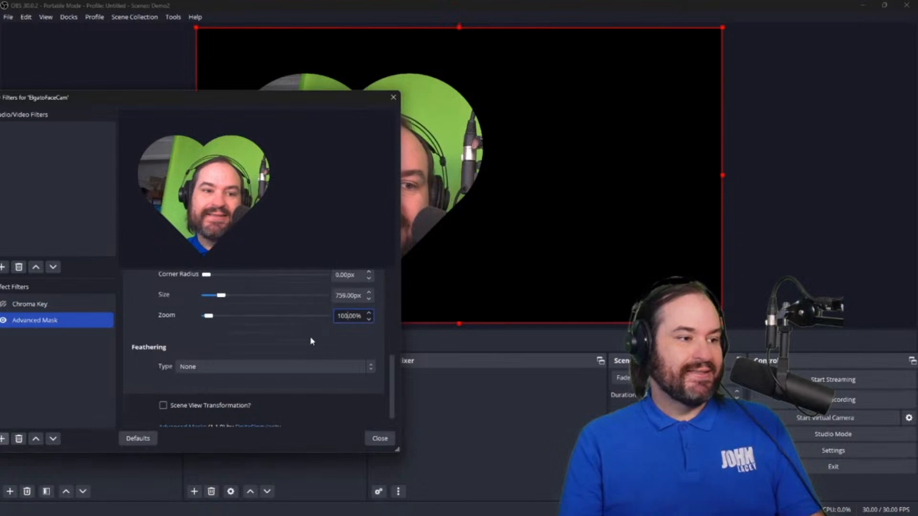
click(325, 367)
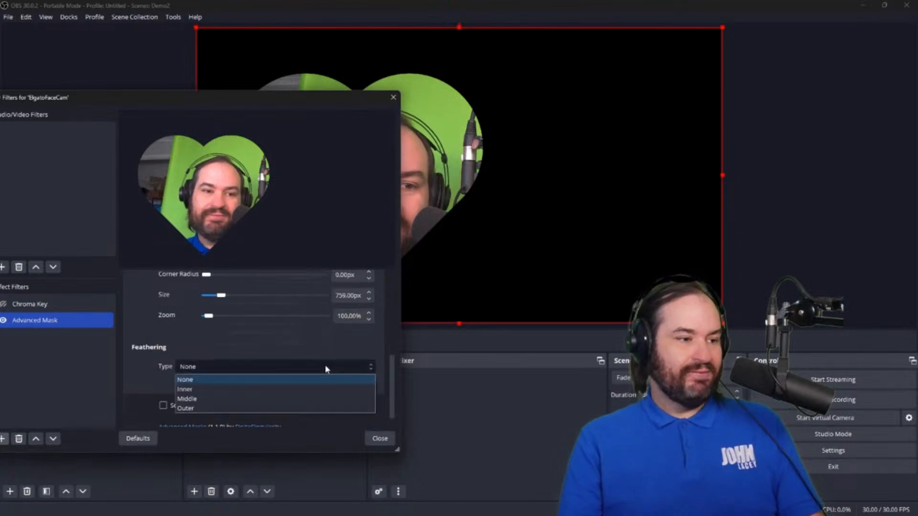
click(322, 392)
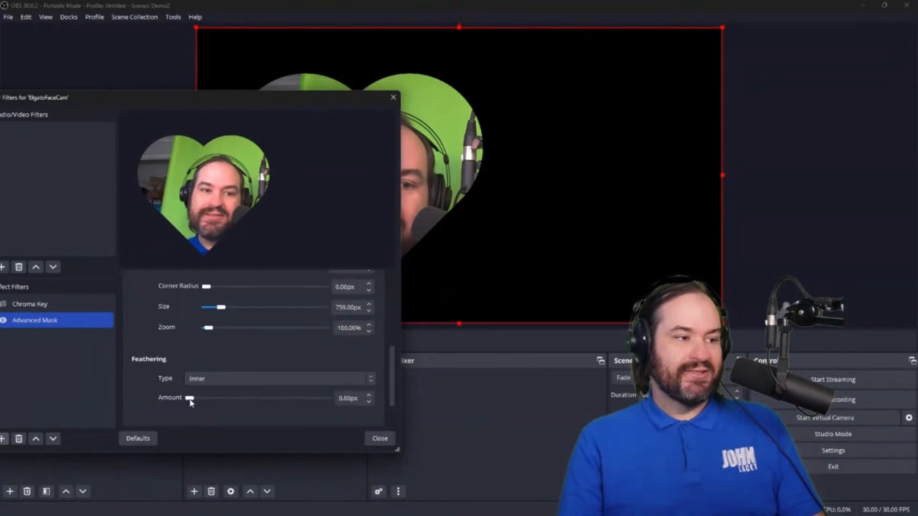
mouse_move(197, 402)
mouse_down()
mouse_move(235, 397)
mouse_move(195, 398)
mouse_up()
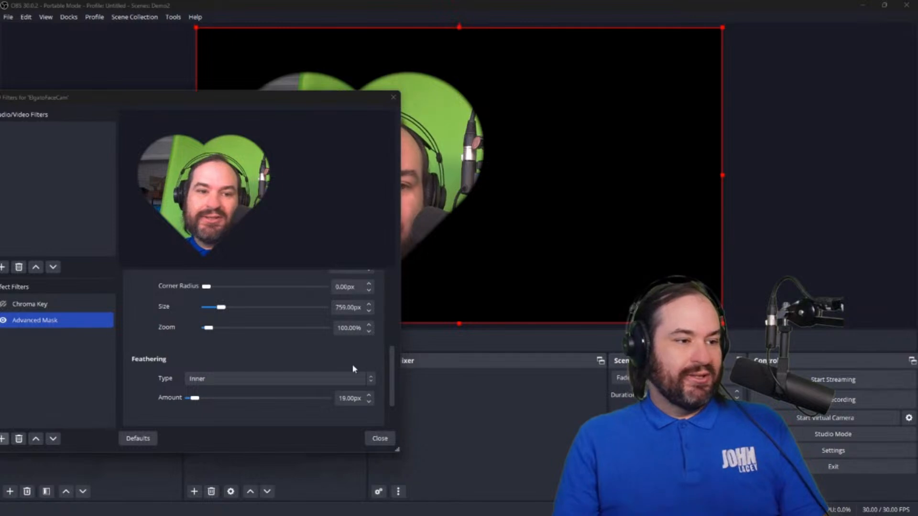
- Look through the available mask types, keep Shape, and change the mask shape to Circle
scroll(247, 295, up, 5)
scroll(248, 301, up, 2)
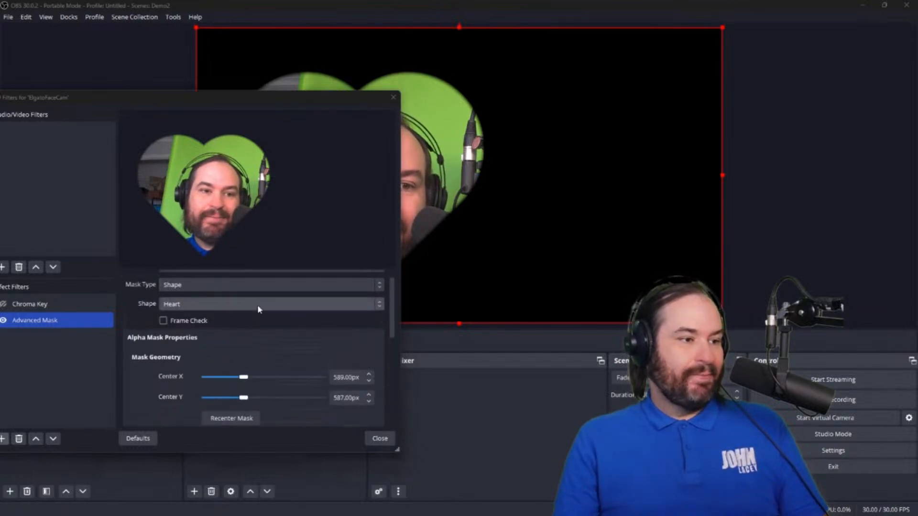
click(266, 285)
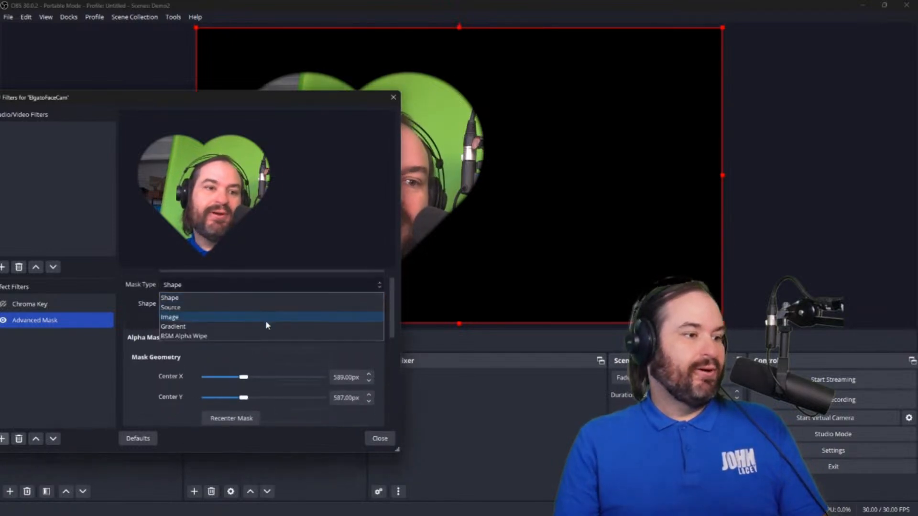
click(271, 294)
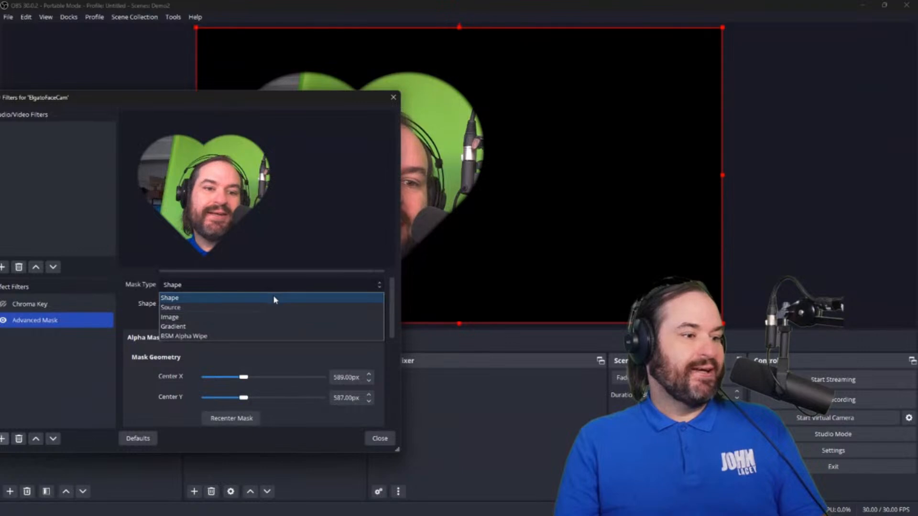
click(274, 294)
click(274, 301)
click(271, 327)
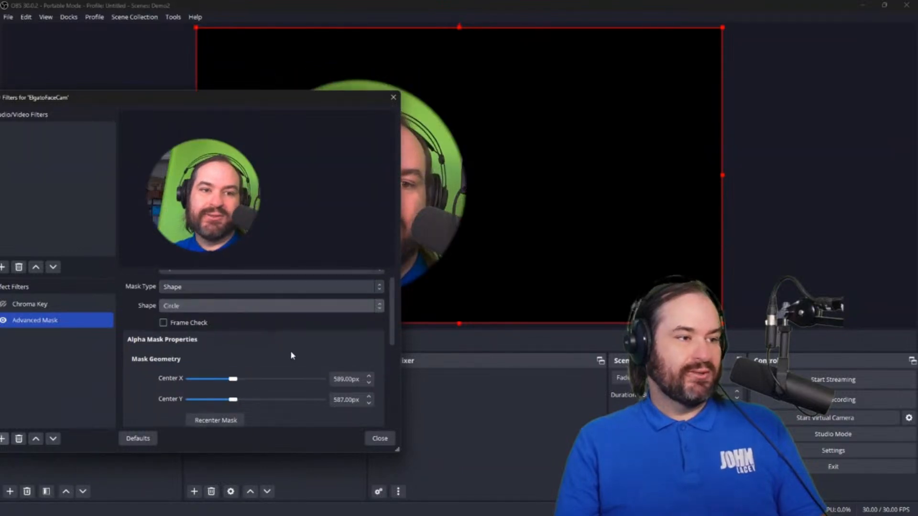
- Set the circle mask's feathering type to None and close the ElgatoFaceCam filters
scroll(333, 416, down, 5)
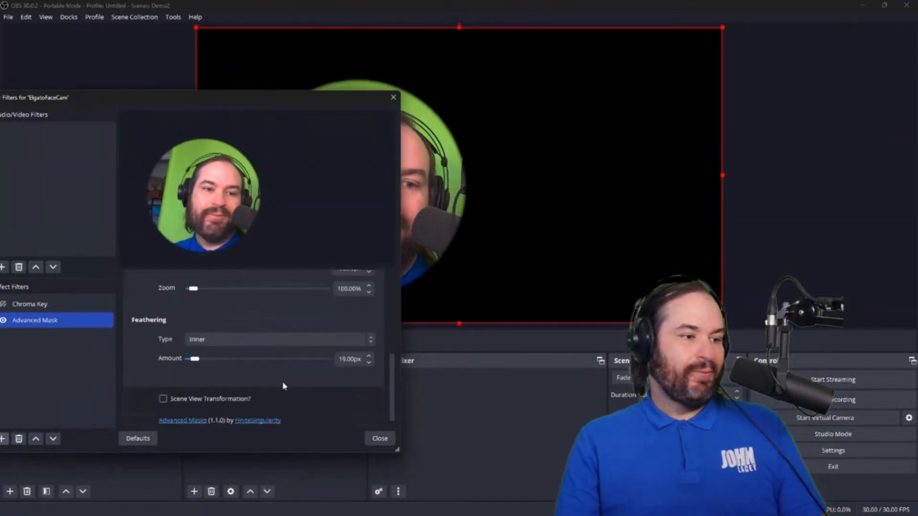
click(220, 339)
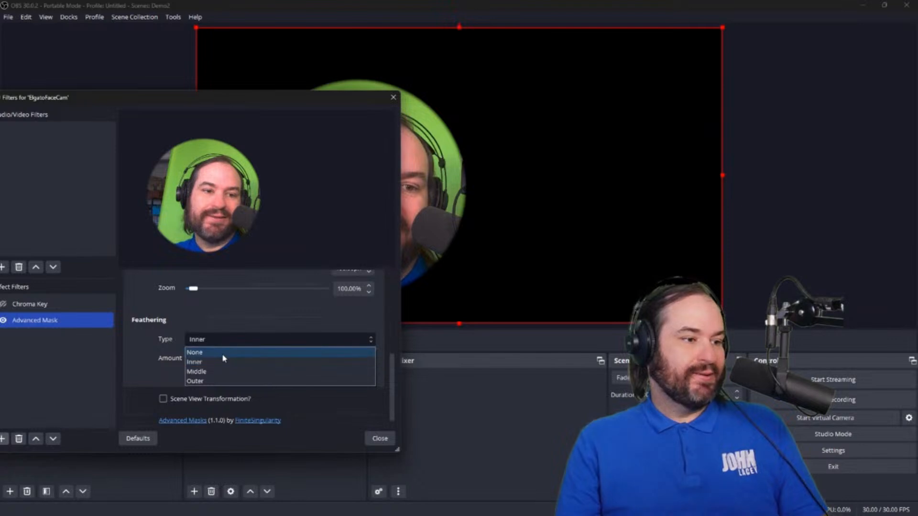
click(257, 351)
click(371, 438)
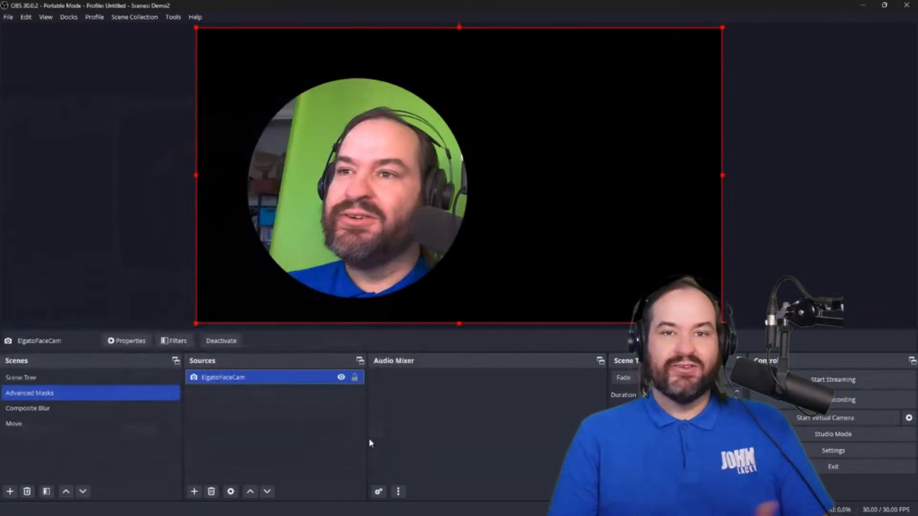
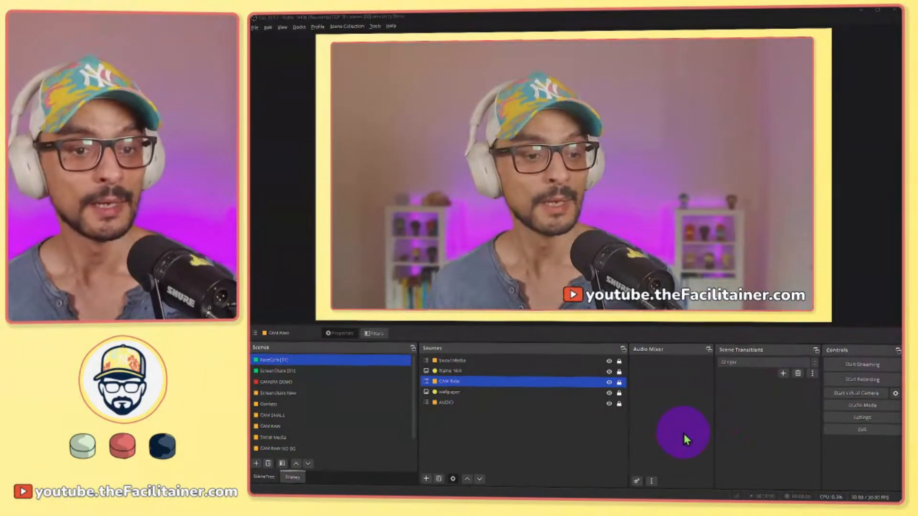
- Add another Composite Blur filter to the CAM RAW source, accepting the suggested filter name
right_click(461, 384)
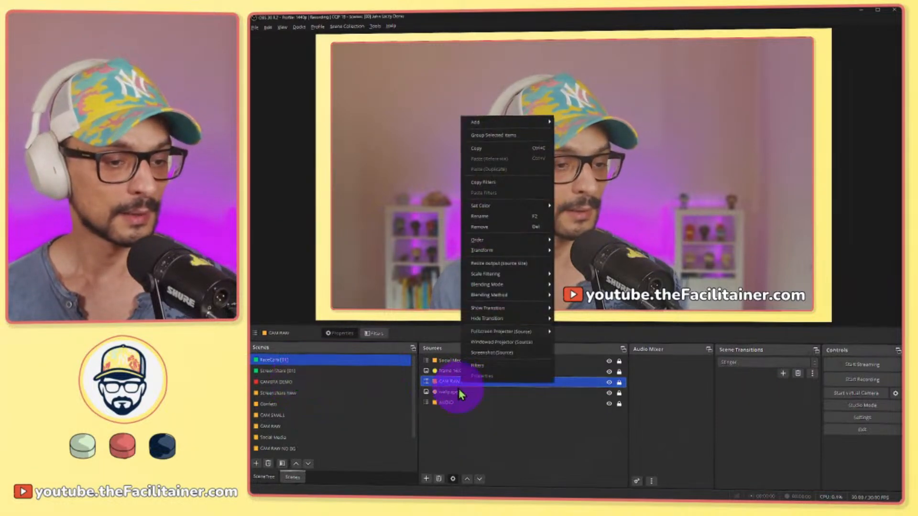
mouse_move(510, 323)
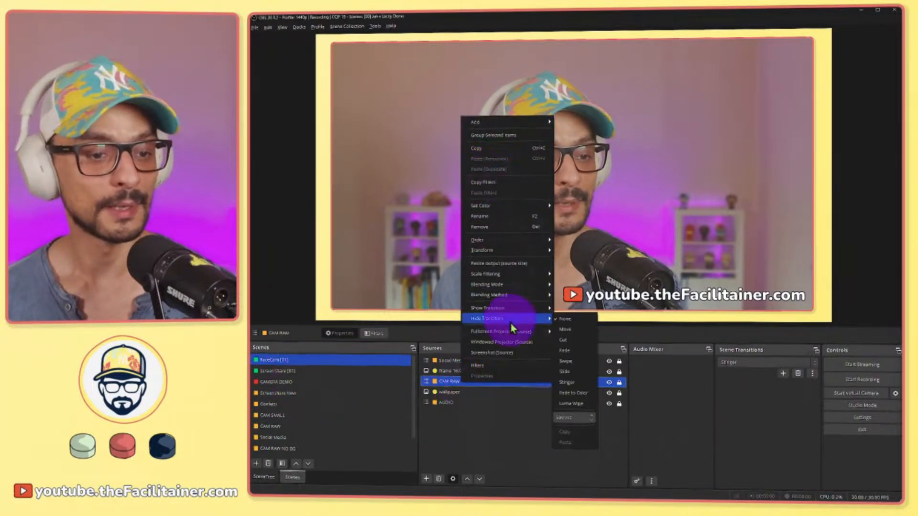
click(492, 369)
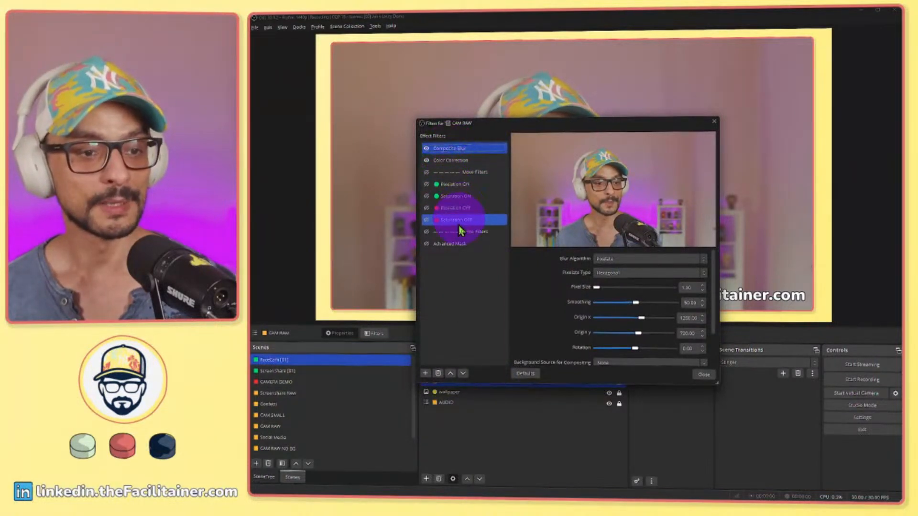
click(425, 374)
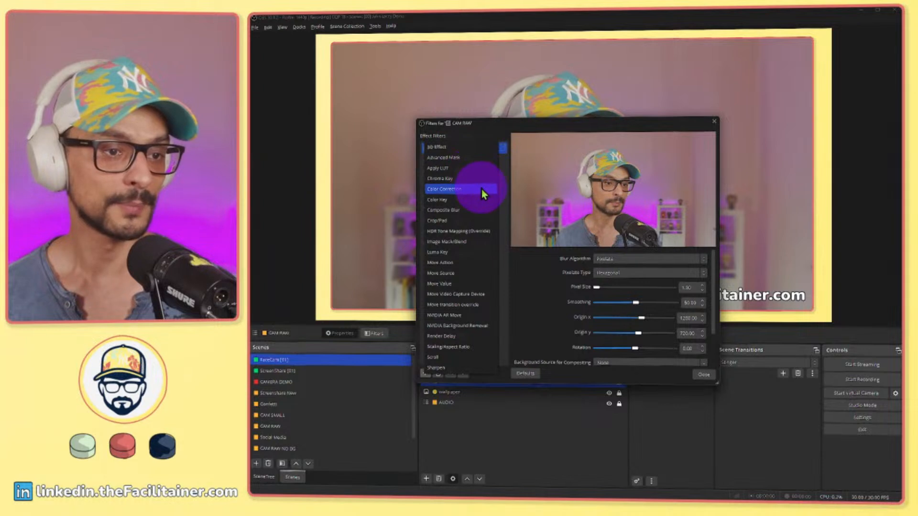
click(478, 211)
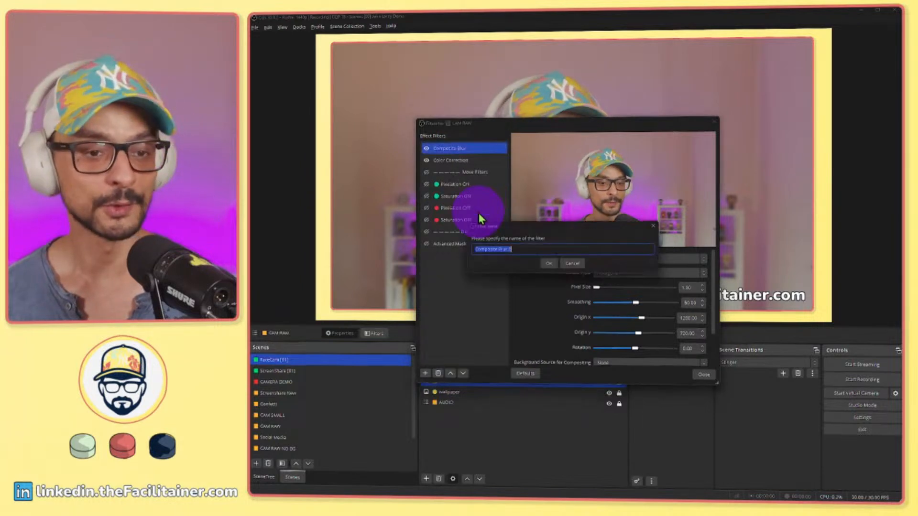
click(548, 264)
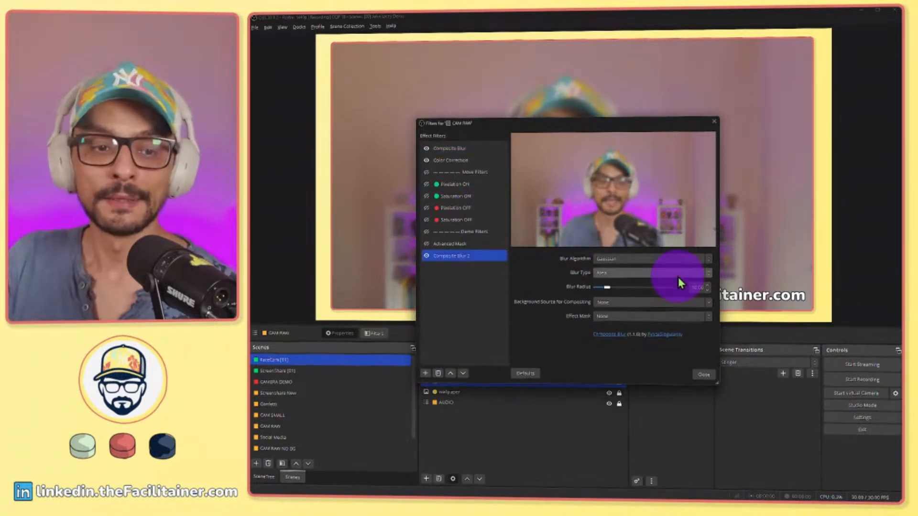
- Review the blur algorithm options, keep Gaussian, and move the filters window aside to view the blurred camera image
click(678, 256)
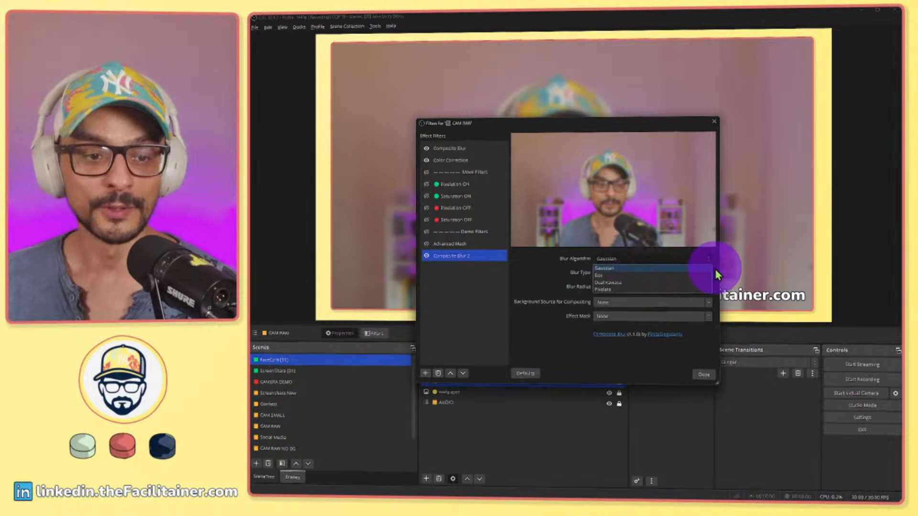
click(623, 269)
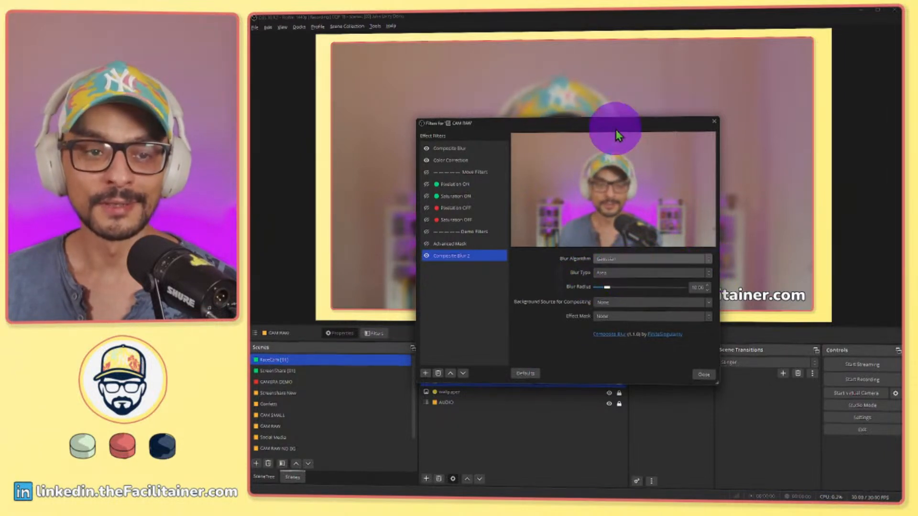
drag(607, 129, 694, 271)
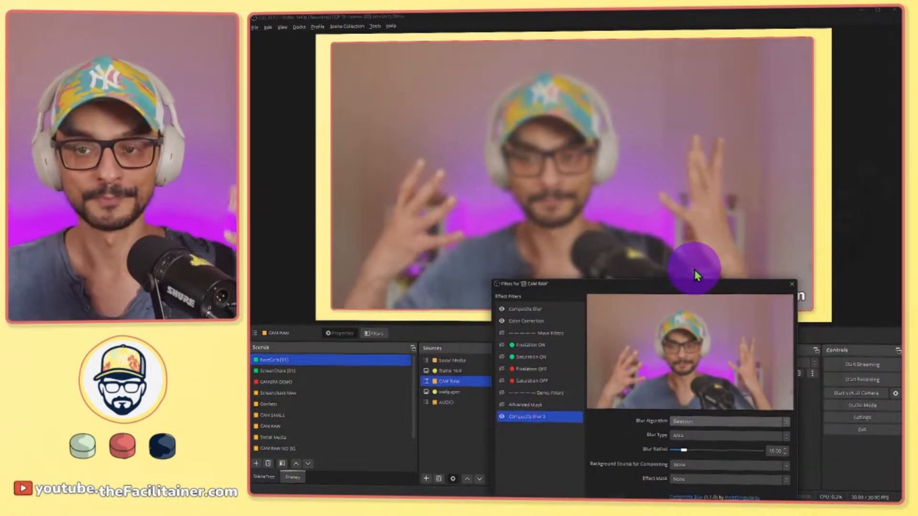
drag(686, 285, 705, 168)
- Change the new filter's blur algorithm to Pixelate and move the filters window clear of the camera preview
click(729, 310)
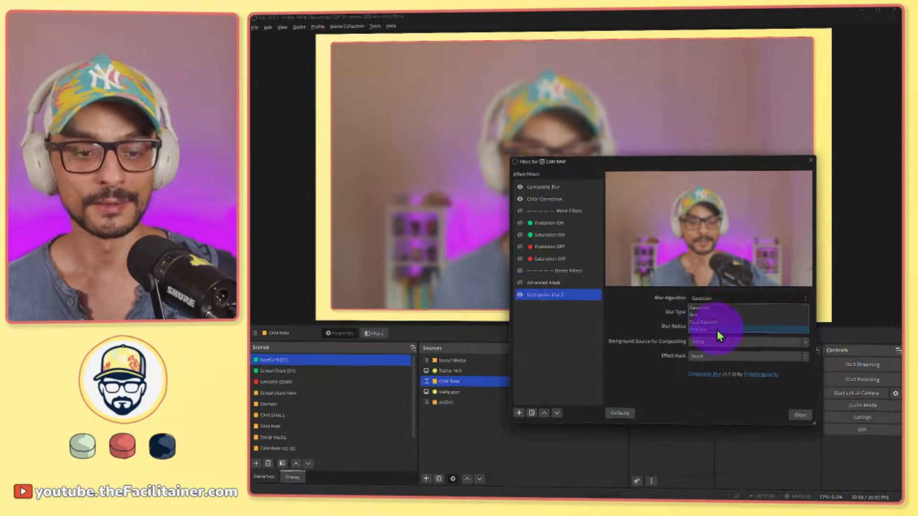
click(716, 328)
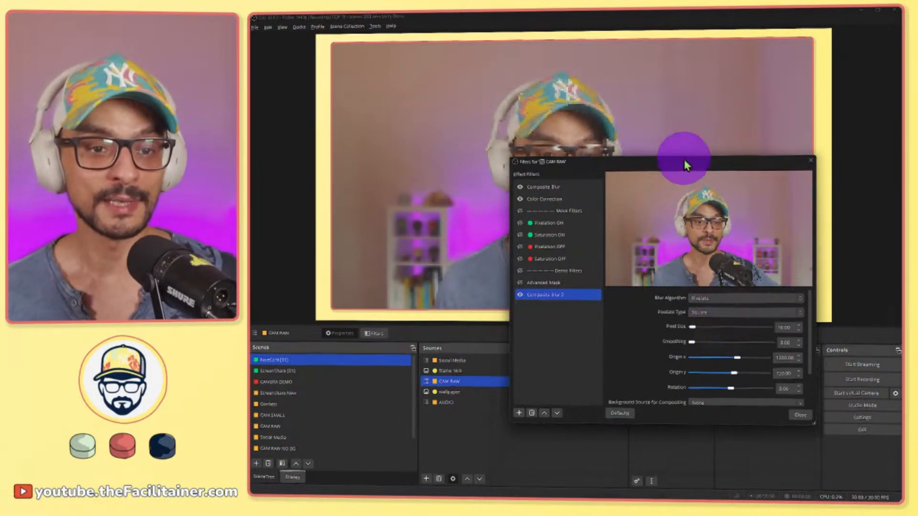
drag(684, 161, 752, 231)
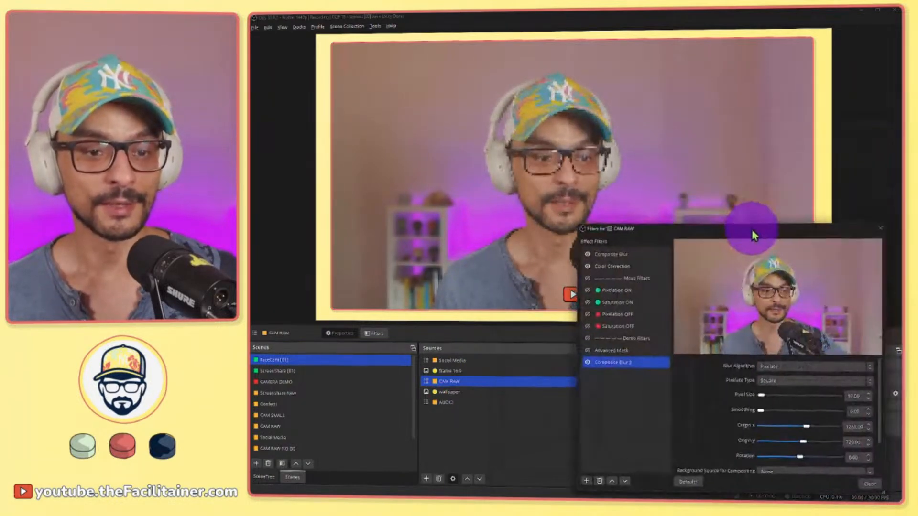
- Try the Hexagonal, Circle and Triangle pixelate types in turn on the new Composite Blur filter
click(786, 383)
click(780, 395)
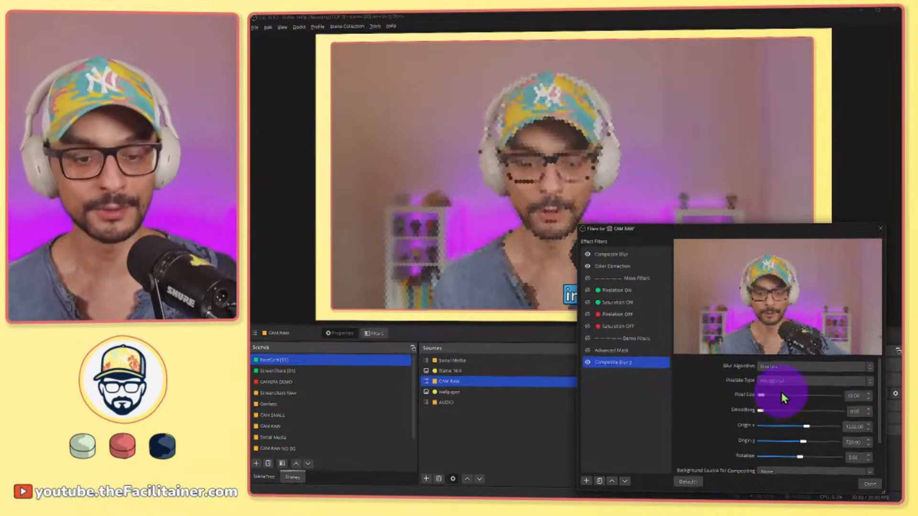
click(783, 381)
click(797, 405)
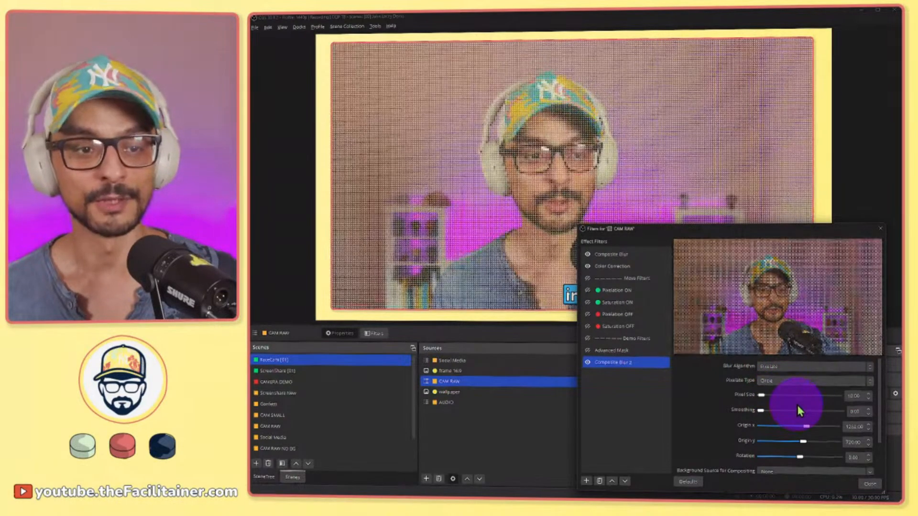
click(793, 381)
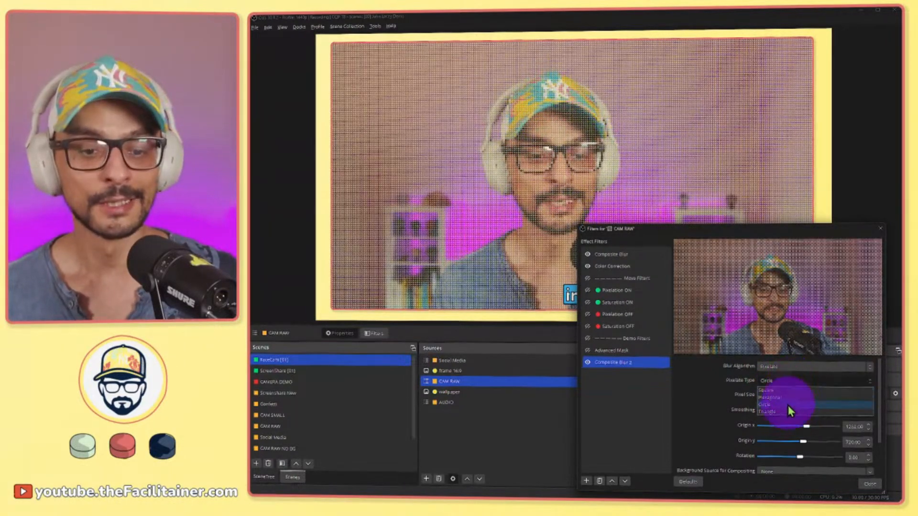
click(784, 410)
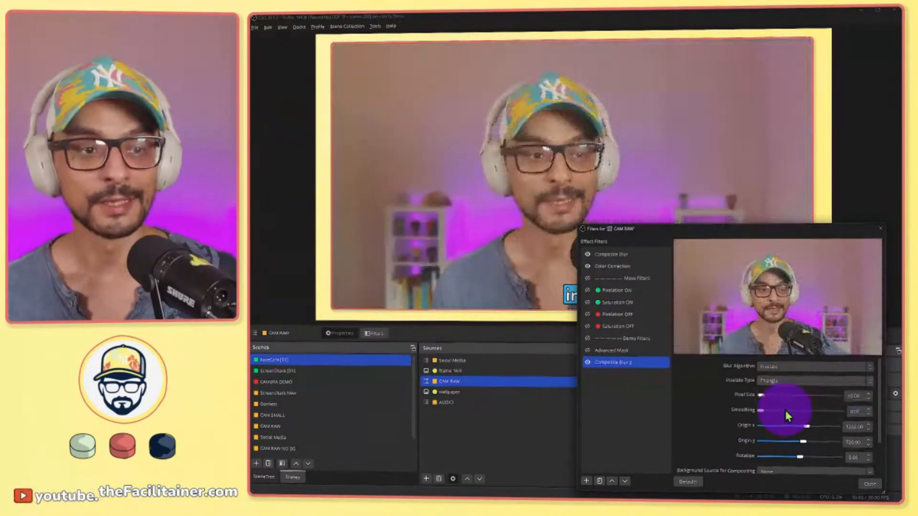
- Set the pixelate type to Hexagonal and increase the pixel size to about 24
click(790, 380)
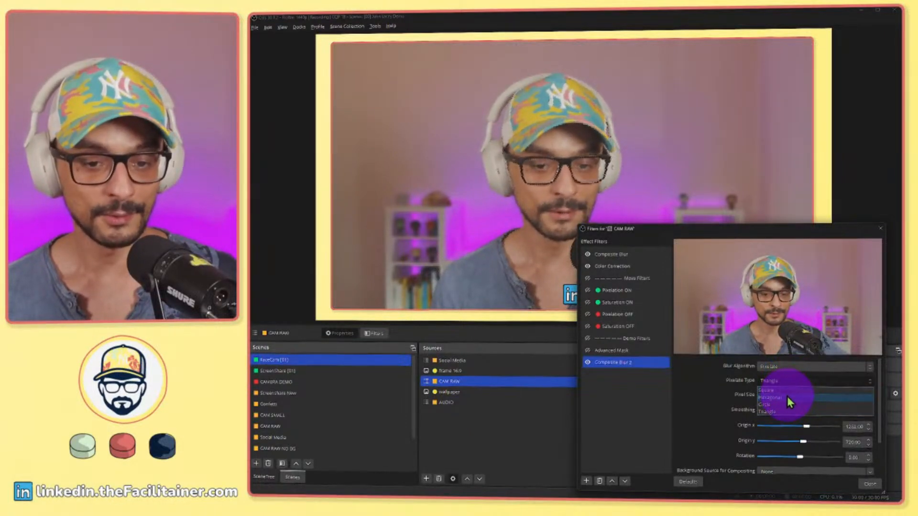
click(786, 396)
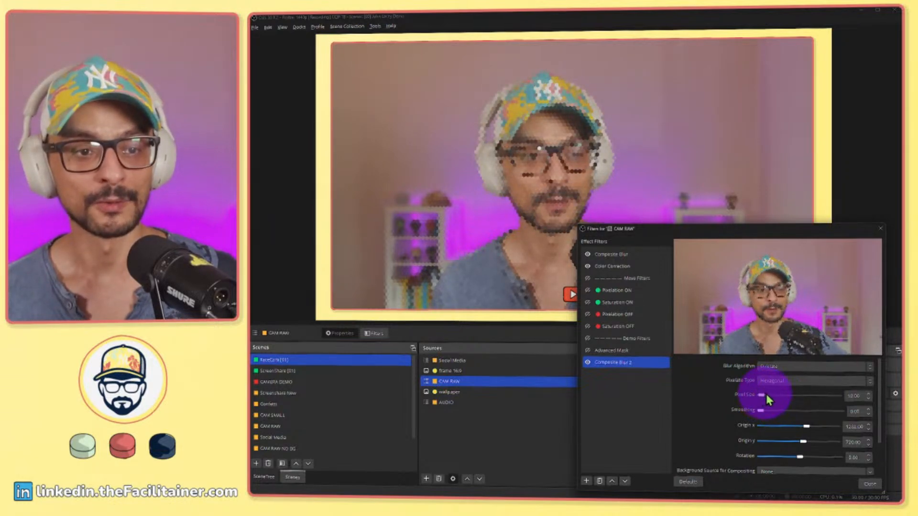
mouse_move(761, 393)
mouse_down()
mouse_move(819, 394)
mouse_move(764, 397)
mouse_up()
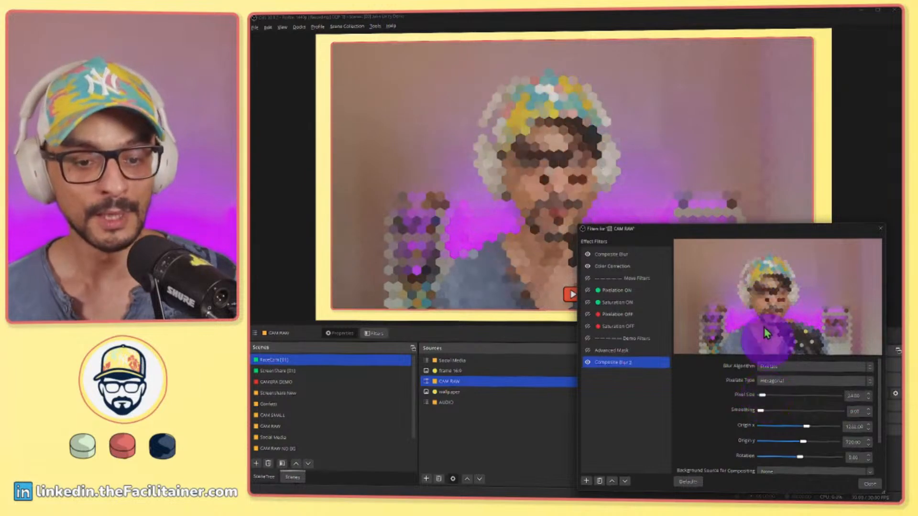
- Enlarge the filters window, test a high smoothing value, settle it at about 14, and uncover the camera preview
drag(757, 232, 742, 69)
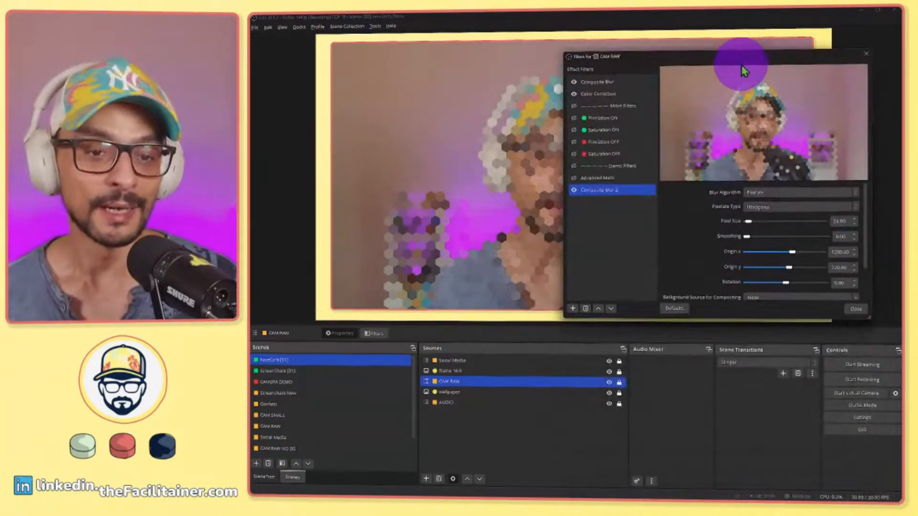
drag(698, 318, 705, 414)
drag(748, 287, 847, 291)
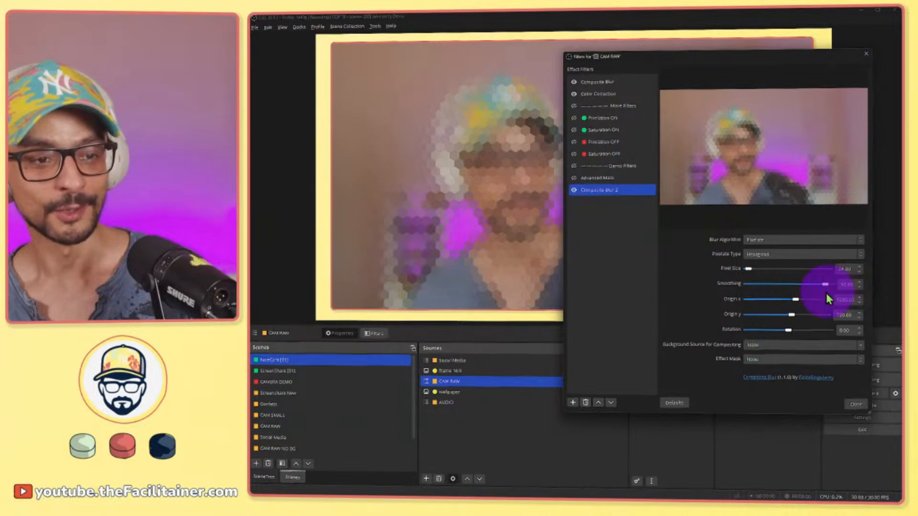
drag(776, 295, 755, 294)
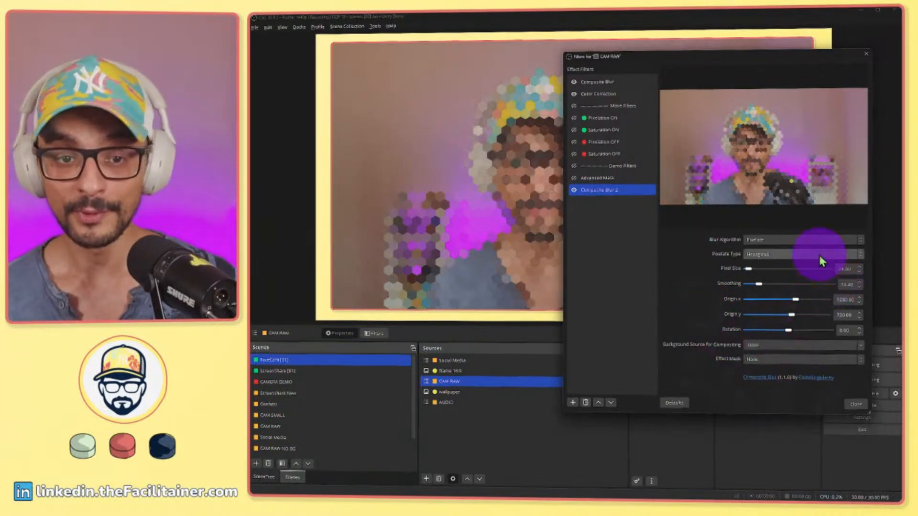
drag(803, 60, 818, 158)
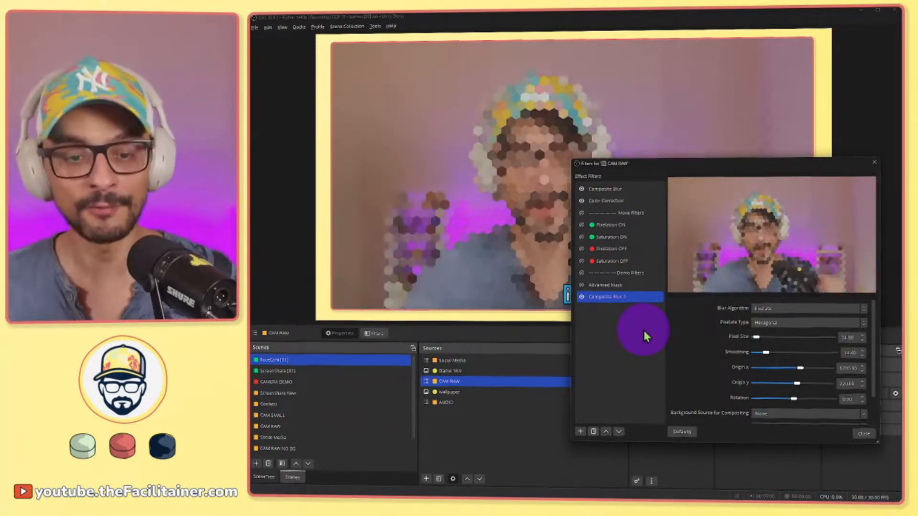
- Shift the pixelation's Origin y to about -57 and look through the filter's remaining parameters
scroll(700, 372, down, 1)
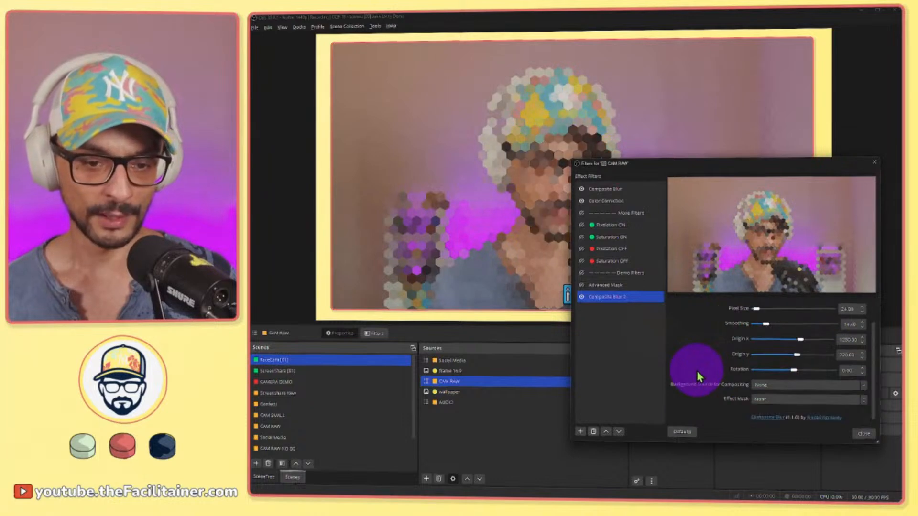
mouse_move(796, 355)
mouse_down()
mouse_move(768, 353)
mouse_move(793, 354)
mouse_up()
scroll(671, 353, up, 1)
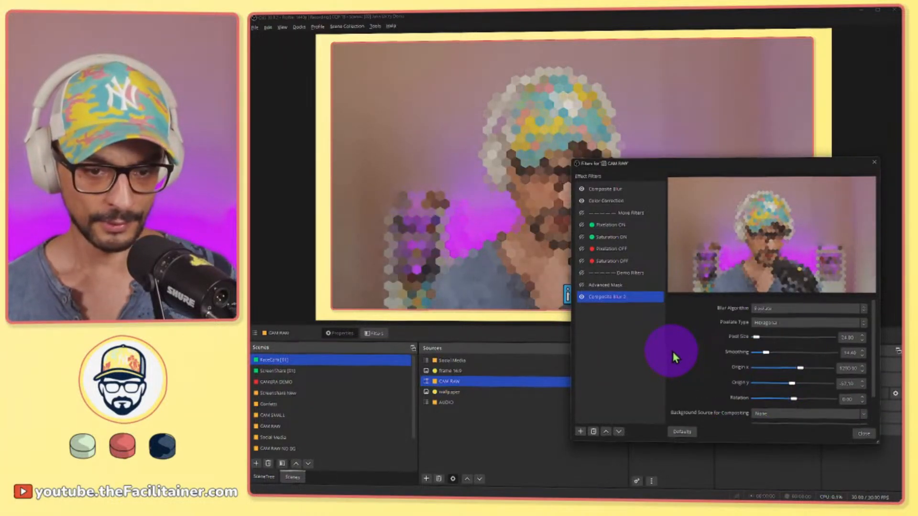
scroll(701, 371, down, 1)
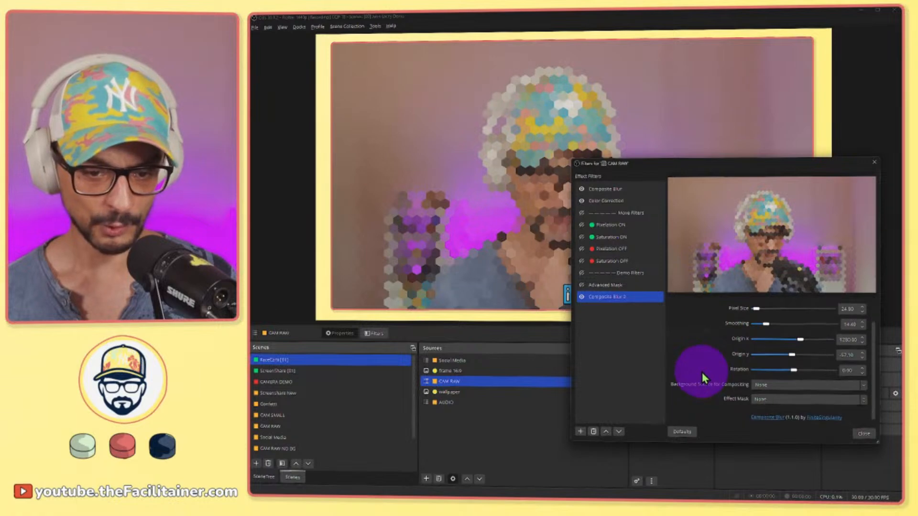
scroll(701, 375, up, 1)
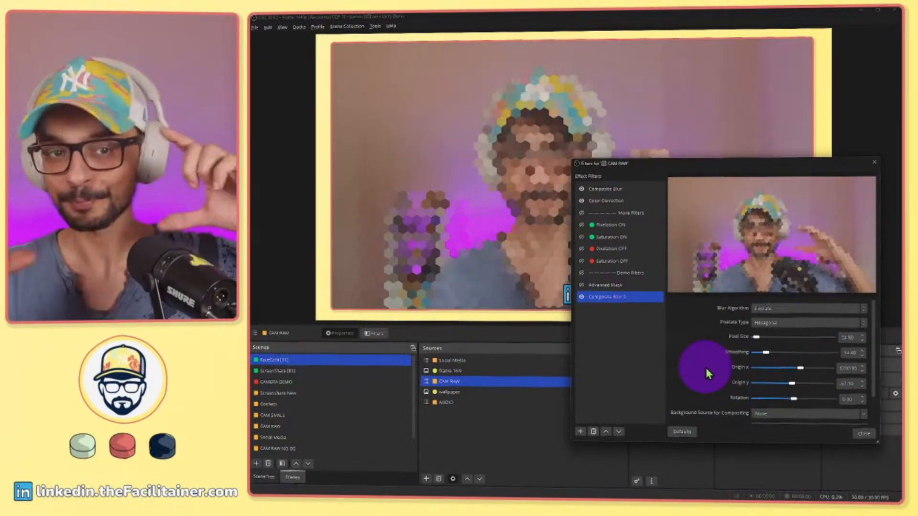
- Apply a Crop effect mask to the blur and raise its bottom crop to about 53.5%
scroll(705, 368, down, 1)
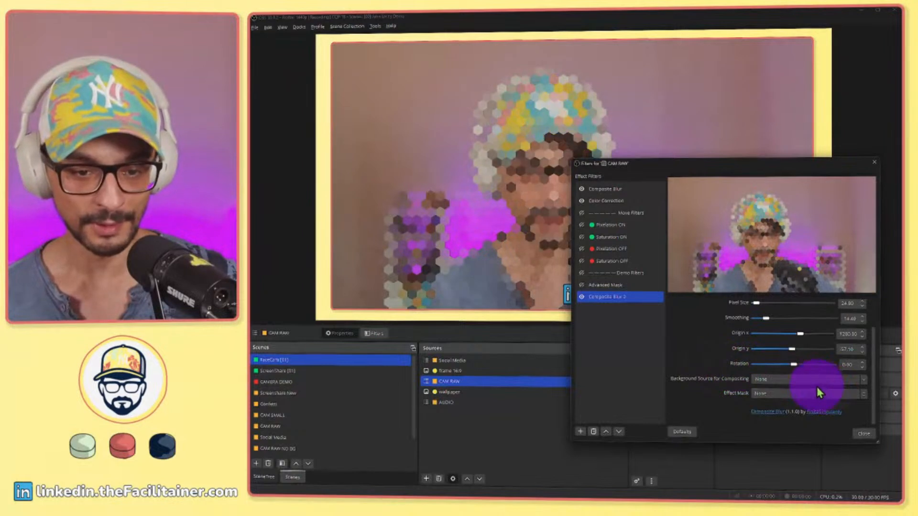
click(787, 395)
click(825, 409)
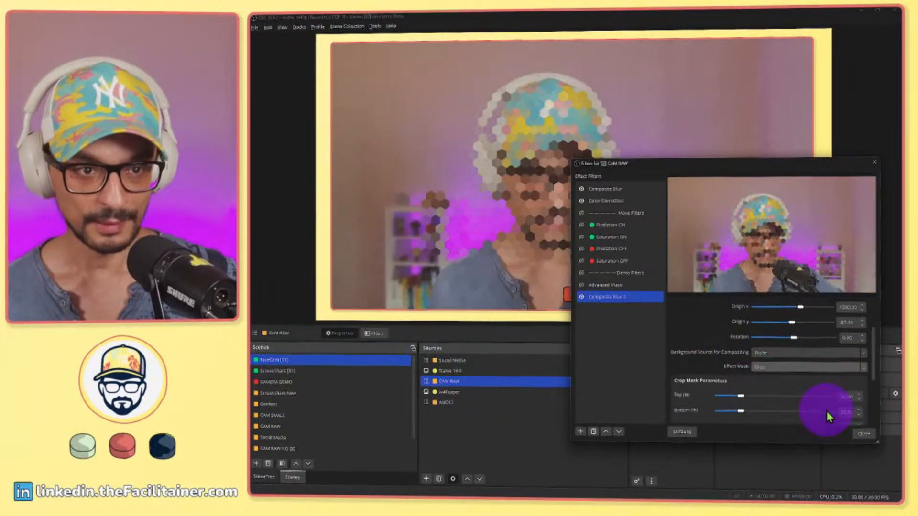
drag(743, 410, 780, 409)
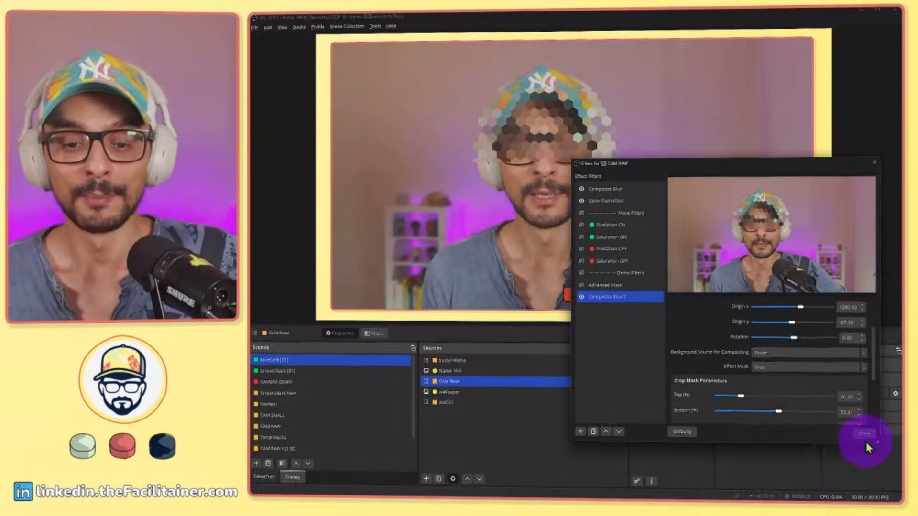
- Disable the pixelating Composite Blur filter and close the CAM RAW filters window
click(581, 299)
drag(727, 171, 714, 200)
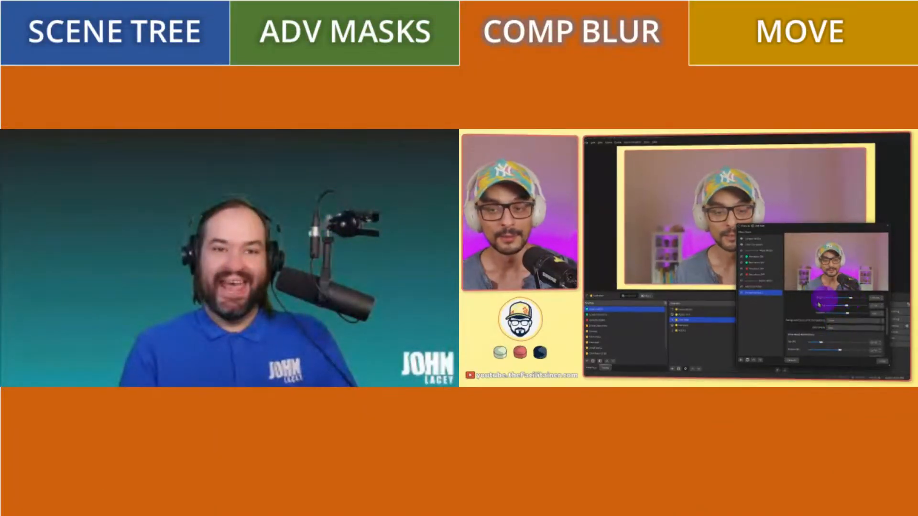
click(881, 361)
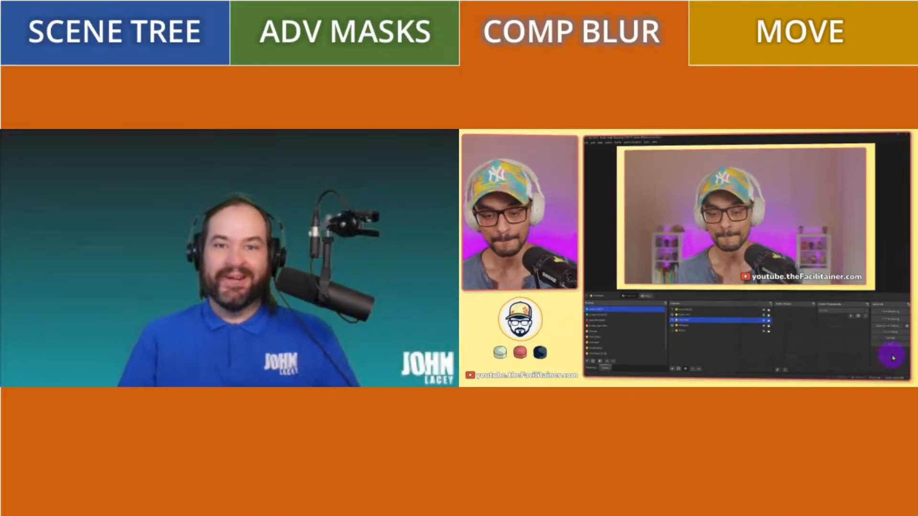
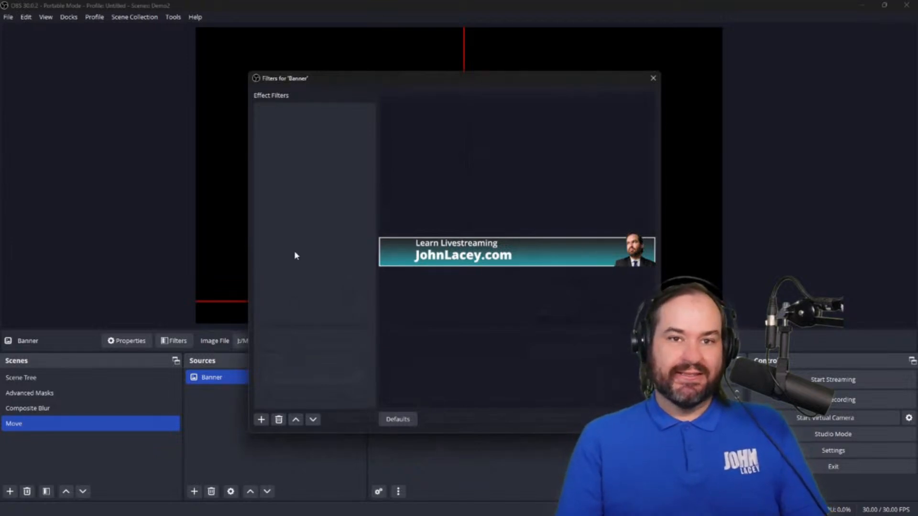
- Try to add a Move Source filter to the Banner source, accepting the suggested filter name
click(260, 420)
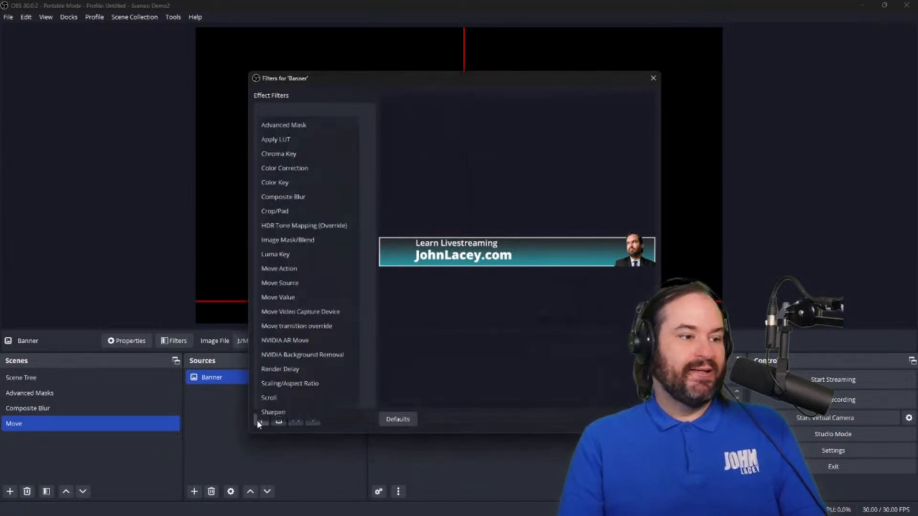
click(316, 281)
click(430, 270)
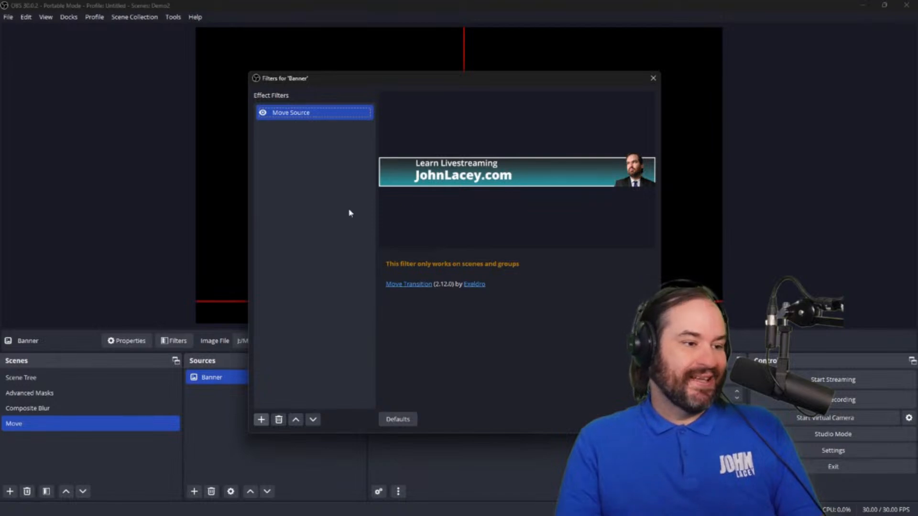
- Remove the Move Source filter from the Banner source and close its filters window
click(278, 420)
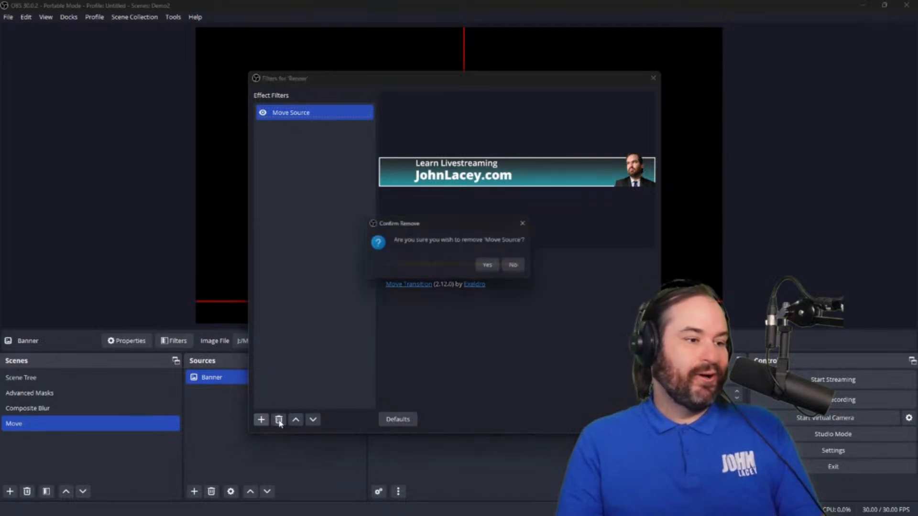
click(492, 266)
key(Escape)
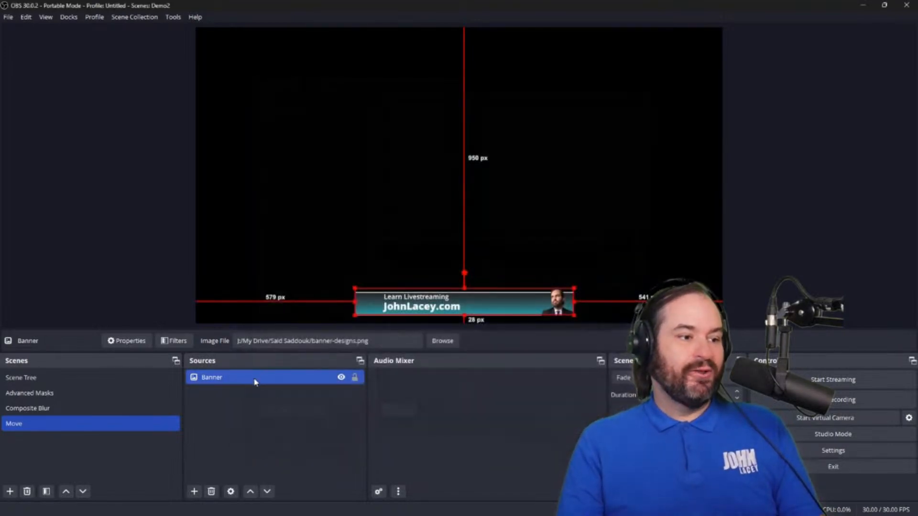
- Open the filters of the Move scene and add a Move Action filter, accepting the suggested name
right_click(98, 425)
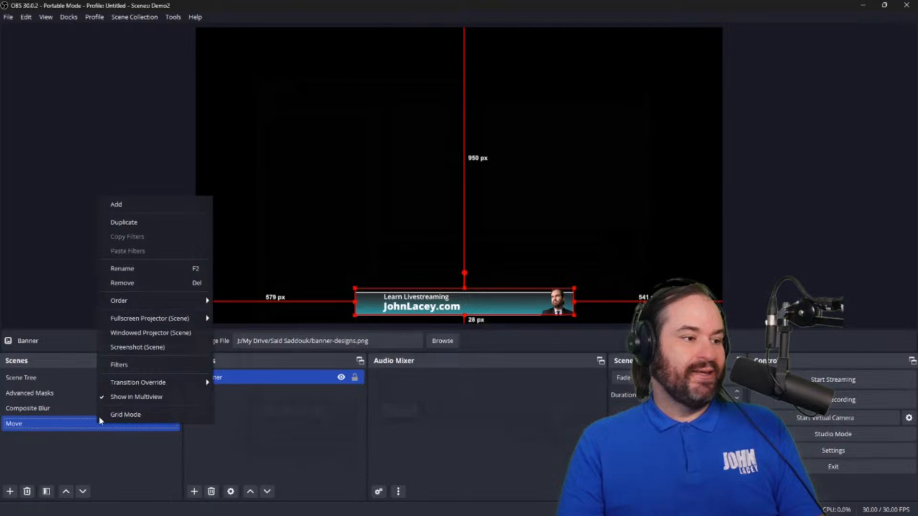
click(126, 365)
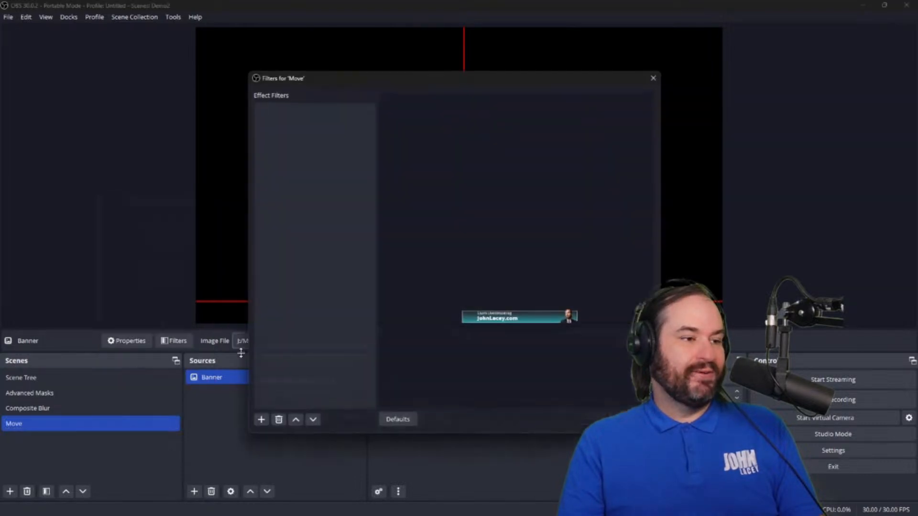
click(259, 422)
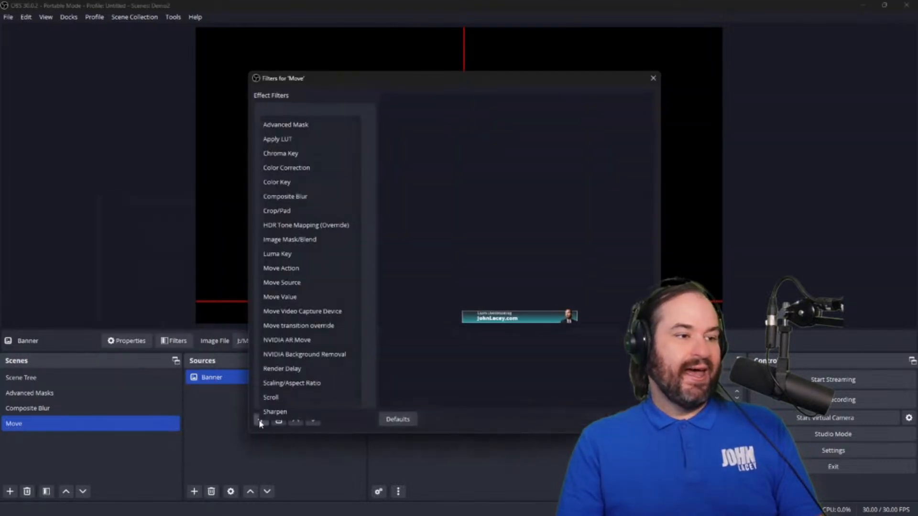
click(306, 275)
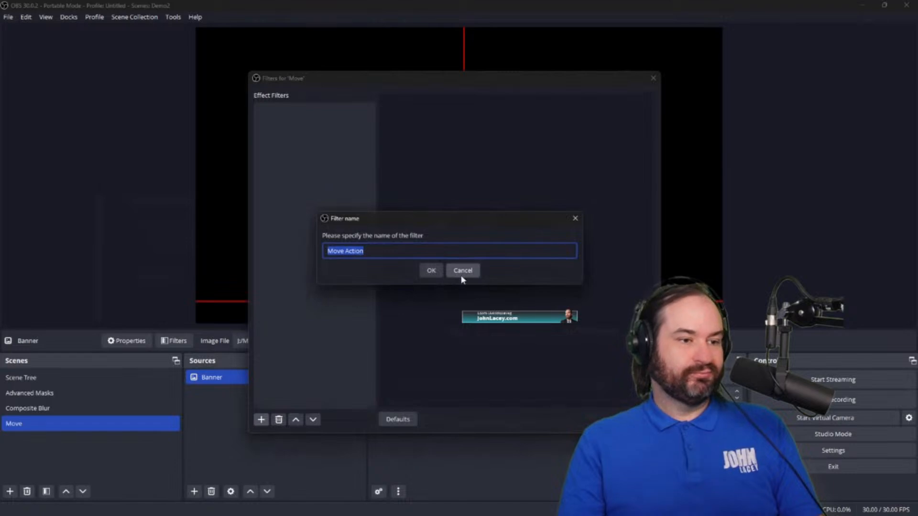
click(431, 270)
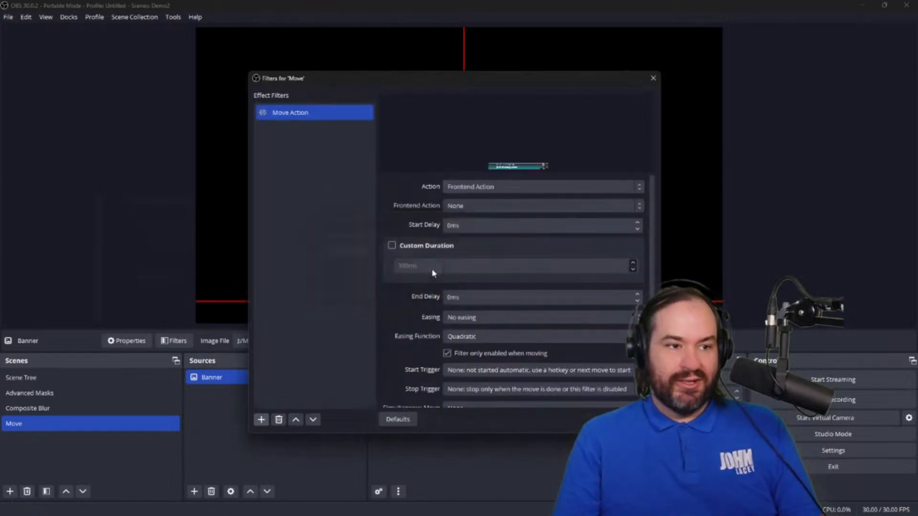
- Set the Move Action filter's action to Filter Enable with Banner as its source, moving the filters window aside first
drag(436, 83, 244, 47)
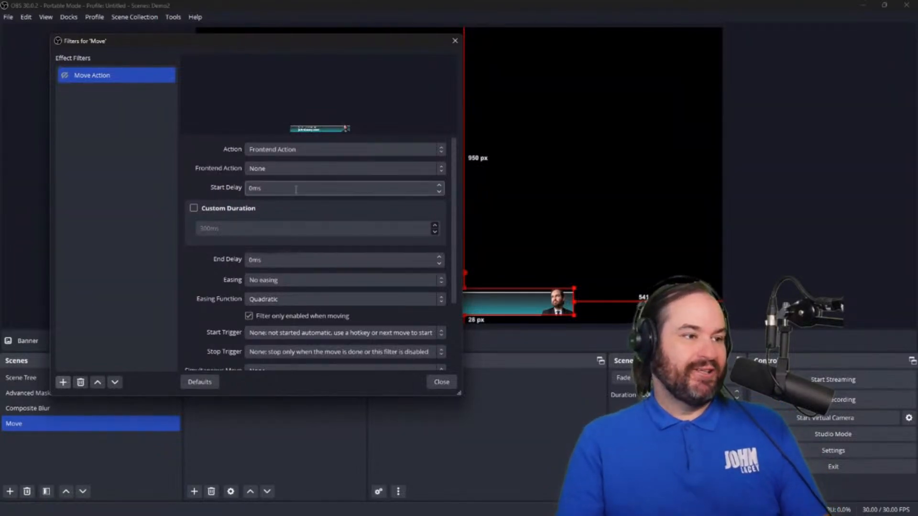
click(281, 150)
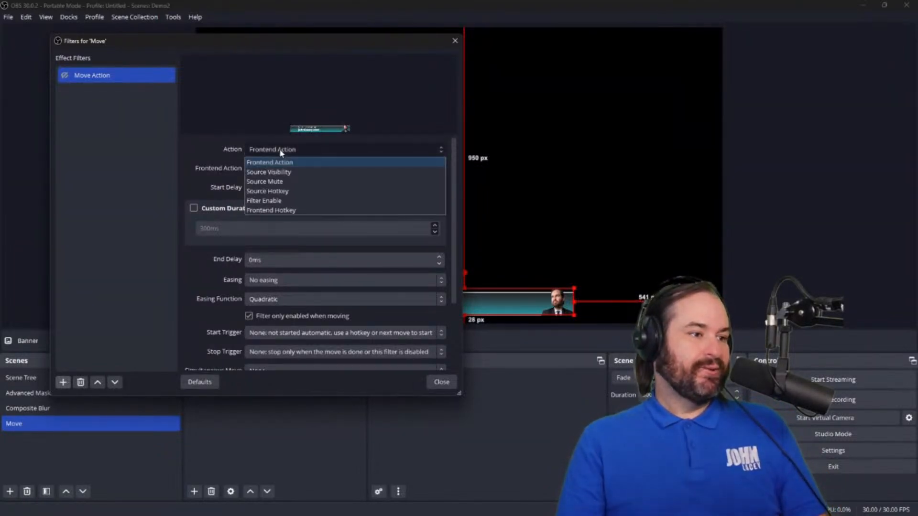
click(289, 200)
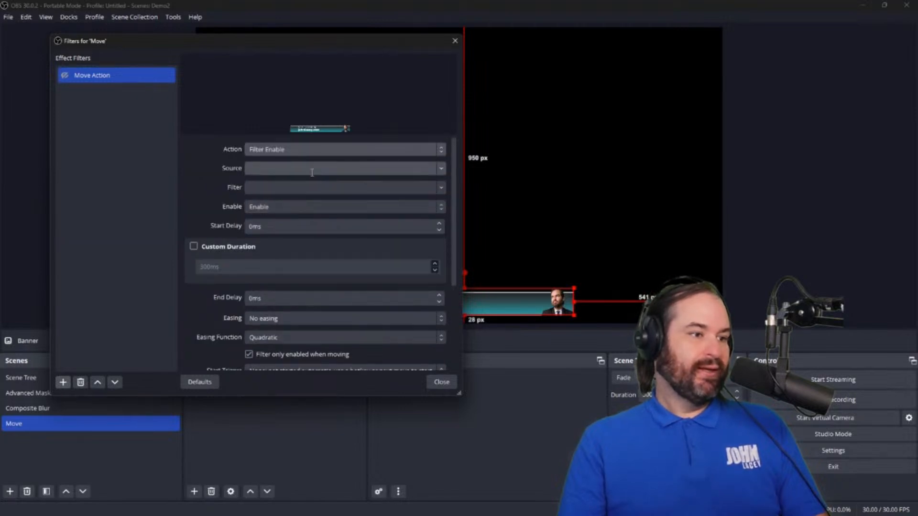
click(403, 171)
click(440, 170)
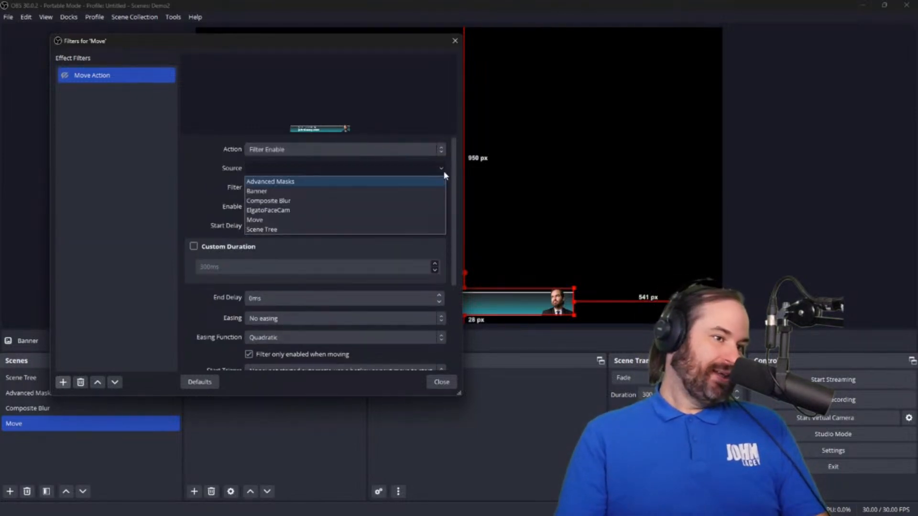
click(409, 195)
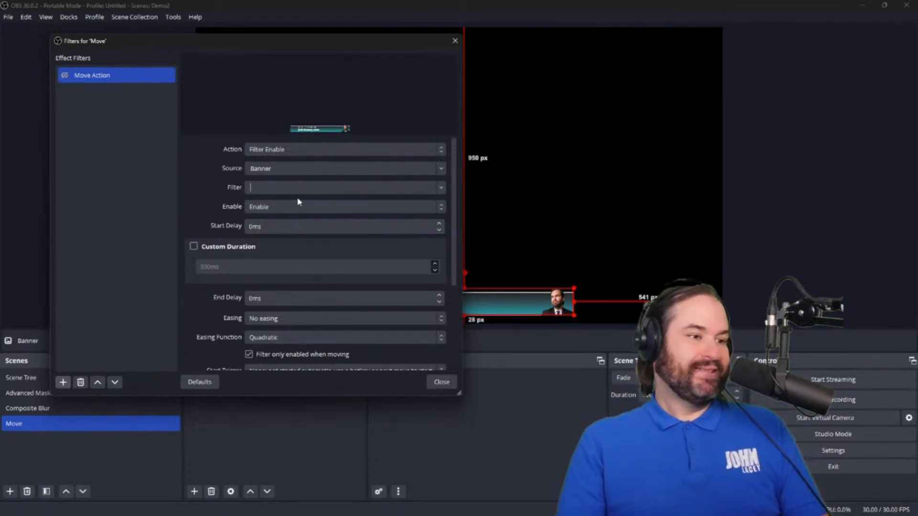
- Rename the Move Action filter of the Move scene as Banner 01
scroll(276, 250, down, 1)
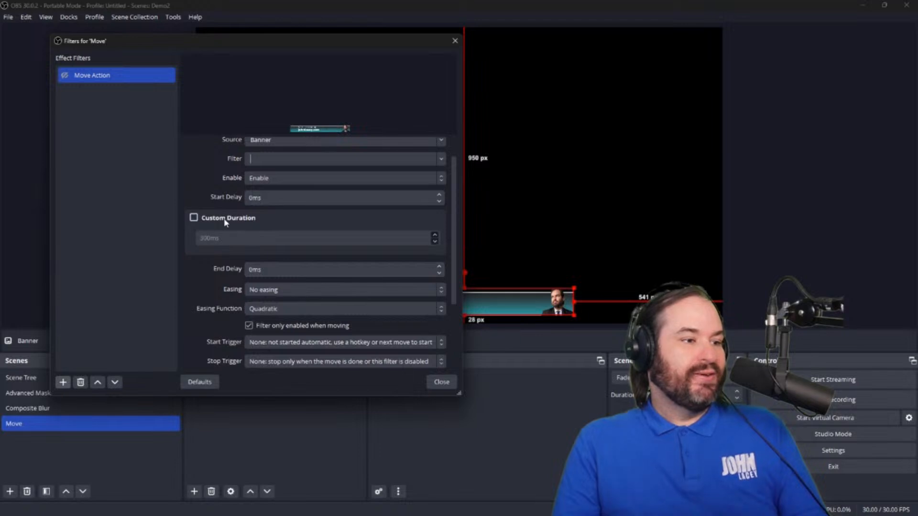
scroll(226, 277, down, 1)
scroll(206, 205, up, 2)
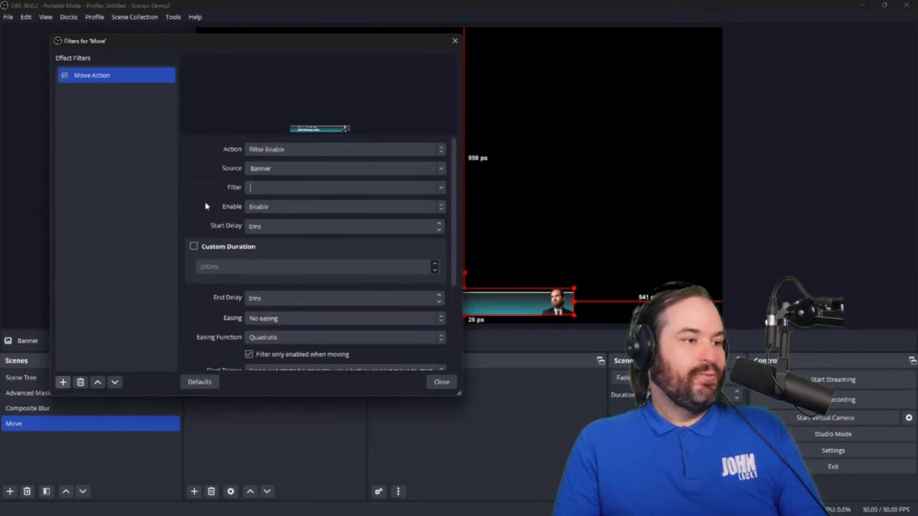
right_click(119, 81)
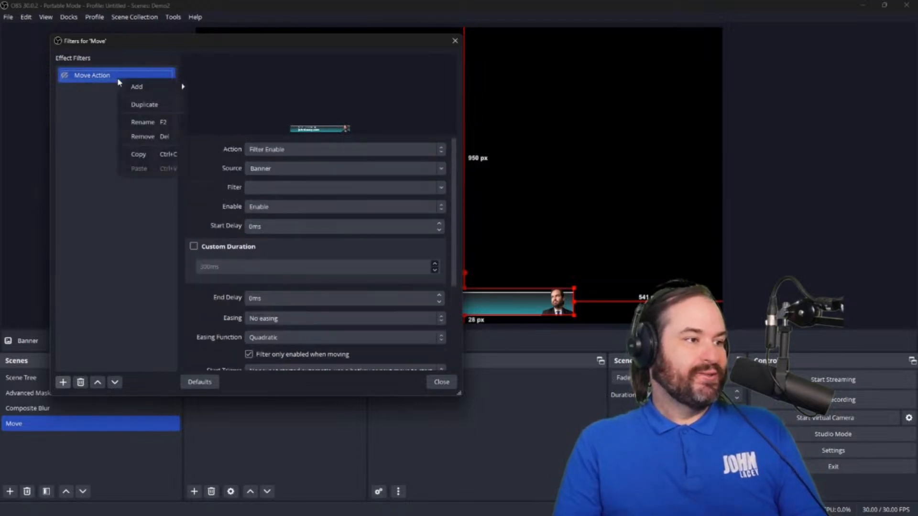
click(147, 121)
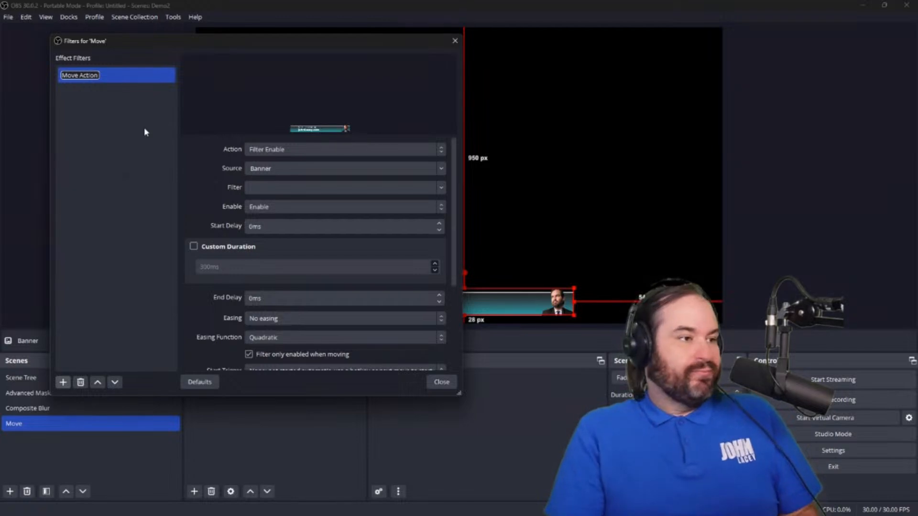
text(Ba)
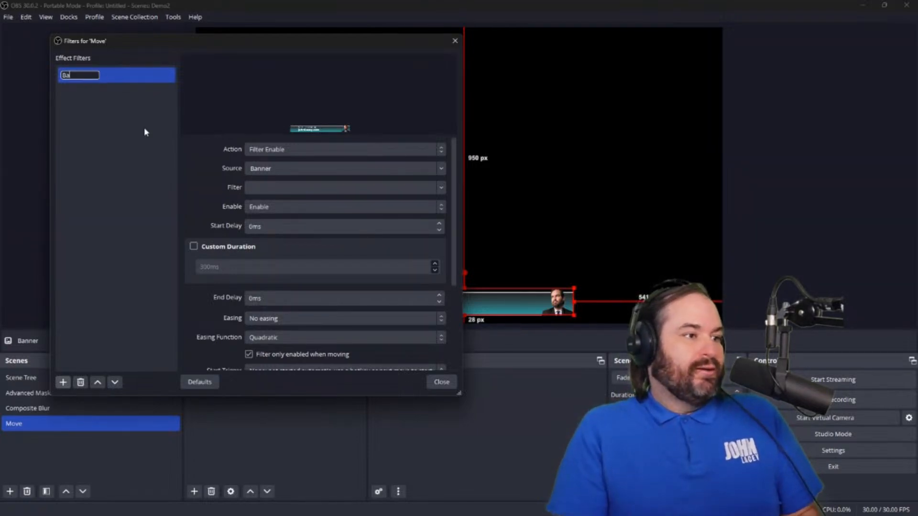
text(nner 01)
key(Return)
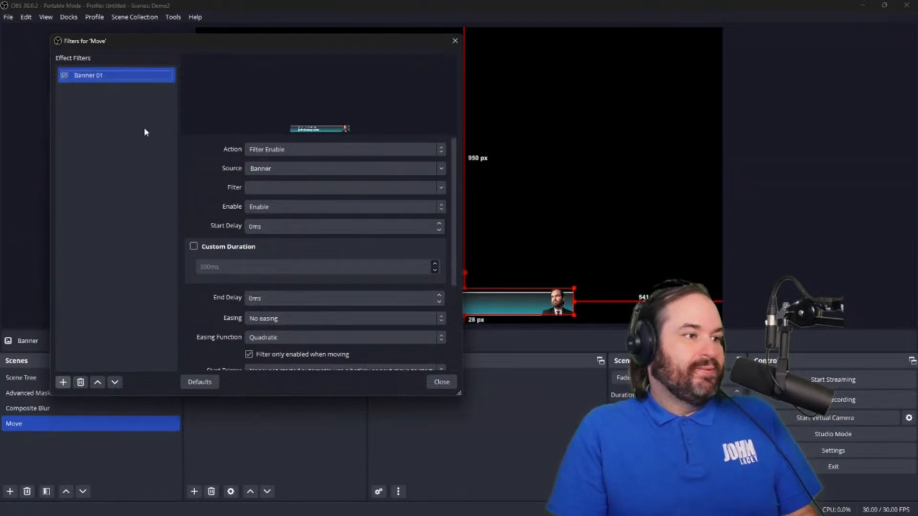
- Shift the banner straight down until it is off the canvas, about 1111 px from the canvas's upper edge
drag(215, 47, 109, 41)
click(495, 300)
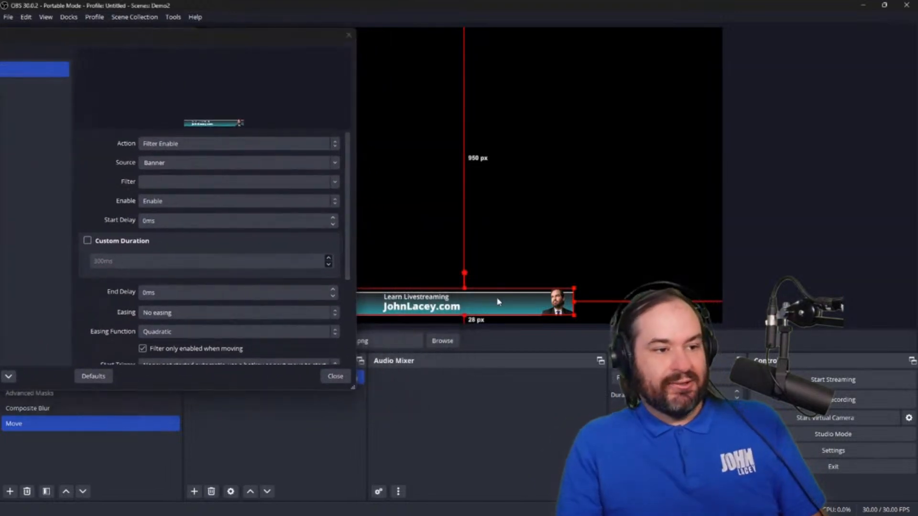
key(Down)
key(Down)
key(Down)
key(Down)
key(Down)
key(Down)
key(Down)
key(Down)
key(Down)
key(Down)
key(Down)
key(Down)
key(Down)
key(Down)
key(Down)
key(Down)
key(Down)
key(Down)
key(Down)
key(Down)
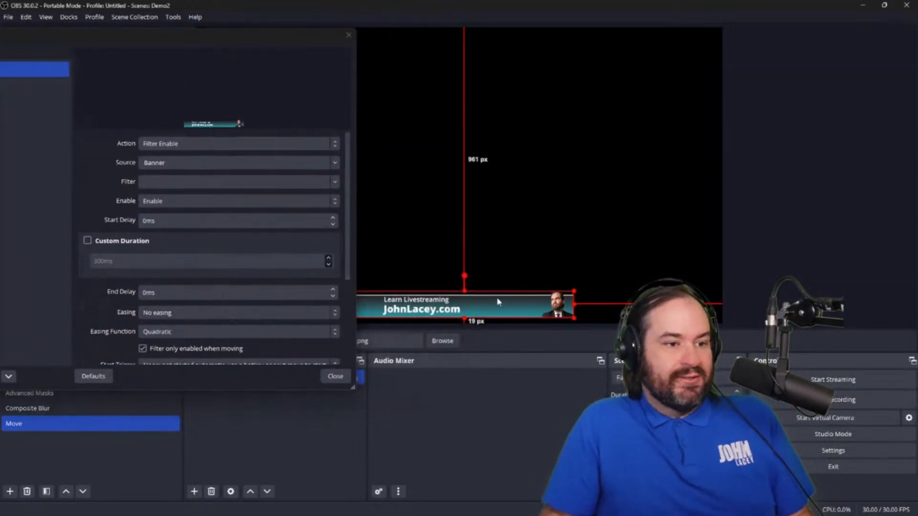
key(Down)
key(Down)
key(Down)
key(Down)
key(Down)
key(Down)
key(Down)
key(Down)
key(Down)
key(Down)
key(Down)
key(Down)
key(Down)
key(Down)
key(Down)
key(Down)
key(Down)
key(Down)
key(Down)
key(Down)
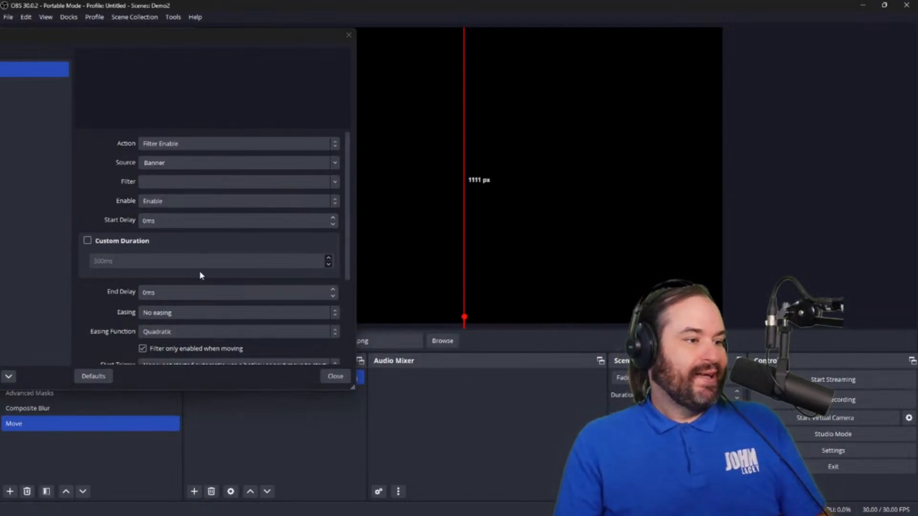
- Remove the Banner 01 Move Action filter from the Move scene, bringing its filters window fully into view first
scroll(232, 254, down, 2)
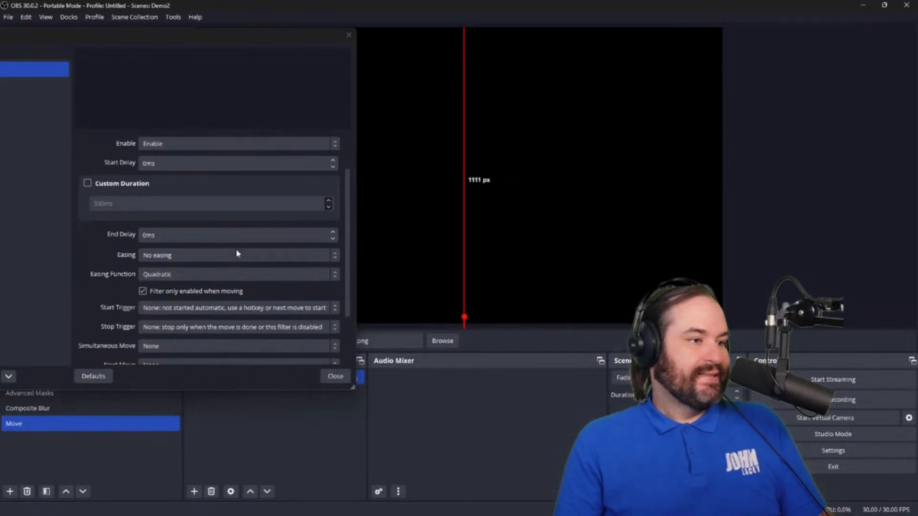
scroll(299, 226, down, 1)
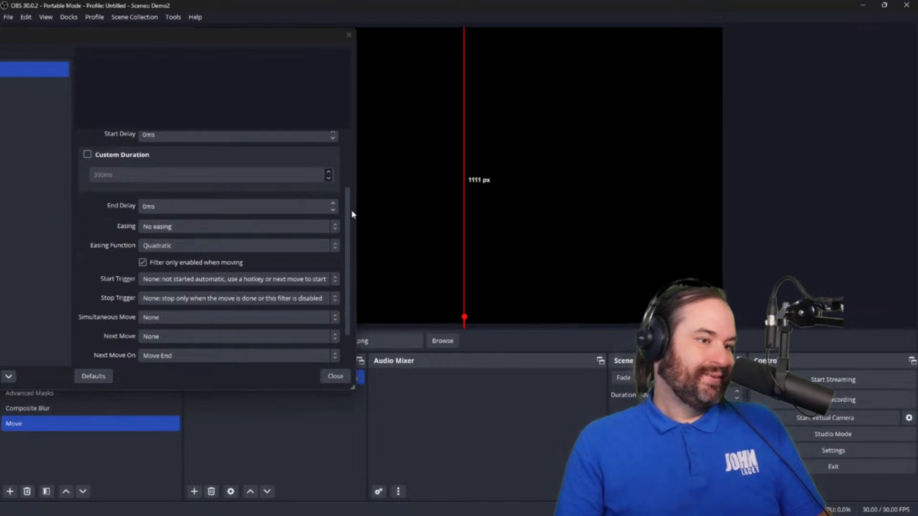
drag(350, 214, 328, 76)
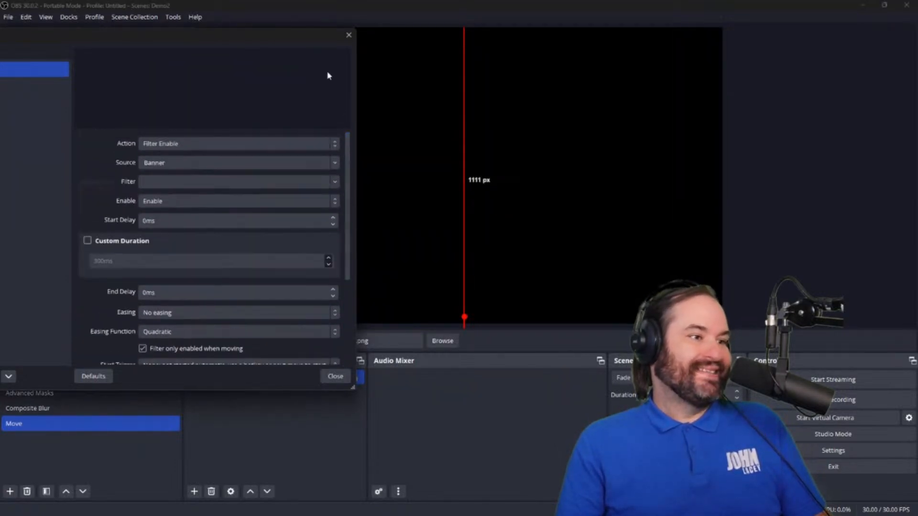
drag(282, 36, 533, 57)
right_click(224, 96)
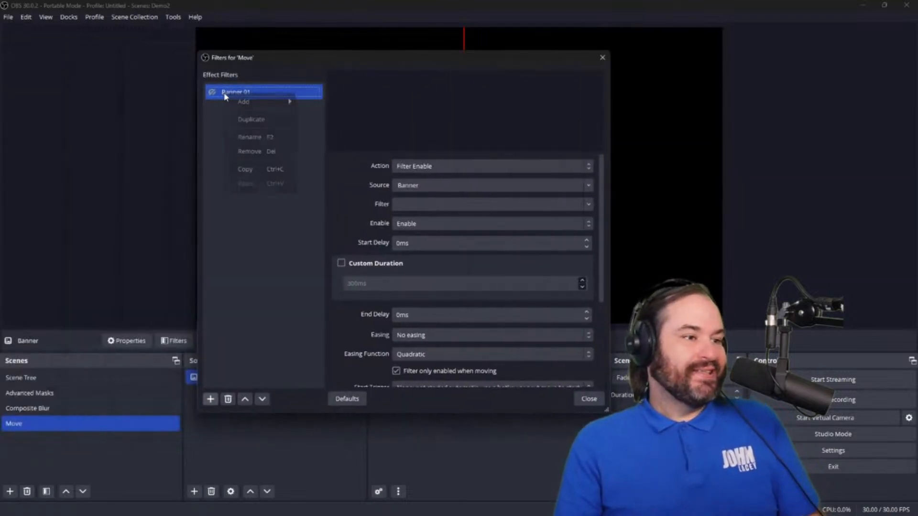
click(254, 151)
click(435, 246)
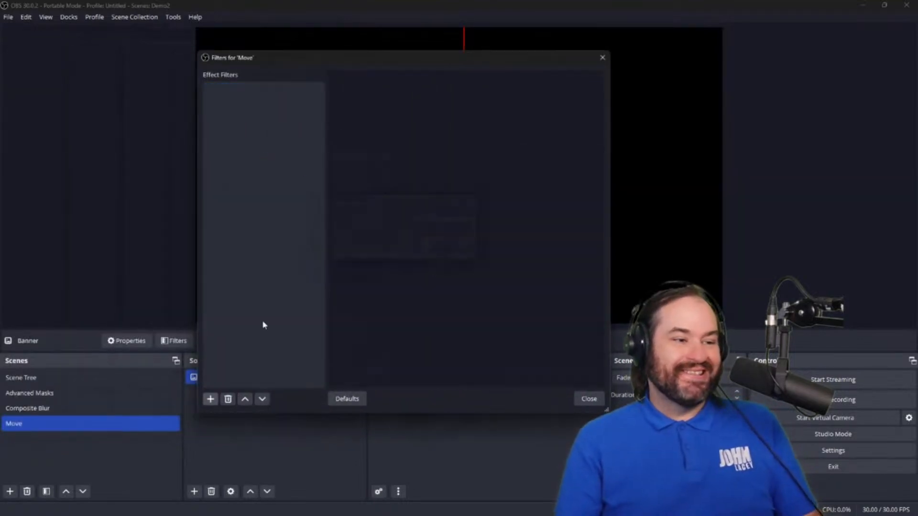
- Add a Move Source filter named Banner 01 to the Move scene
click(216, 400)
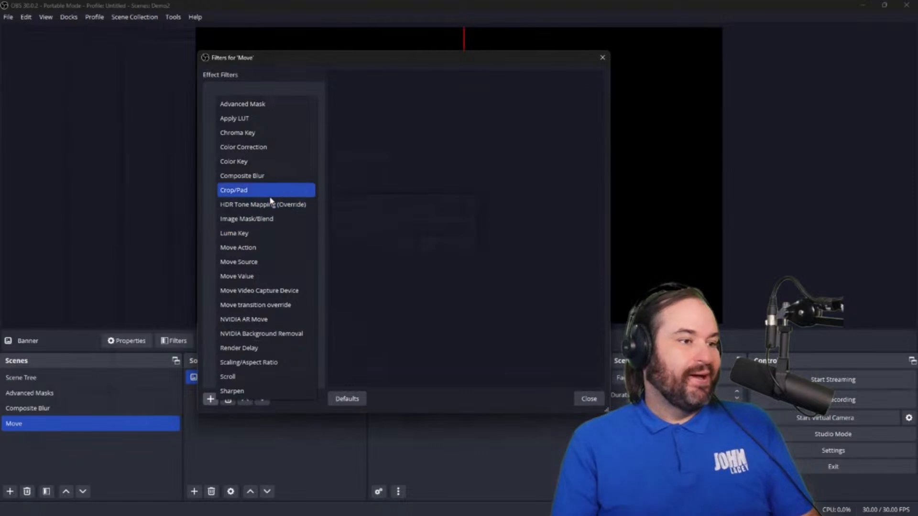
click(265, 263)
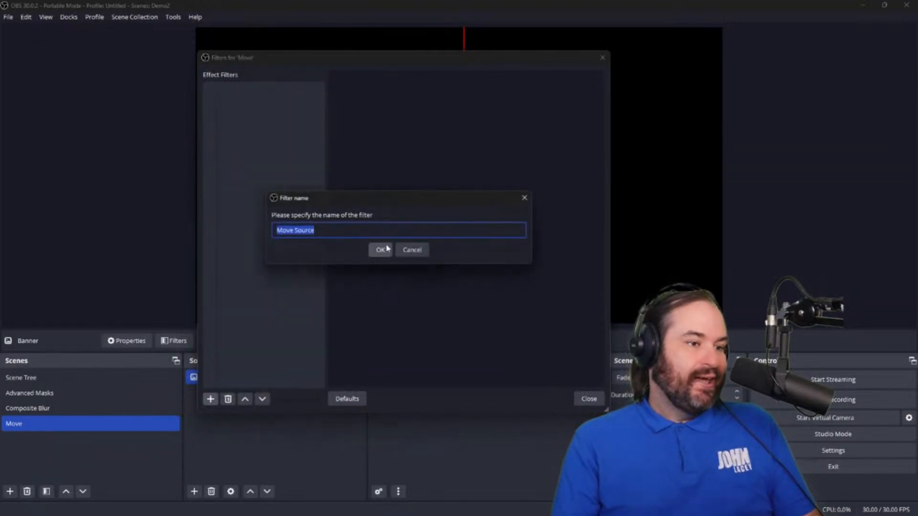
text(Banner 01)
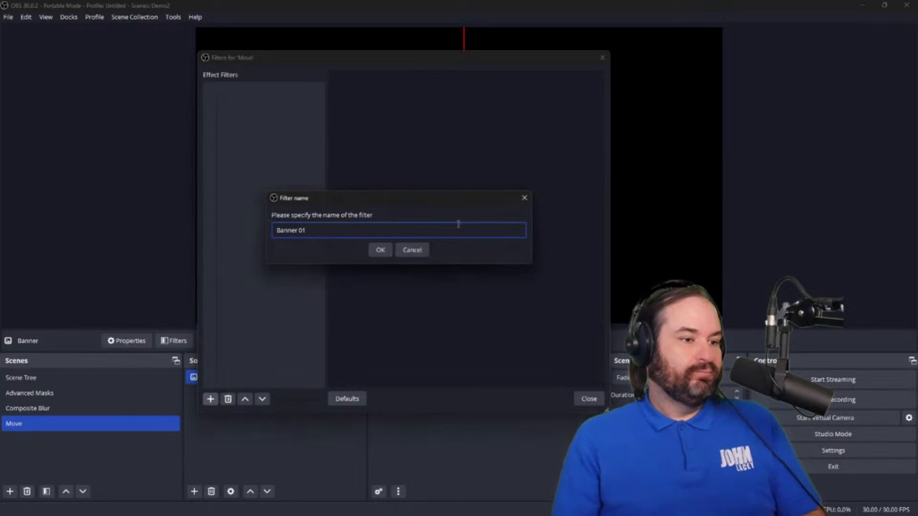
click(391, 249)
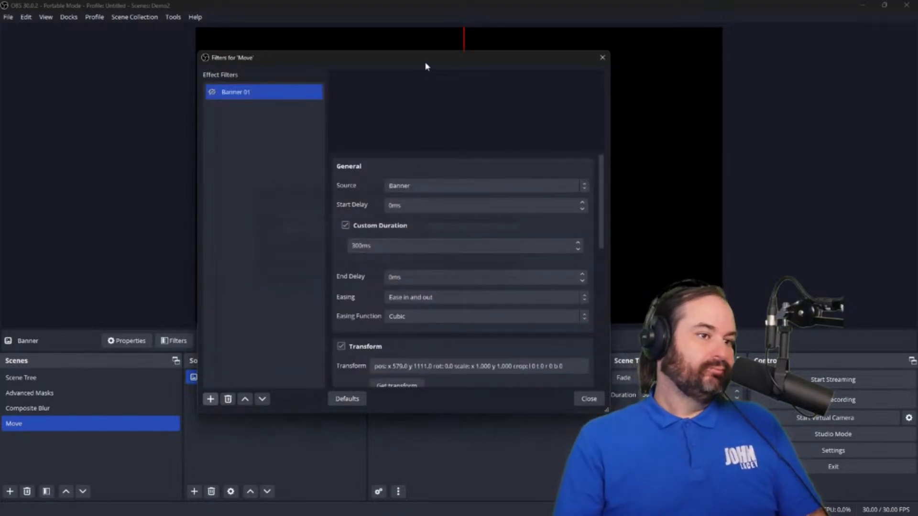
- Examine the Banner 01 filter's transform, visibility, order, trigger and next move options
drag(426, 62, 233, 43)
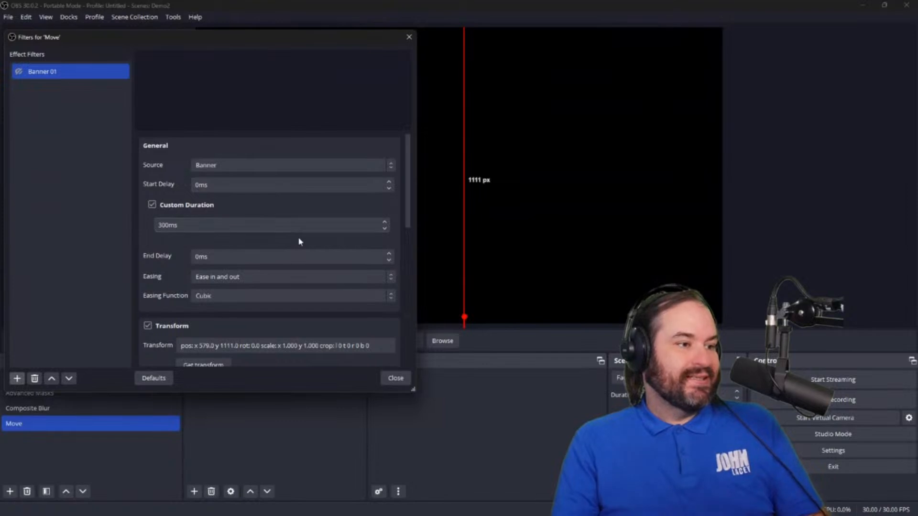
scroll(306, 240, down, 4)
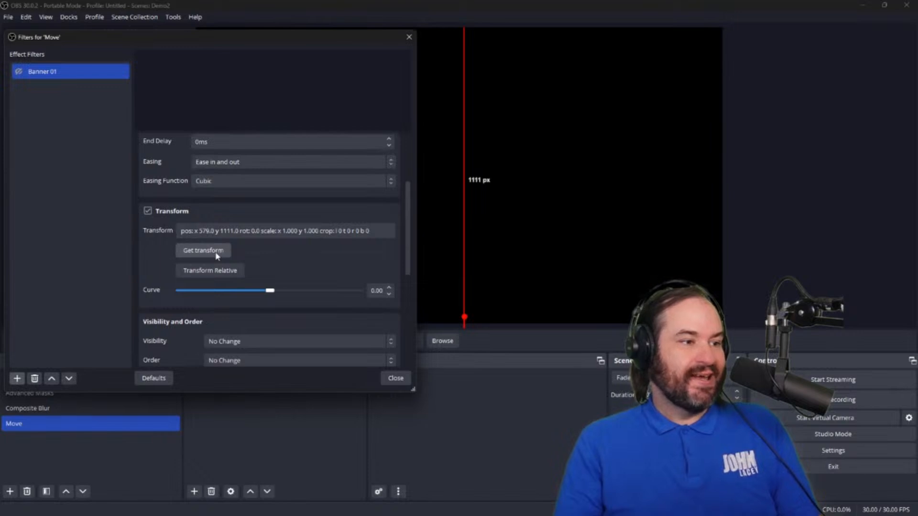
scroll(305, 270, down, 1)
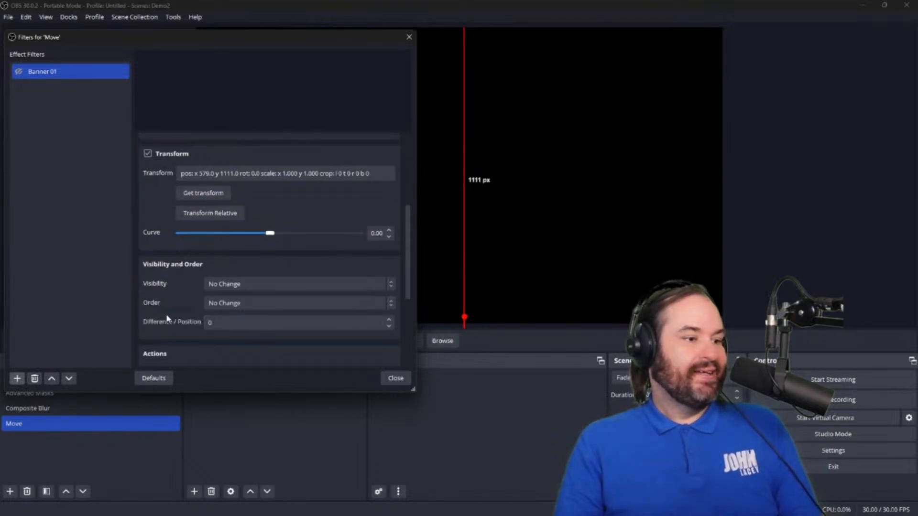
scroll(170, 315, down, 2)
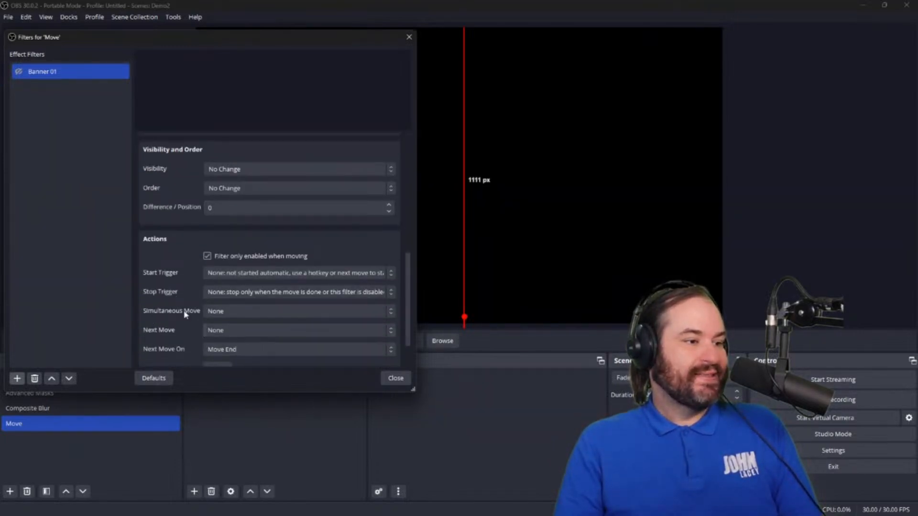
scroll(159, 303, up, 1)
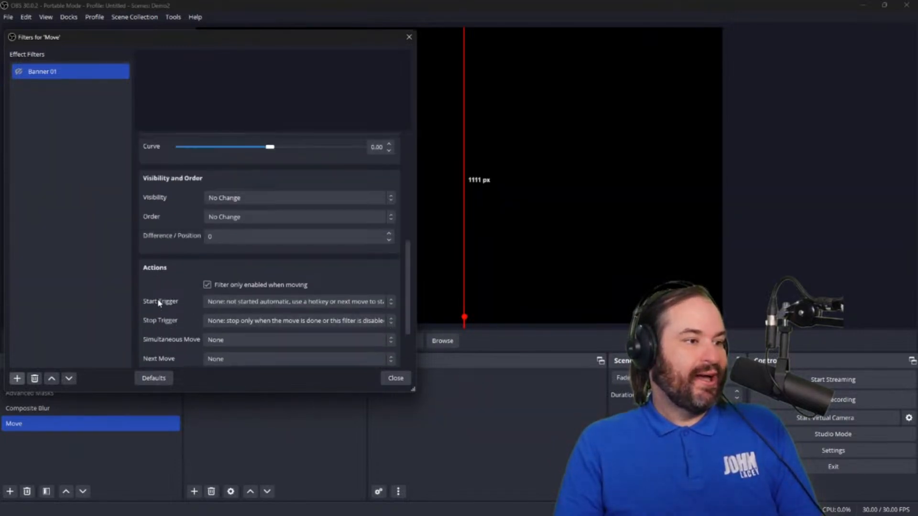
click(276, 199)
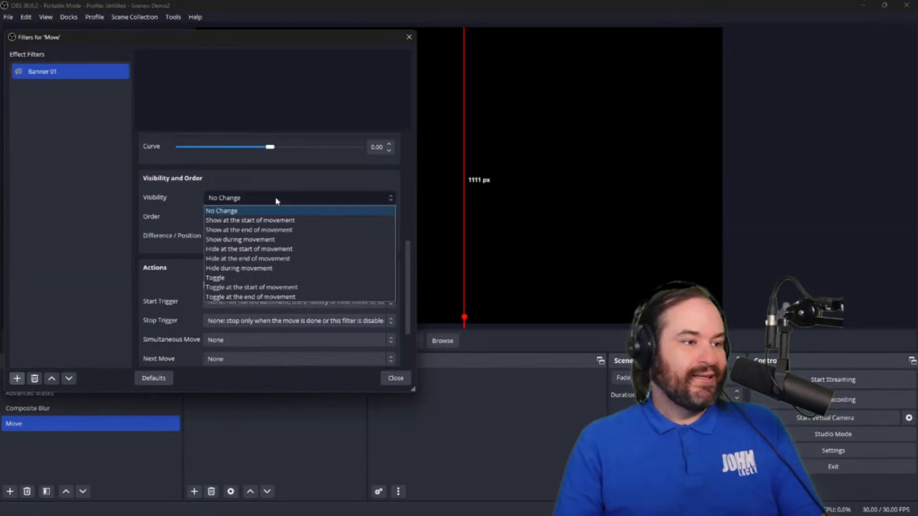
click(275, 199)
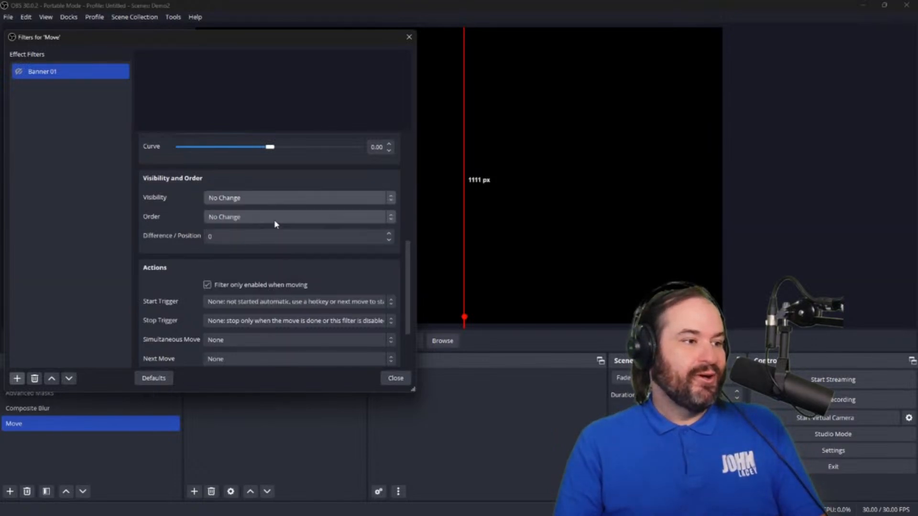
click(274, 219)
click(275, 222)
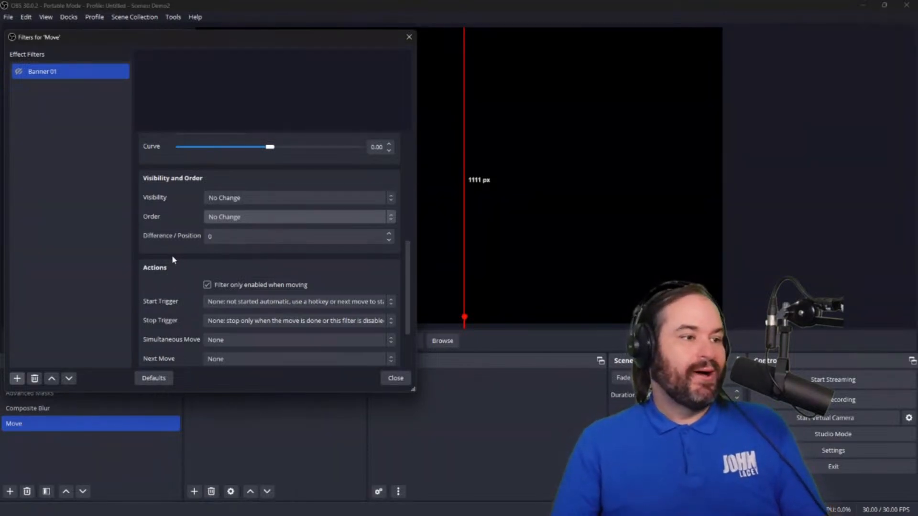
click(270, 220)
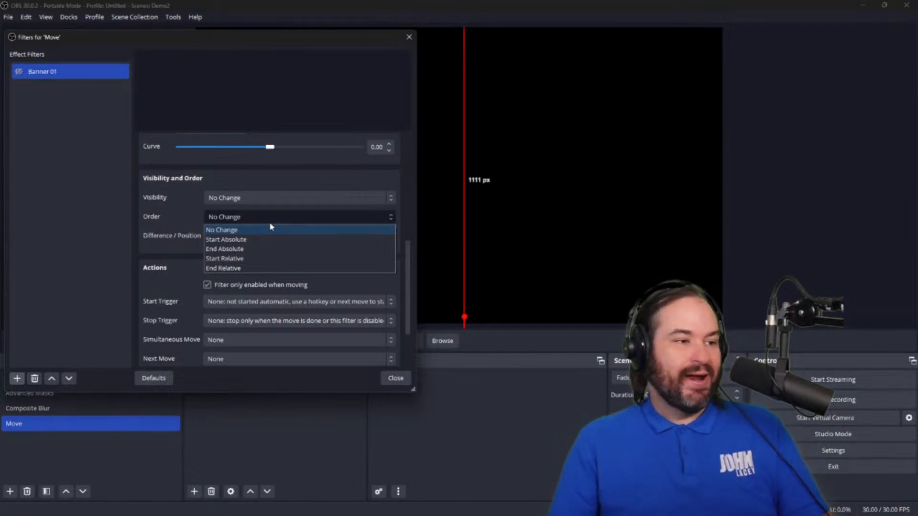
click(270, 227)
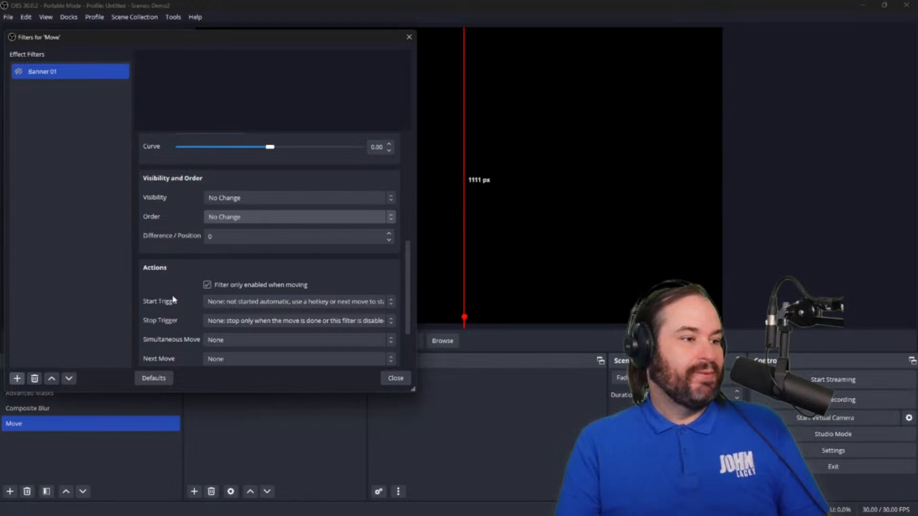
scroll(176, 302, down, 2)
scroll(173, 299, down, 1)
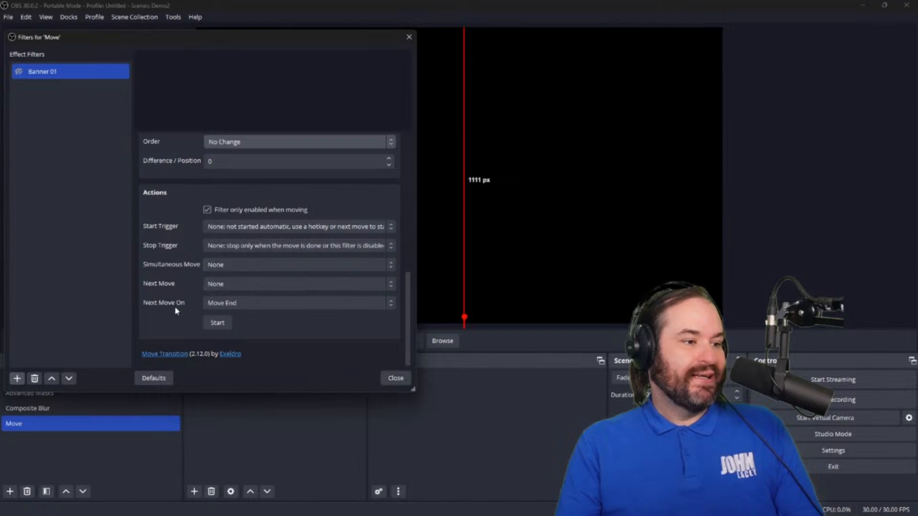
- Add a second Move Source filter named Banner 02 to the Move scene and move the filters window clear of the Sources list
click(17, 379)
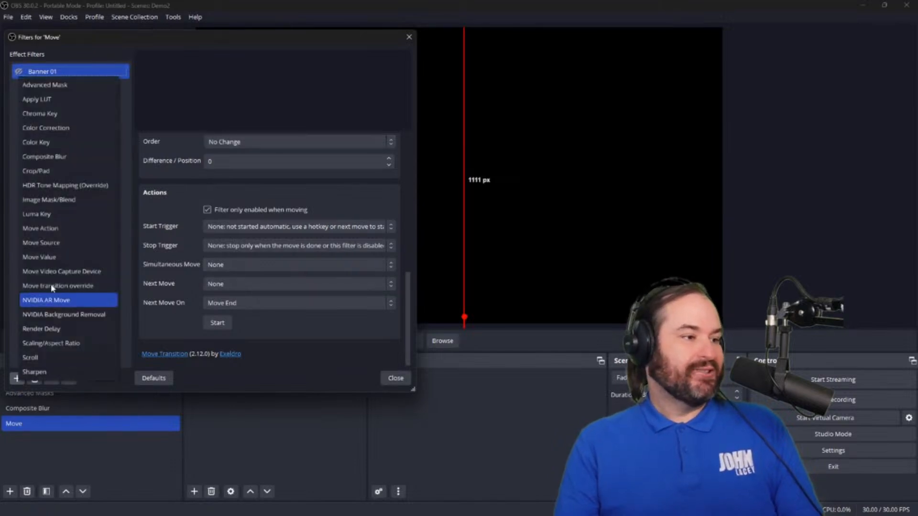
click(86, 245)
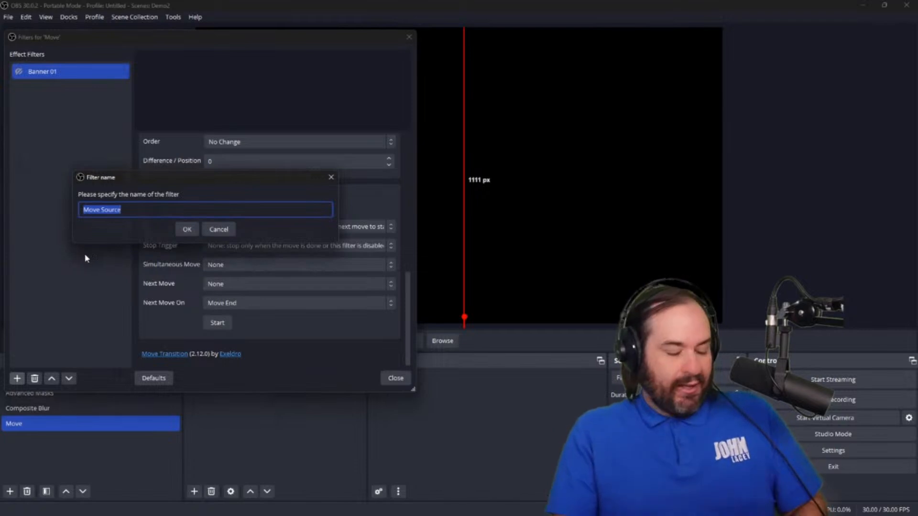
text(Banner )
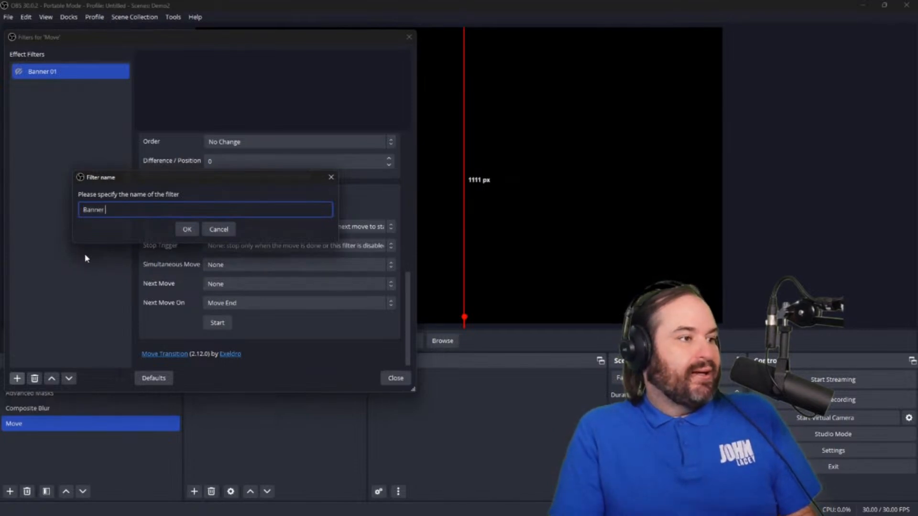
text(02)
click(181, 230)
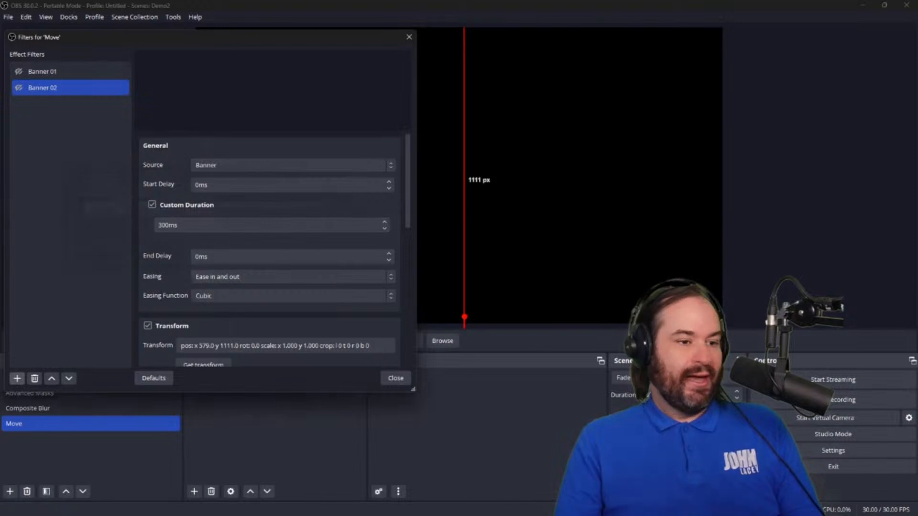
click(488, 3)
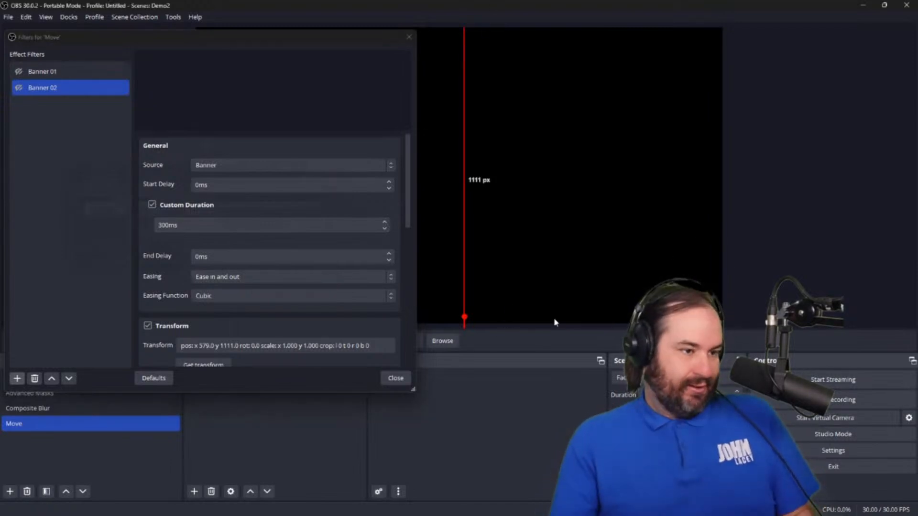
drag(238, 34, 640, 98)
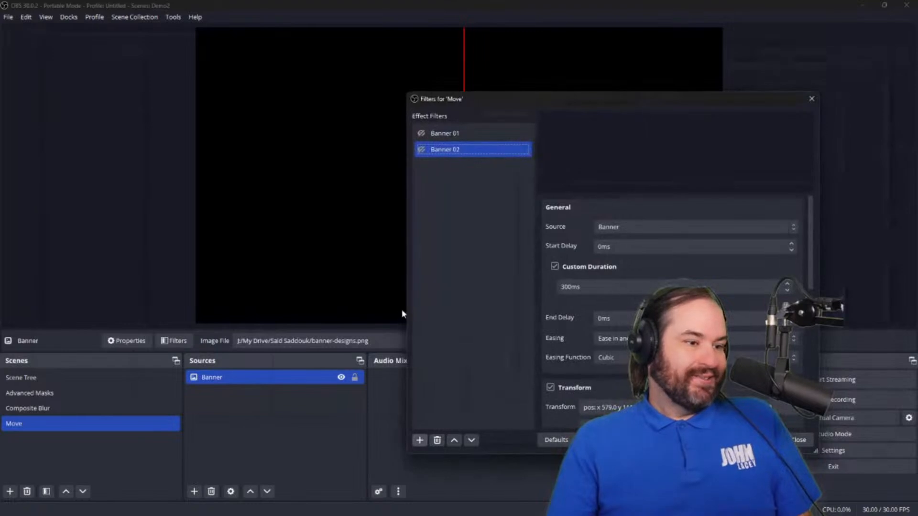
- Deselect the Banner source, close the Move scene's filters window and enlarge the preview area
click(280, 378)
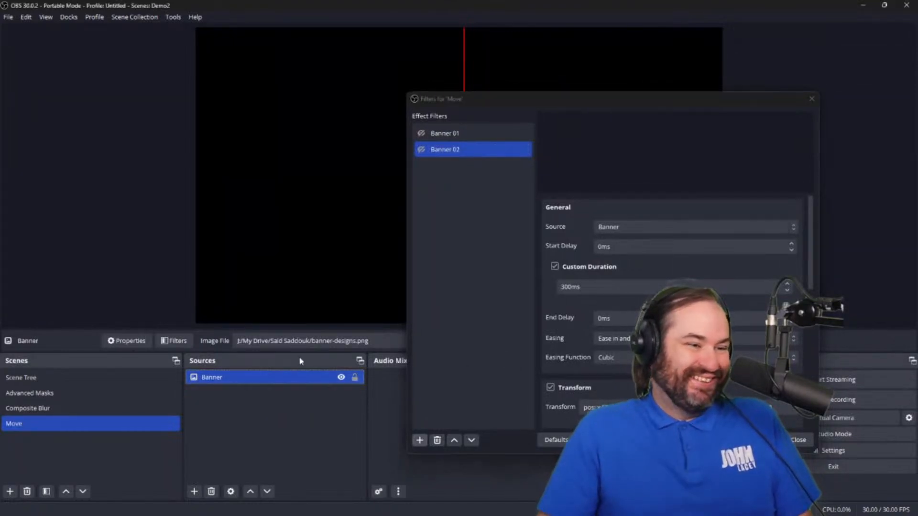
click(151, 298)
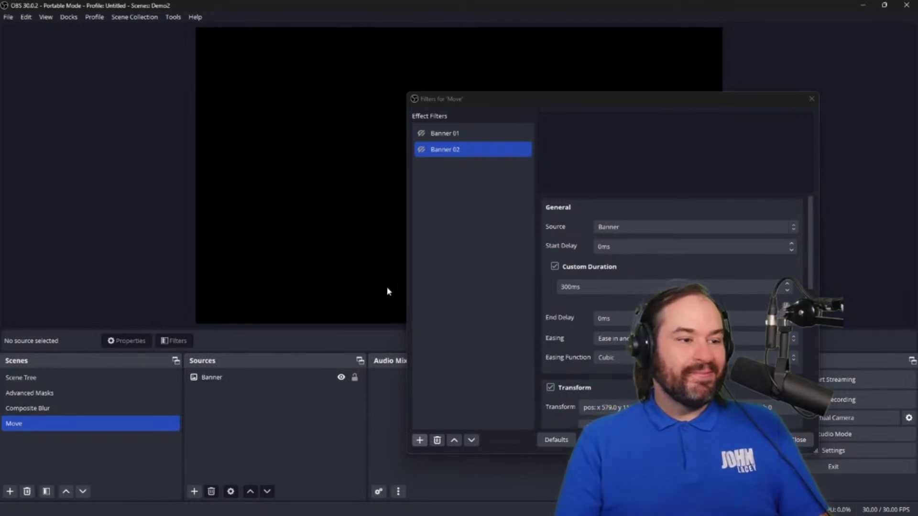
drag(696, 102, 827, 87)
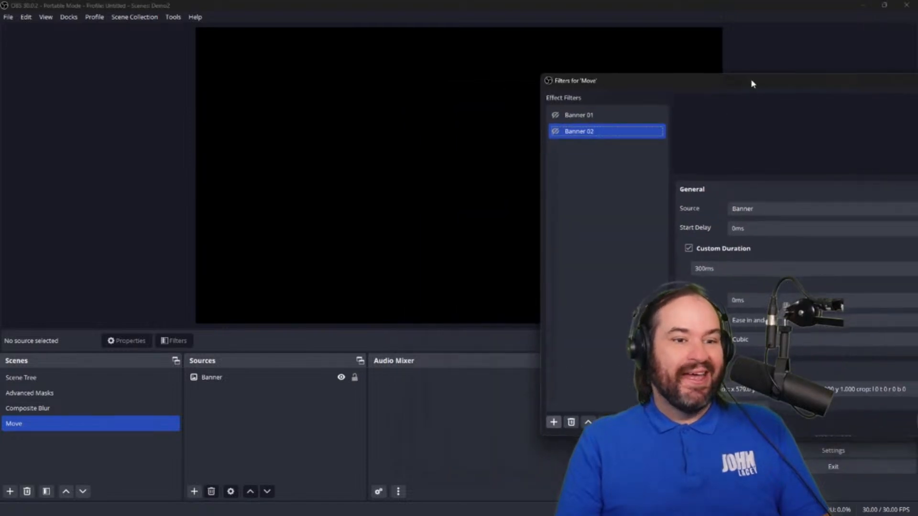
drag(751, 81, 519, 104)
click(698, 445)
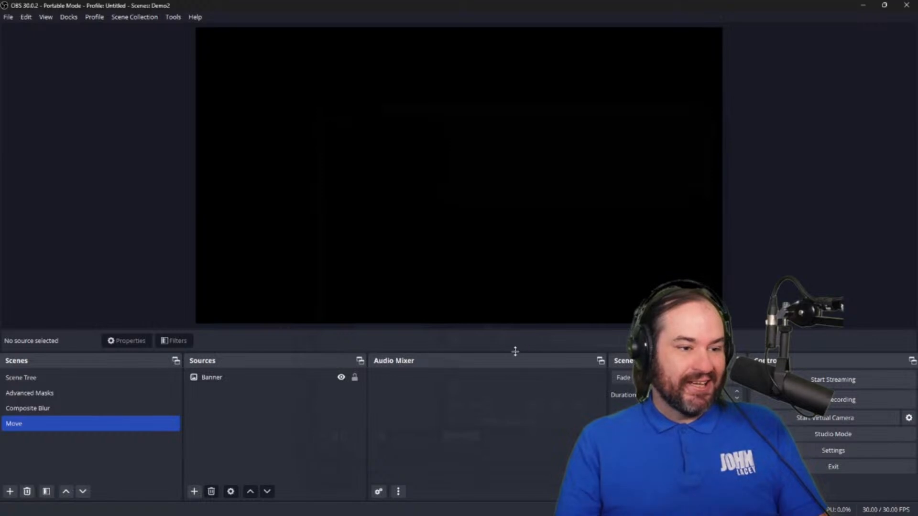
drag(514, 352, 514, 388)
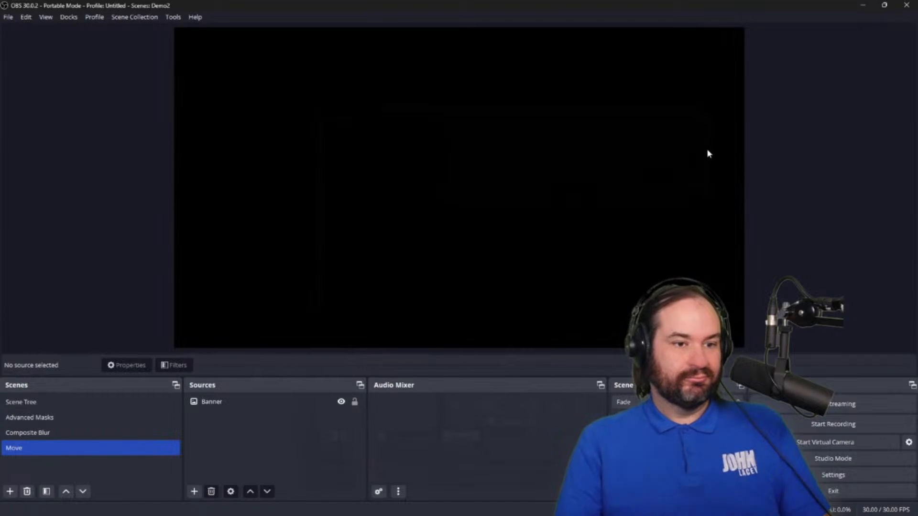
- Try the Output (1280x720) preview scaling and return the preview to Scale to Window
right_click(708, 134)
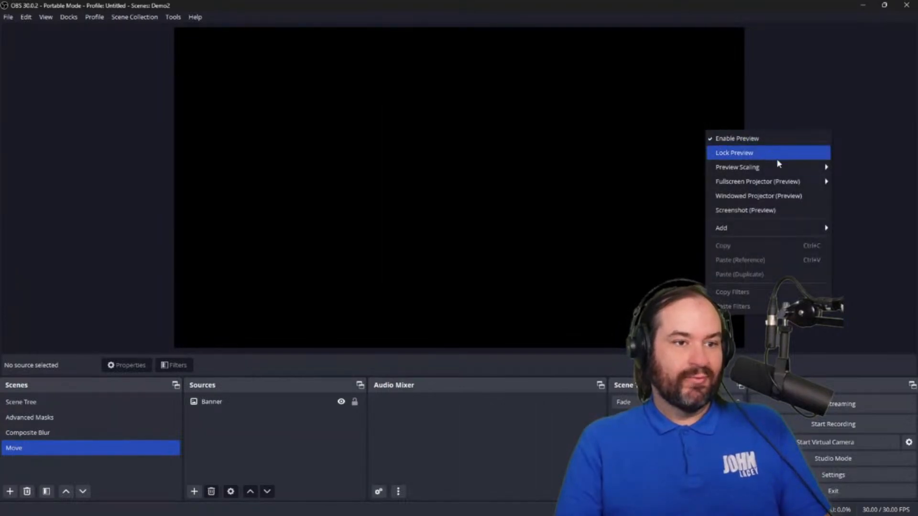
mouse_move(784, 173)
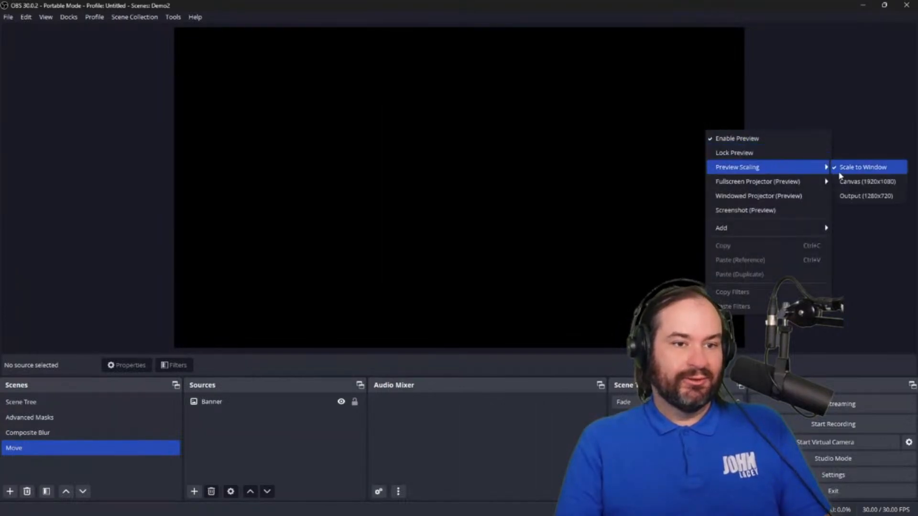
click(858, 196)
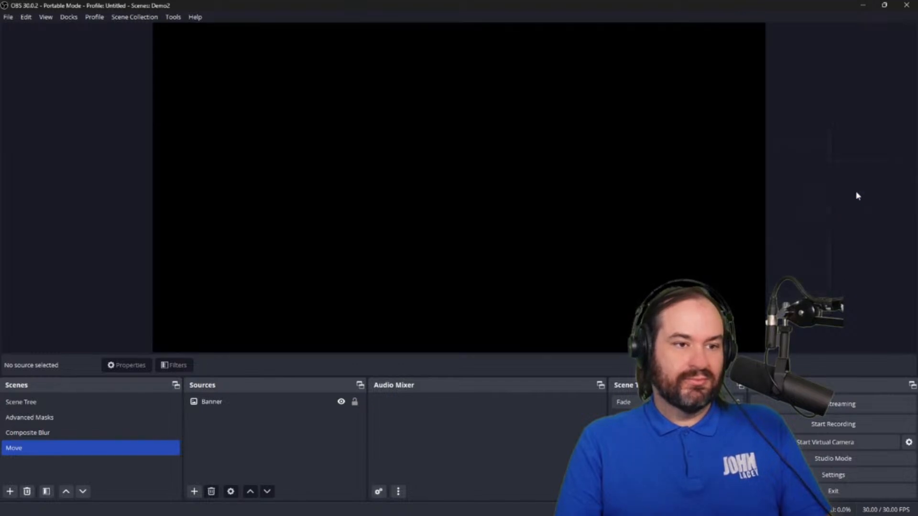
right_click(705, 139)
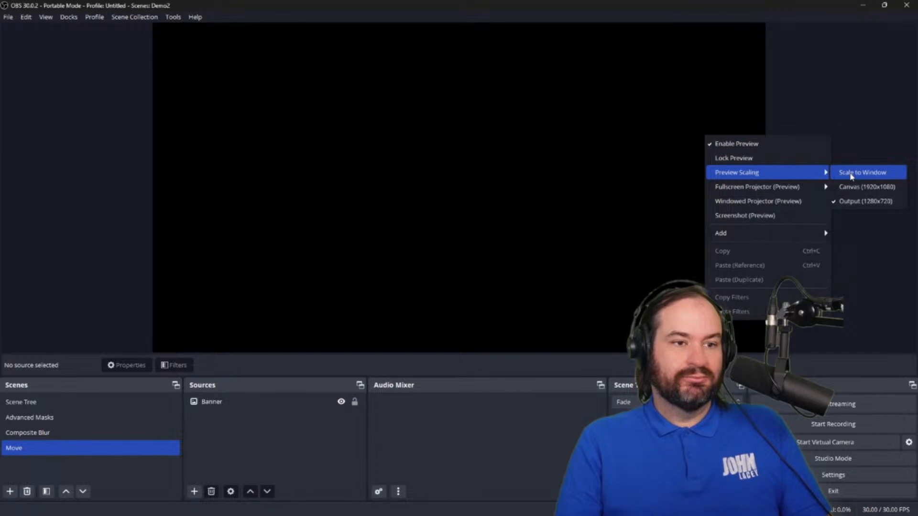
click(850, 176)
- Open the Banner source's transform settings and move the dialog clear of the preview's centre
click(294, 400)
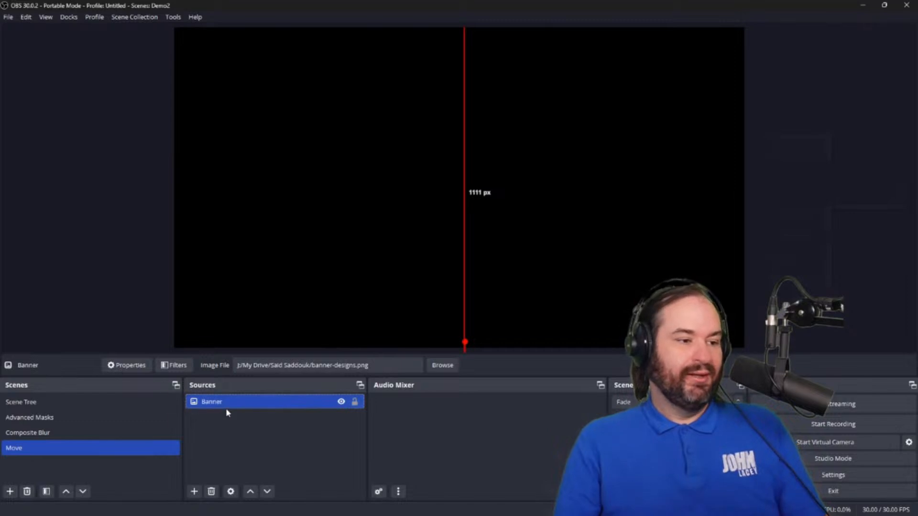
right_click(256, 402)
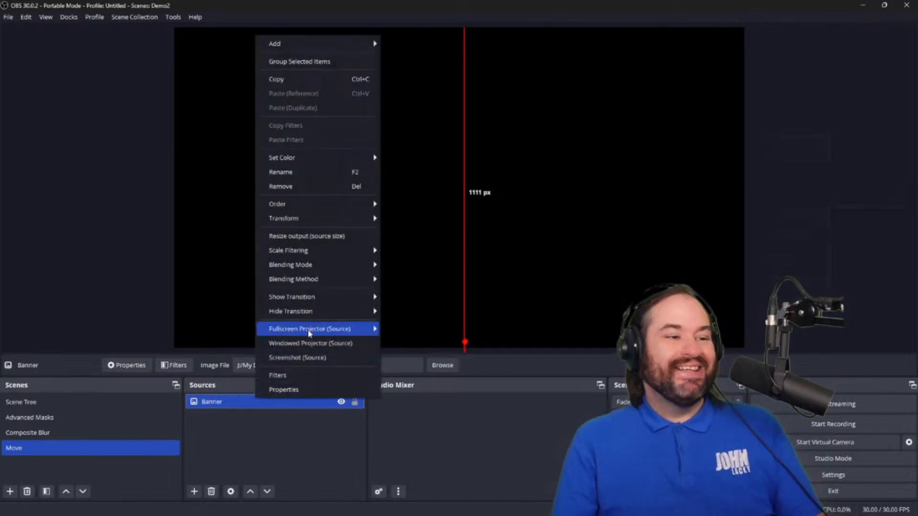
mouse_move(338, 225)
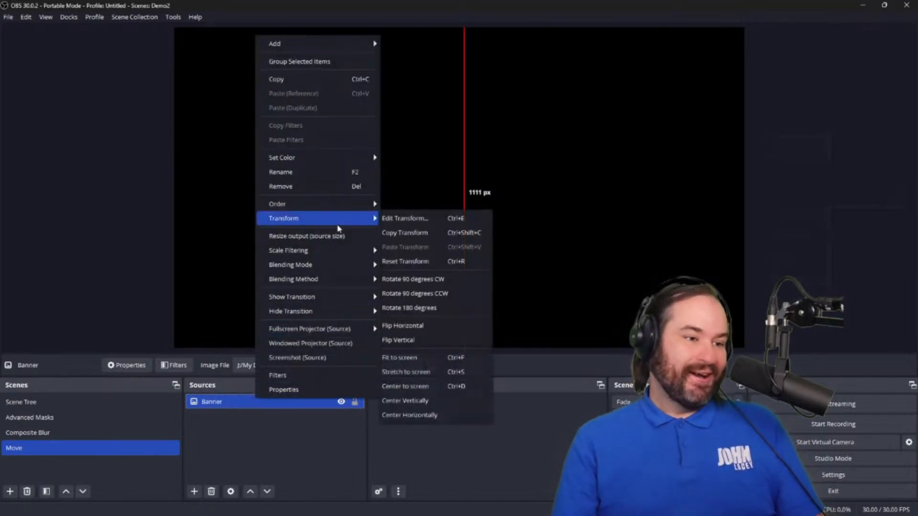
click(384, 220)
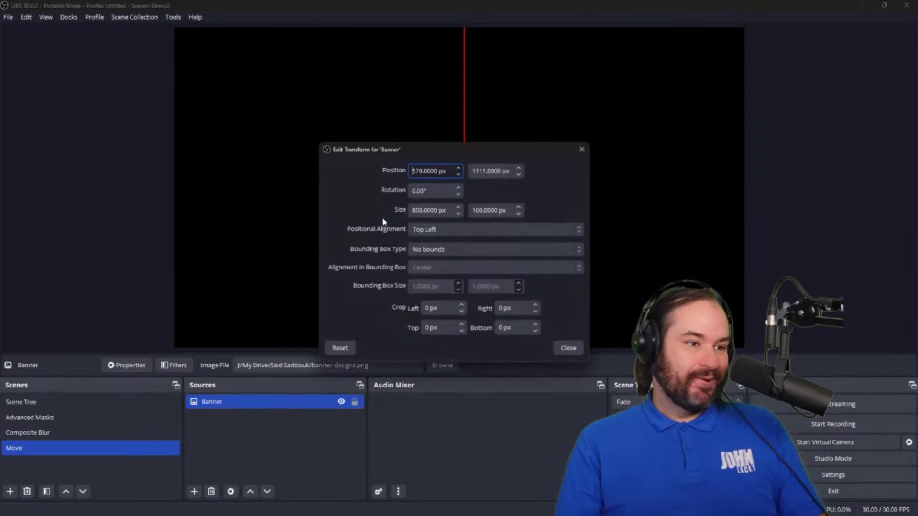
drag(400, 158, 113, 87)
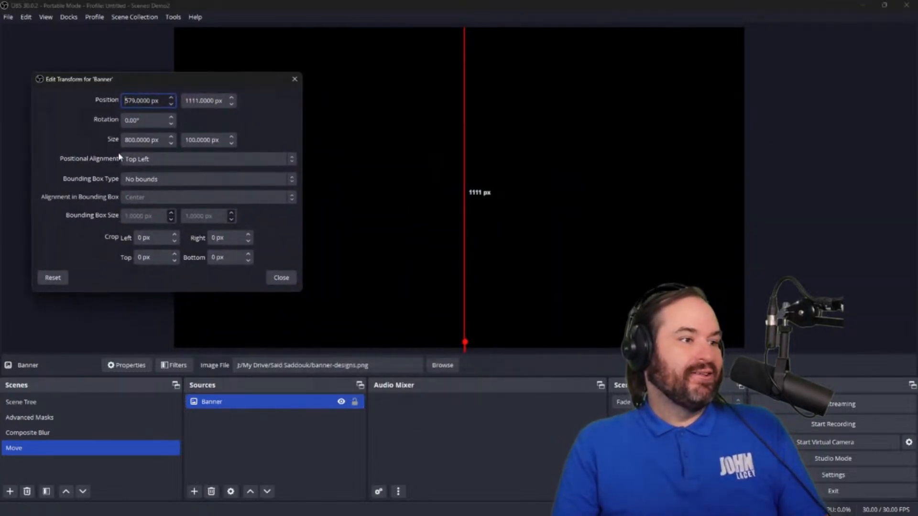
- Try a horizontal position of 250 px for the Banner source and undo it
key(shift+Right)
key(shift+Right)
key(shift+Right)
key(shift+Right)
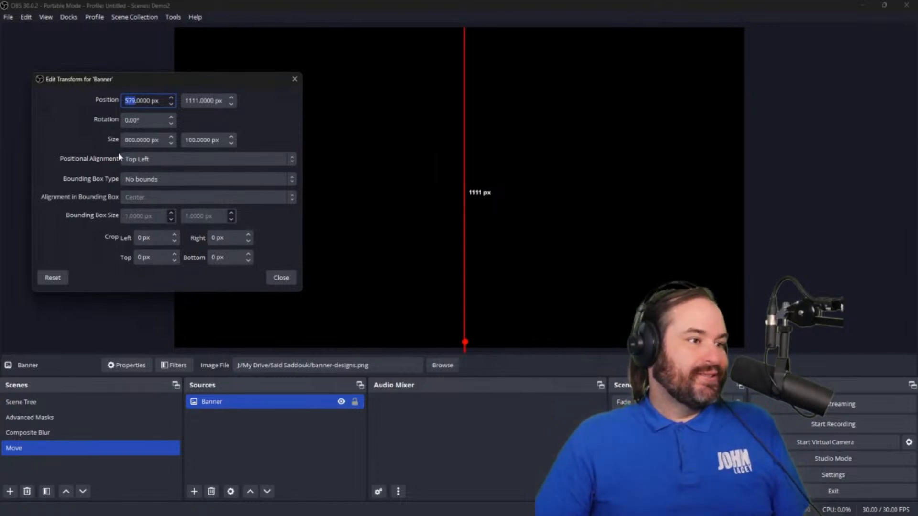
text(250)
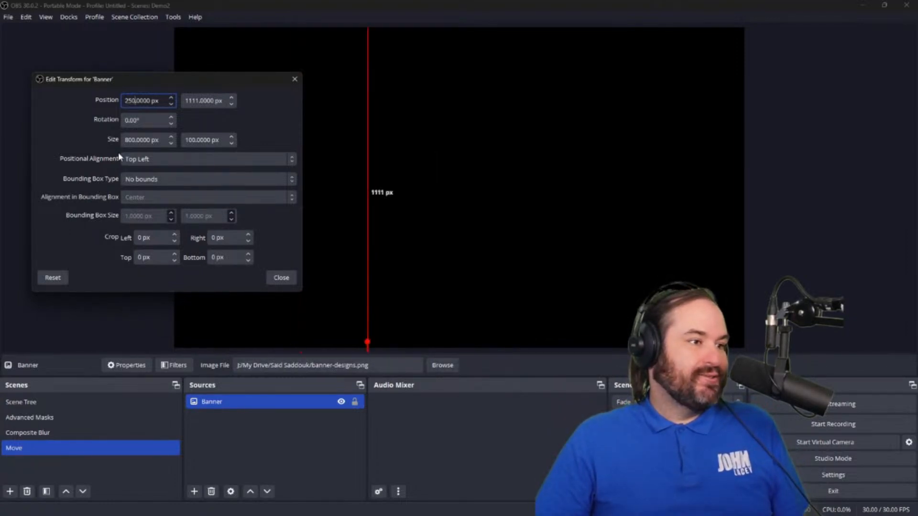
key(ctrl+z)
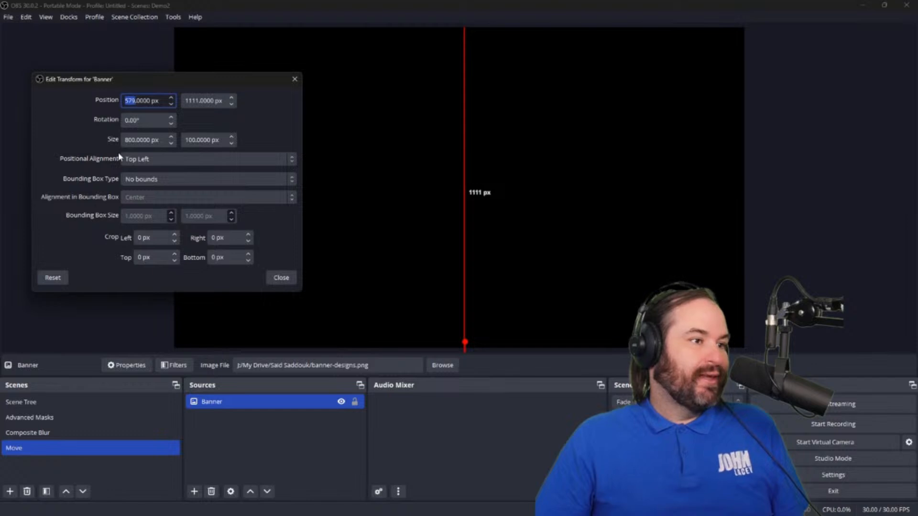
- Set the Banner source's vertical position to 800 px and close its transform settings
key(Tab)
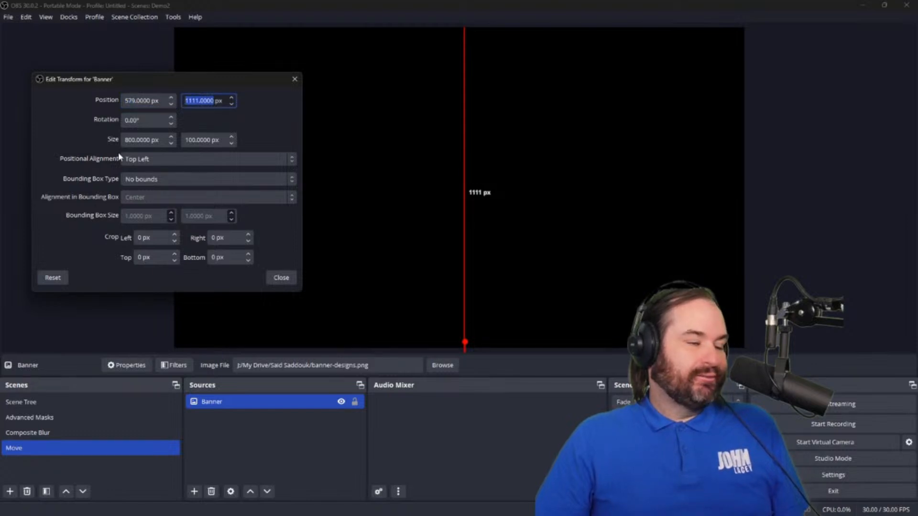
text(800)
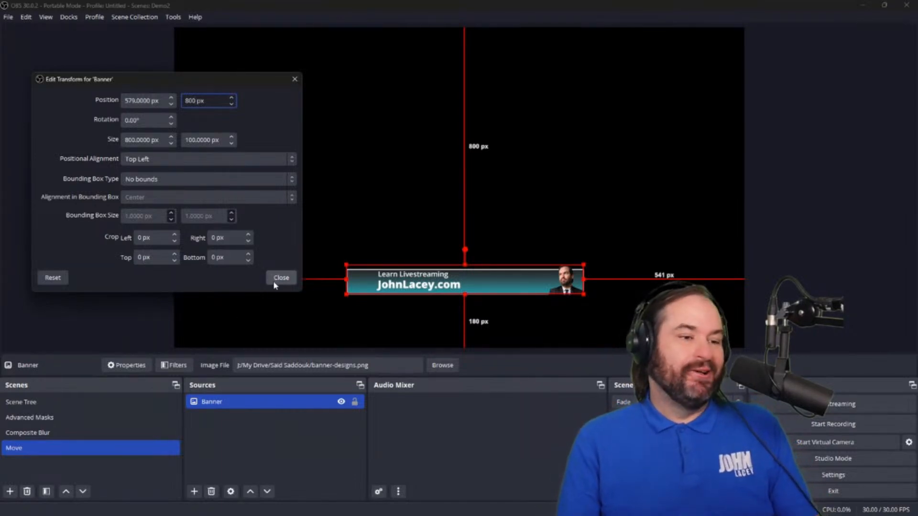
click(287, 281)
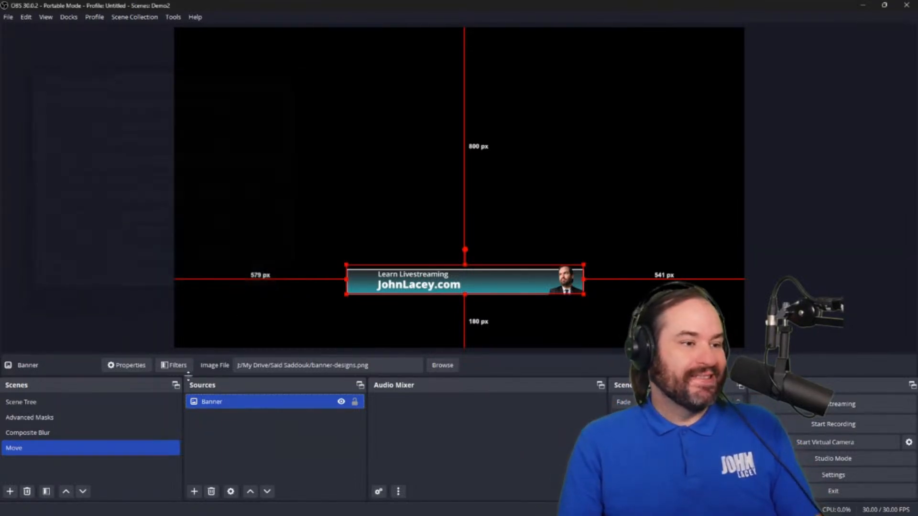
- Reopen the Move scene's filters and capture the banner's current transform in the Banner 02 filter
right_click(53, 450)
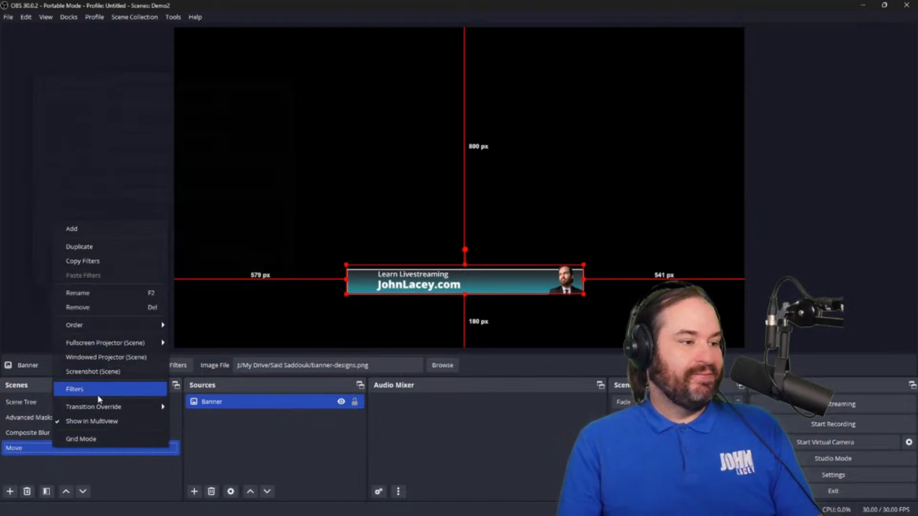
click(75, 389)
click(314, 133)
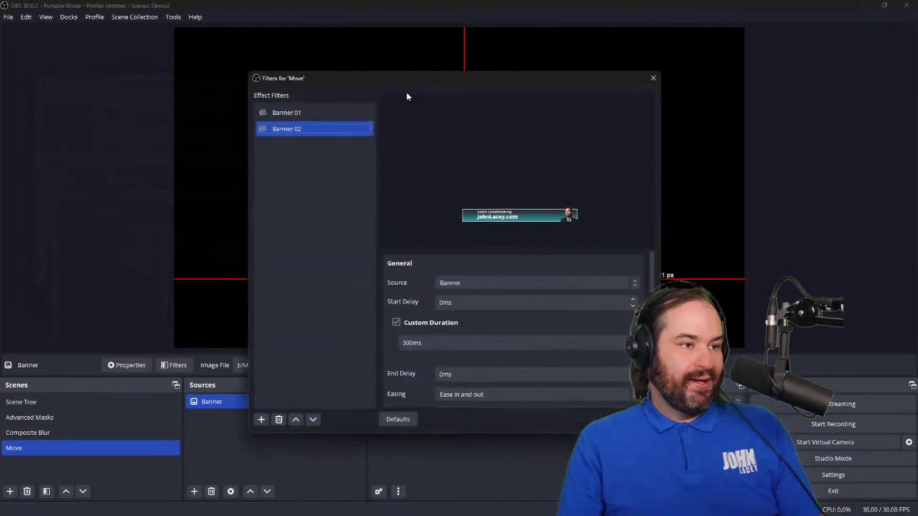
drag(422, 82, 175, 80)
scroll(301, 306, down, 3)
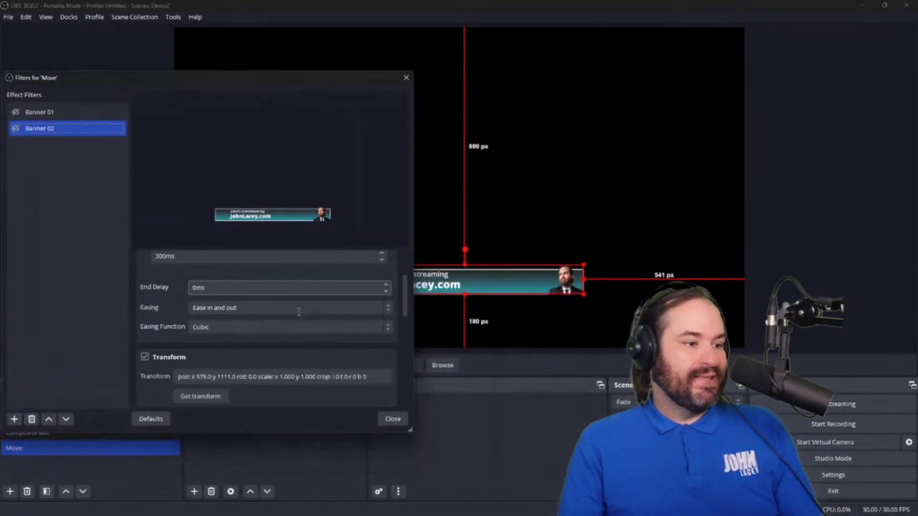
click(197, 396)
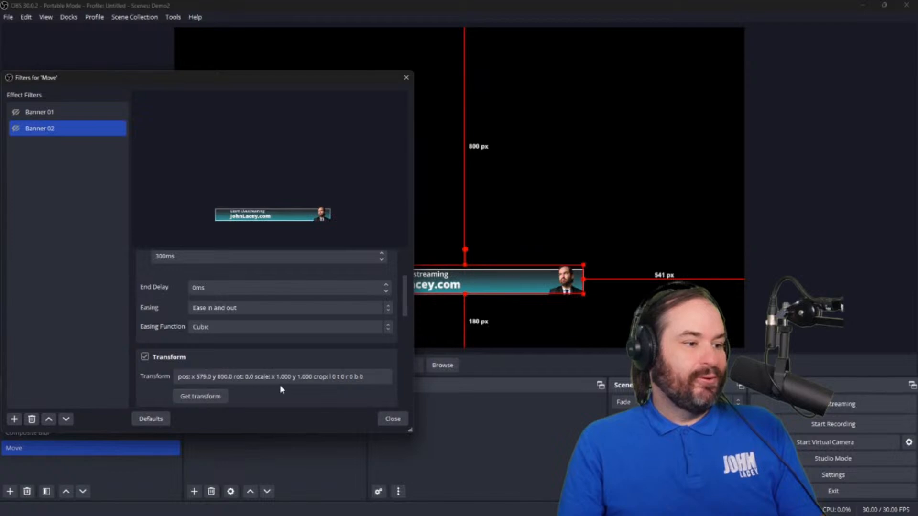
scroll(283, 382, down, 2)
scroll(180, 358, down, 3)
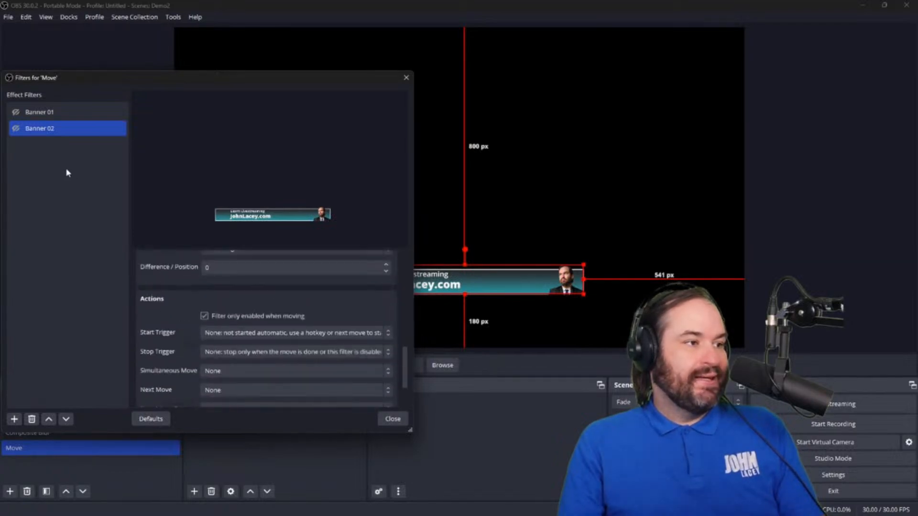
- Move the filters window clear of the banner in the preview and narrow it
drag(141, 83, 679, 82)
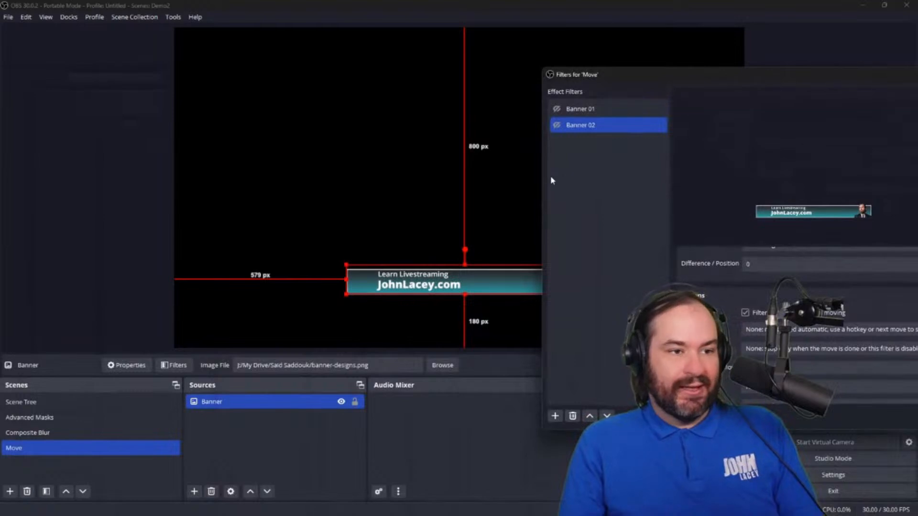
drag(540, 180, 653, 192)
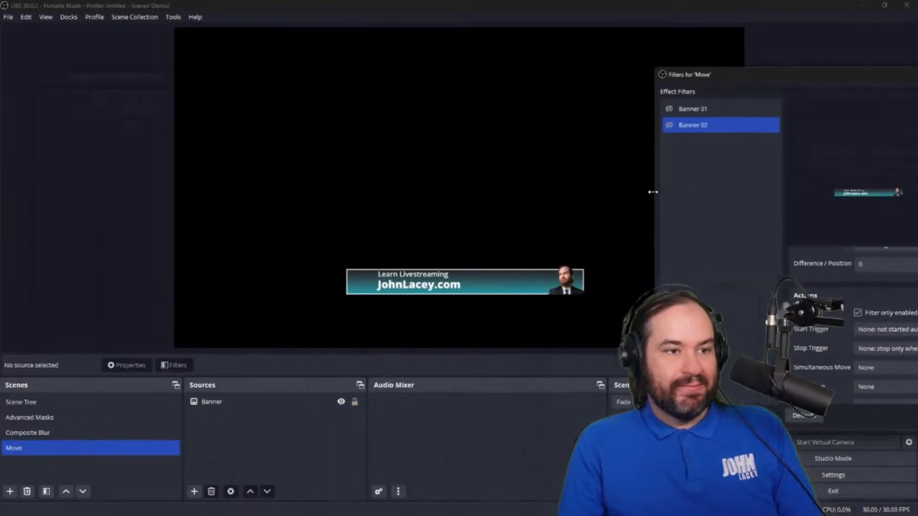
drag(762, 79, 715, 60)
- Select both banner filters, enable Banner 01 to move the banner off-screen, and reduce the selection to Banner 02
shift+click(728, 88)
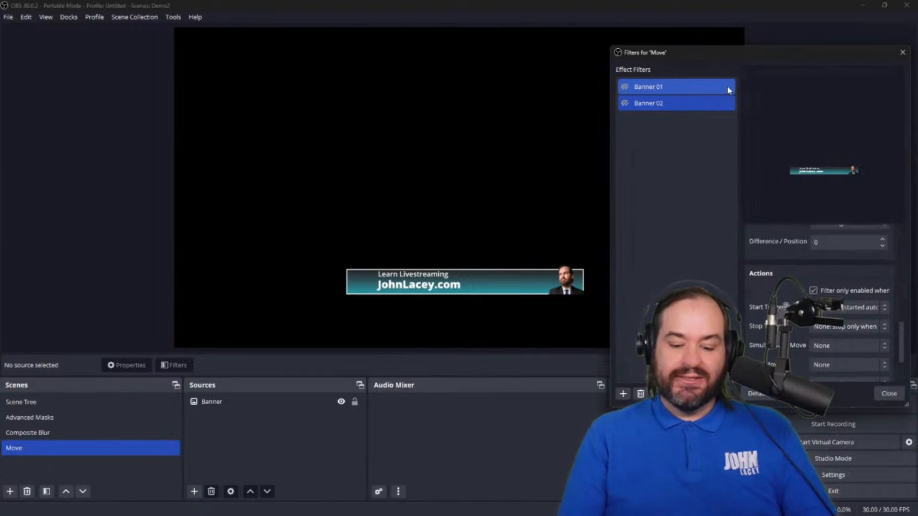
click(624, 87)
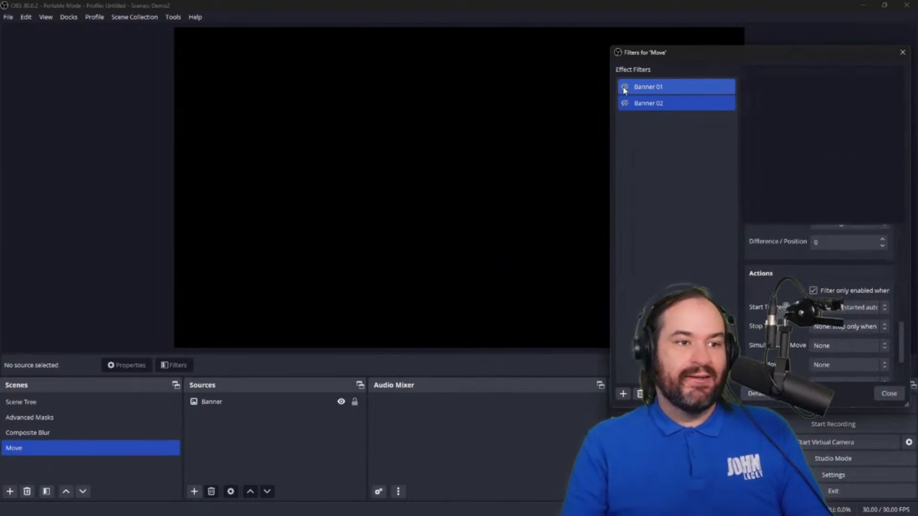
click(669, 103)
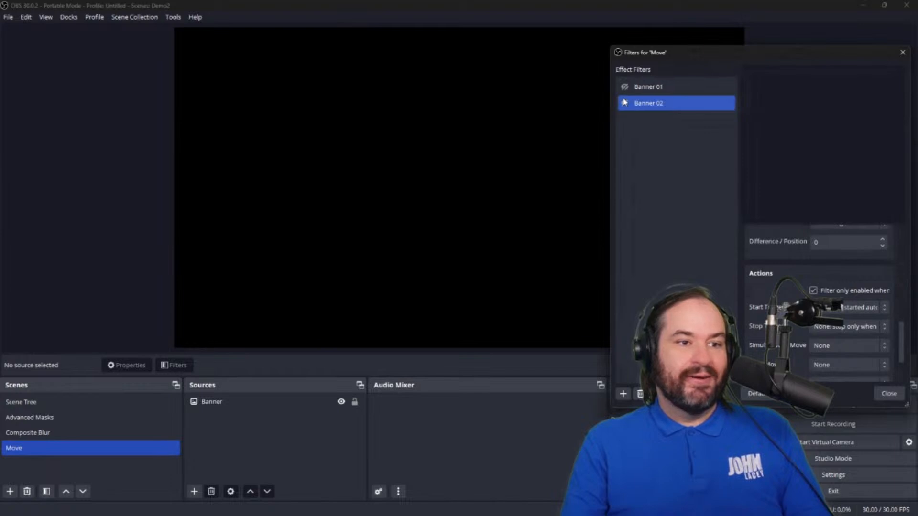
- Set the Banner 01 filter's Next Move to Banner 02 and enable Banner 01 to run the sequence
click(675, 88)
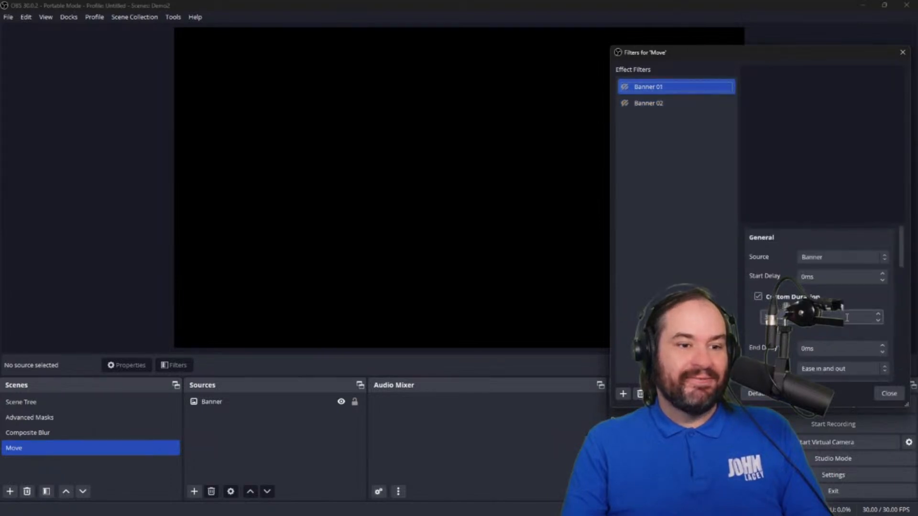
scroll(866, 354, down, 10)
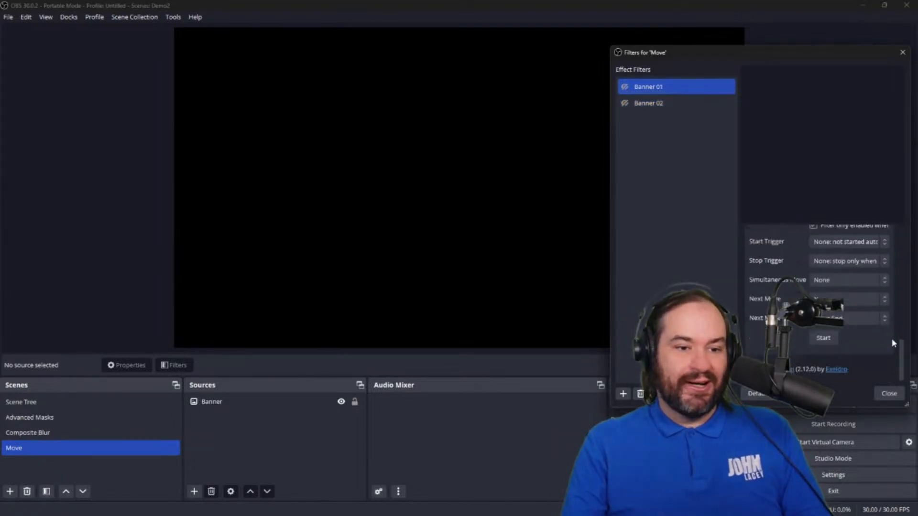
click(851, 305)
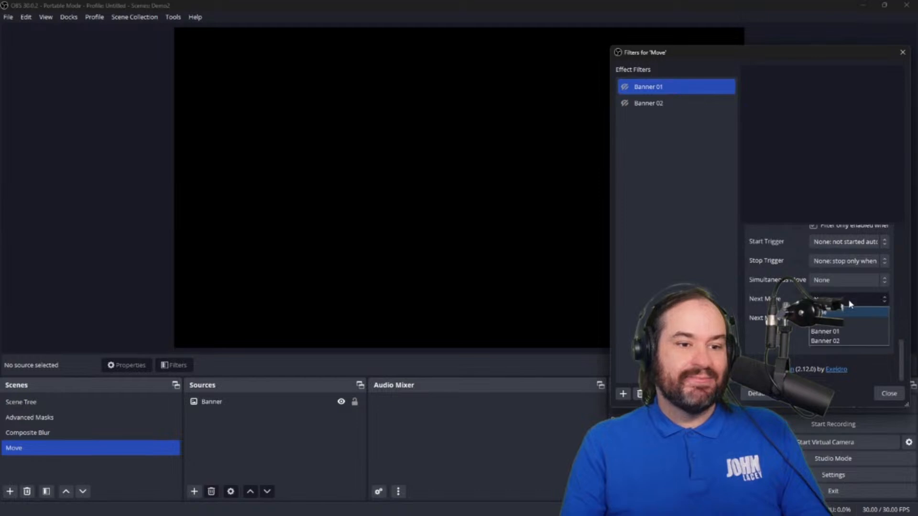
click(850, 340)
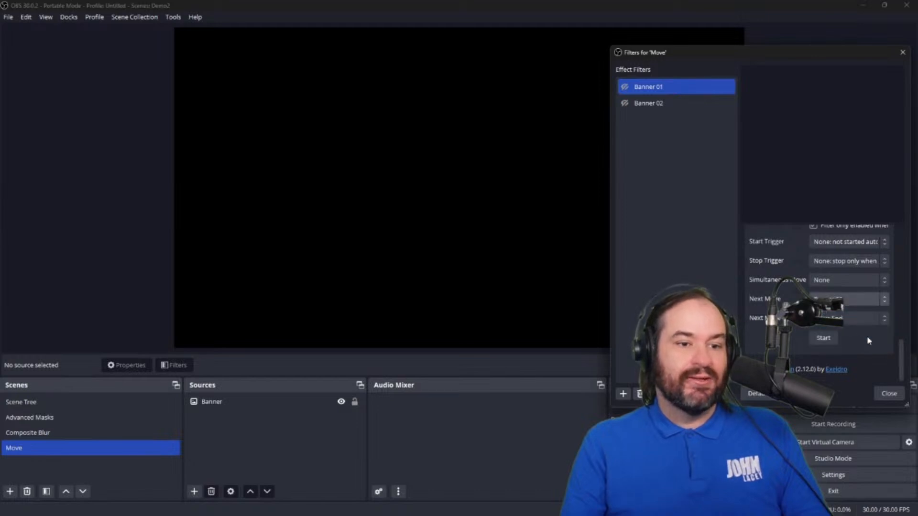
click(623, 88)
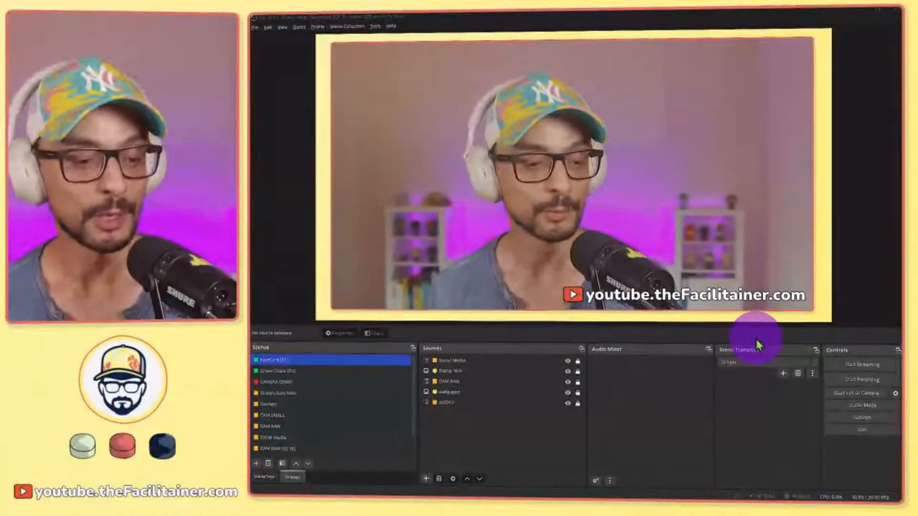
- Switch to the CAMERA DEMO scene, check its CAM RAW source in the preview, and open the scene's filters
click(364, 384)
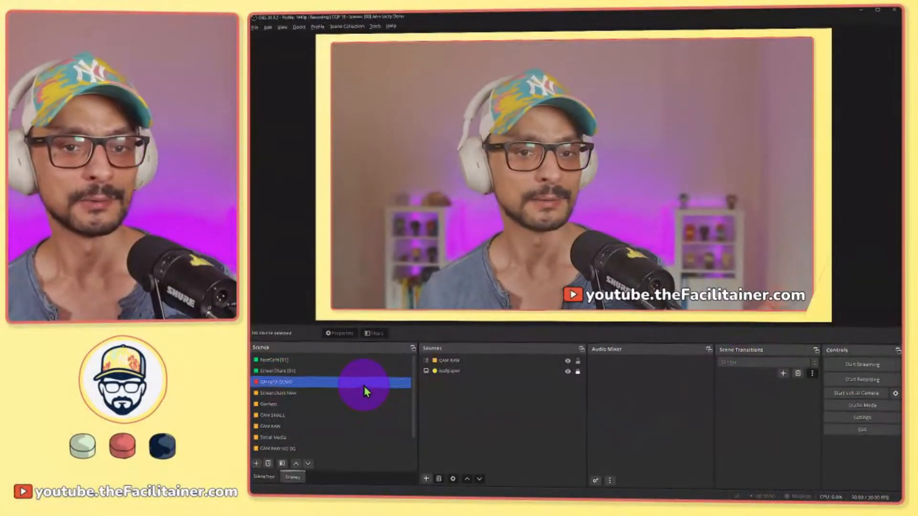
click(607, 272)
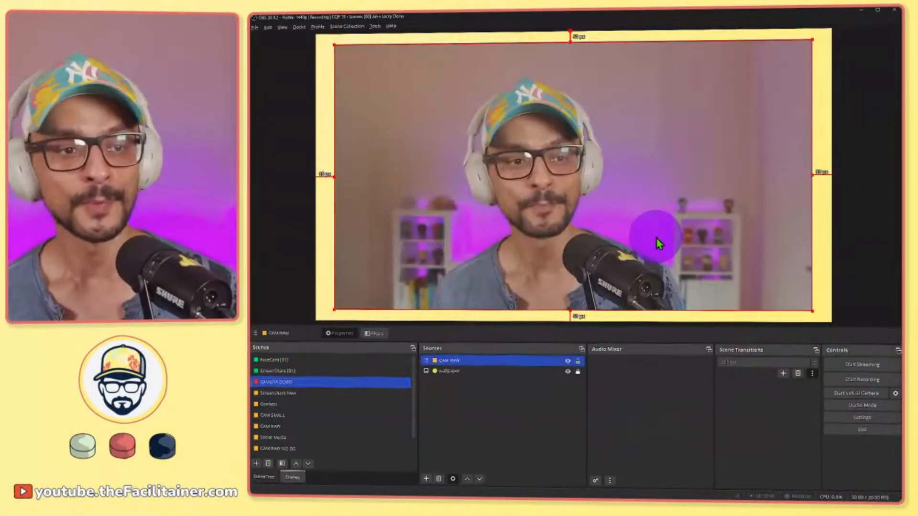
click(824, 303)
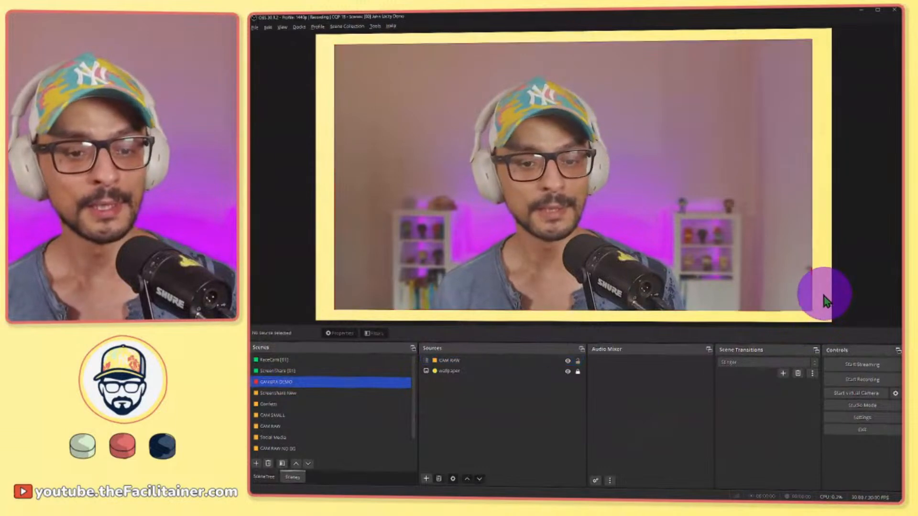
right_click(348, 383)
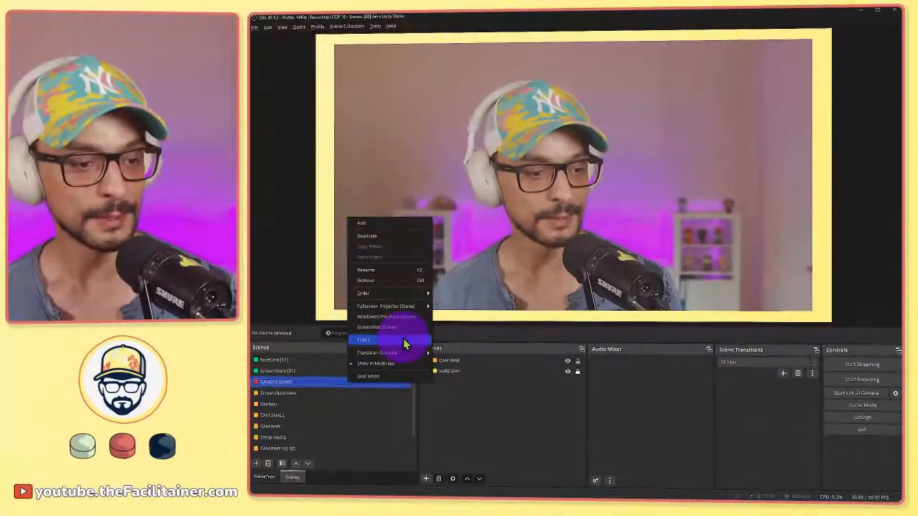
click(404, 341)
- Shrink and reposition the filters window to uncover more of the preview, and select the CAM RAW source
drag(611, 129, 772, 246)
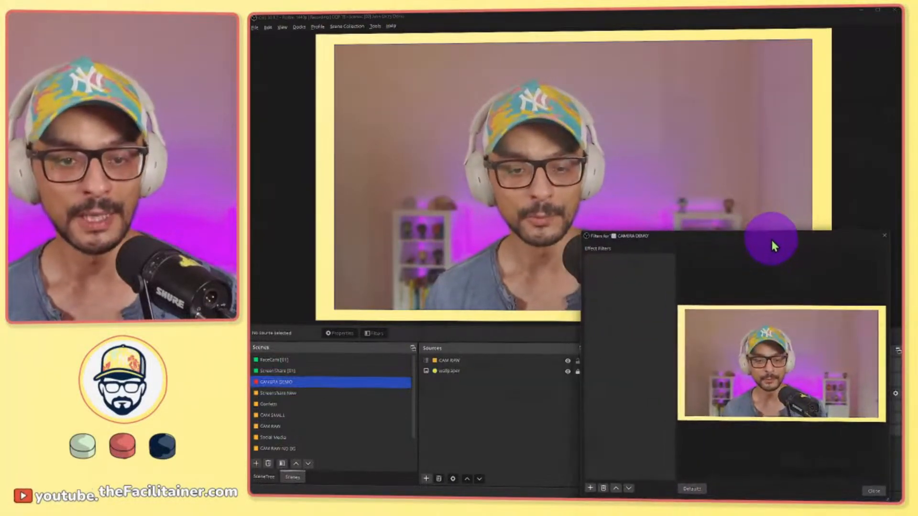
drag(587, 231, 614, 323)
click(695, 211)
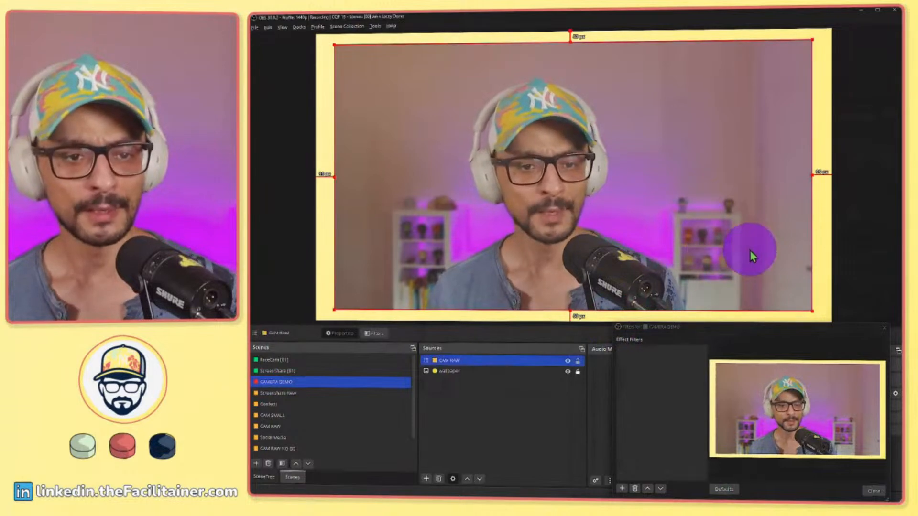
drag(759, 332, 766, 245)
- Add a Move Source filter named BIG to the CAMERA DEMO scene
click(630, 402)
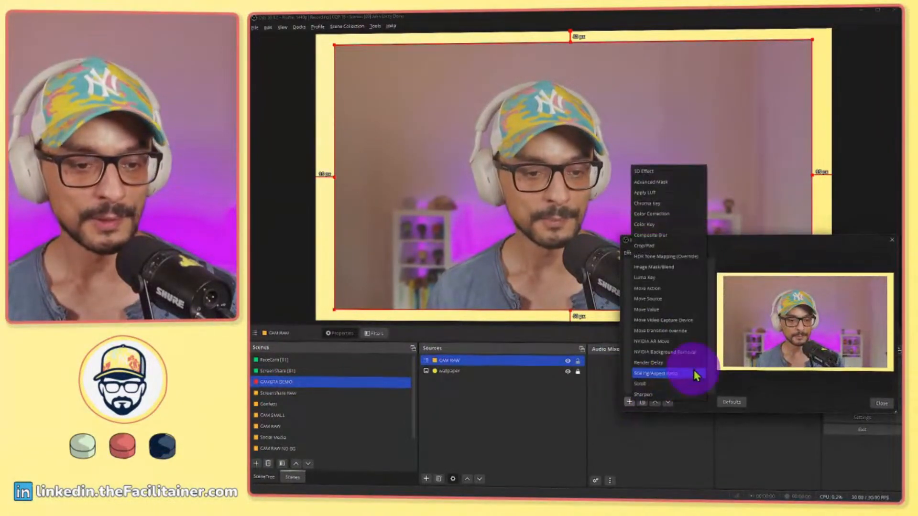
click(673, 300)
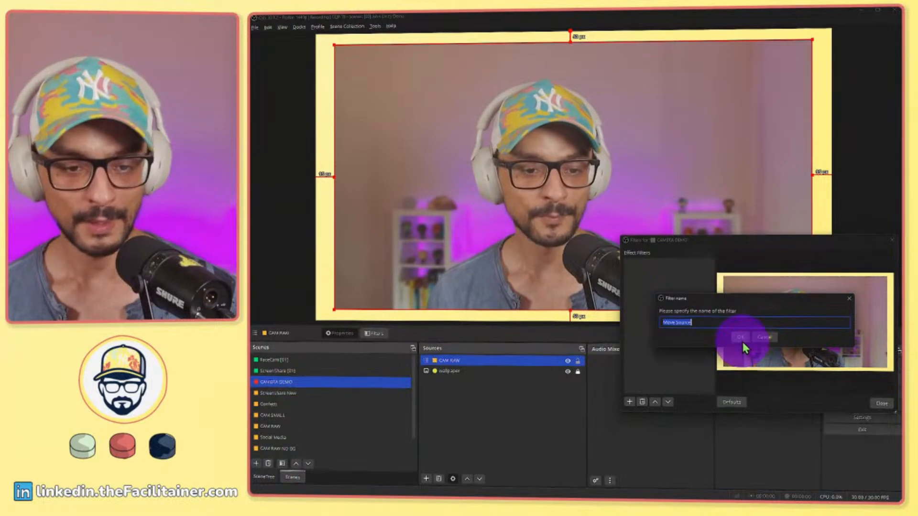
text(BG)
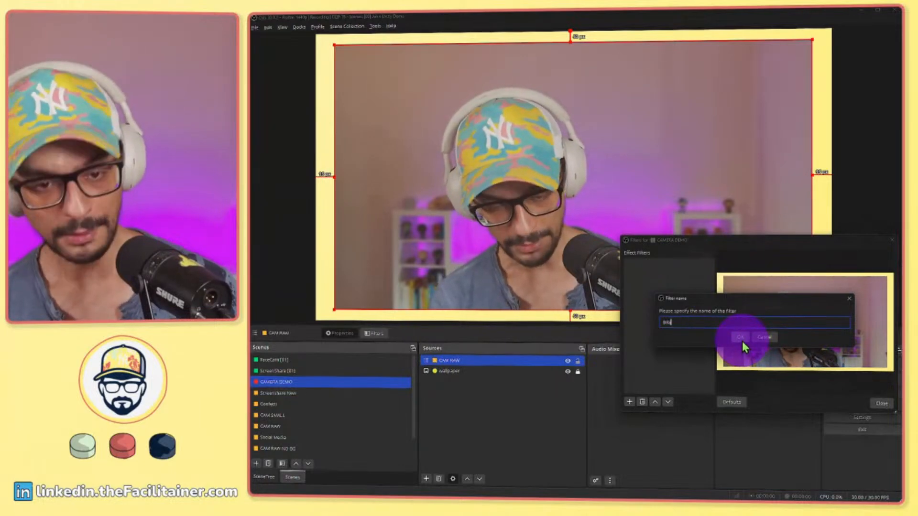
click(740, 338)
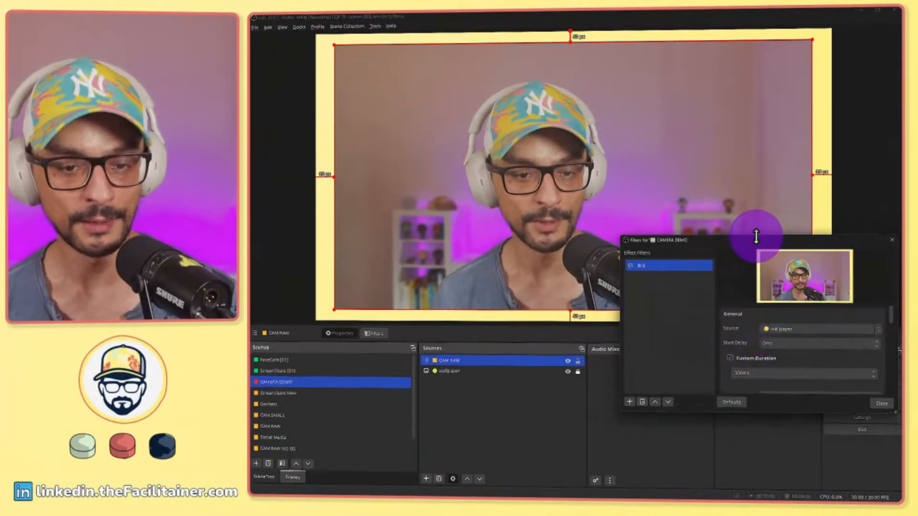
- Enlarge the filters window, set the BIG filter's source to CAM RAW, and capture the camera's current transform
drag(756, 236, 774, 80)
click(807, 196)
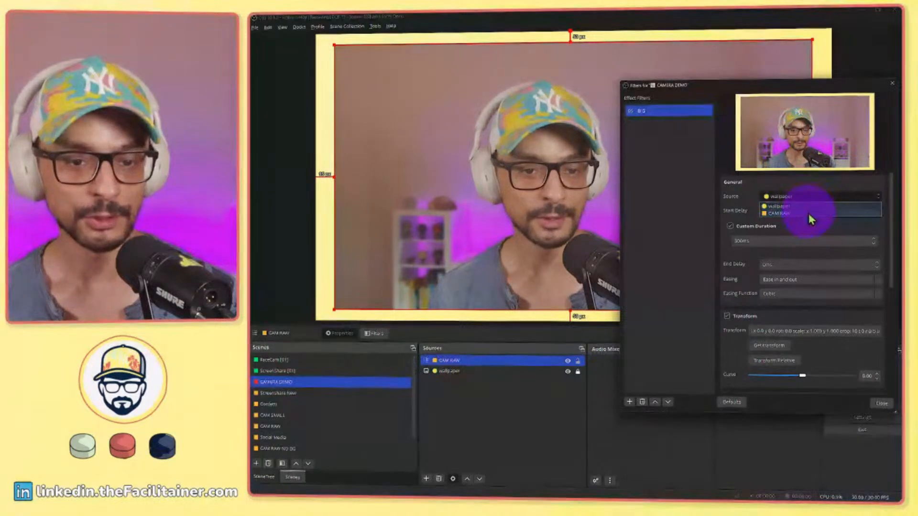
click(807, 214)
click(782, 346)
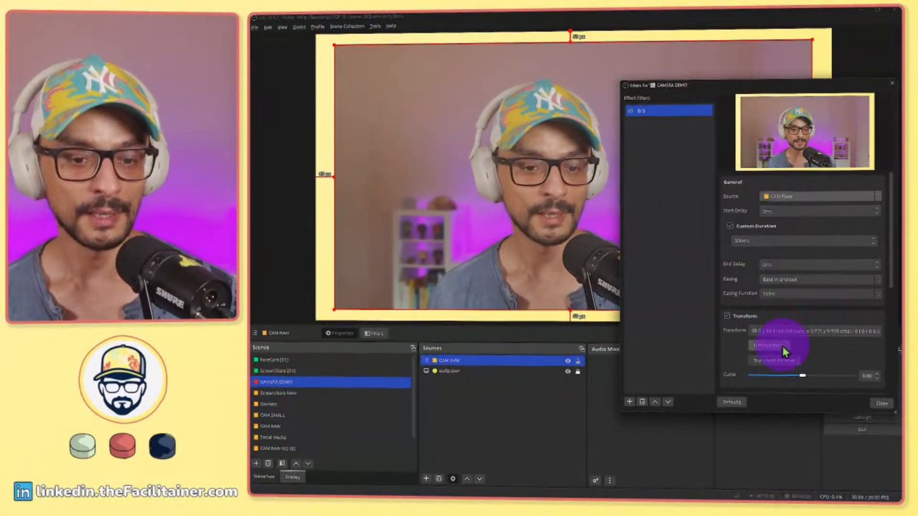
click(639, 114)
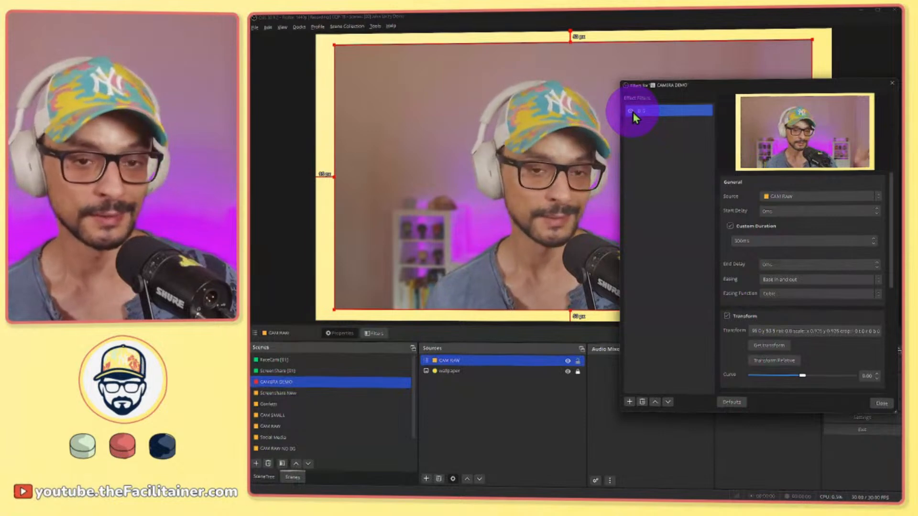
- Duplicate the BIG filter under the name SMALL
drag(758, 86, 725, 159)
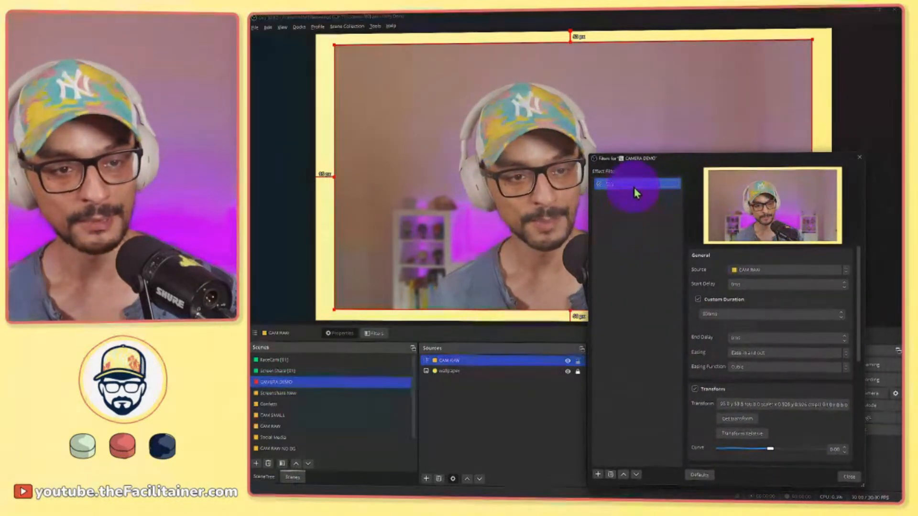
right_click(636, 193)
click(658, 203)
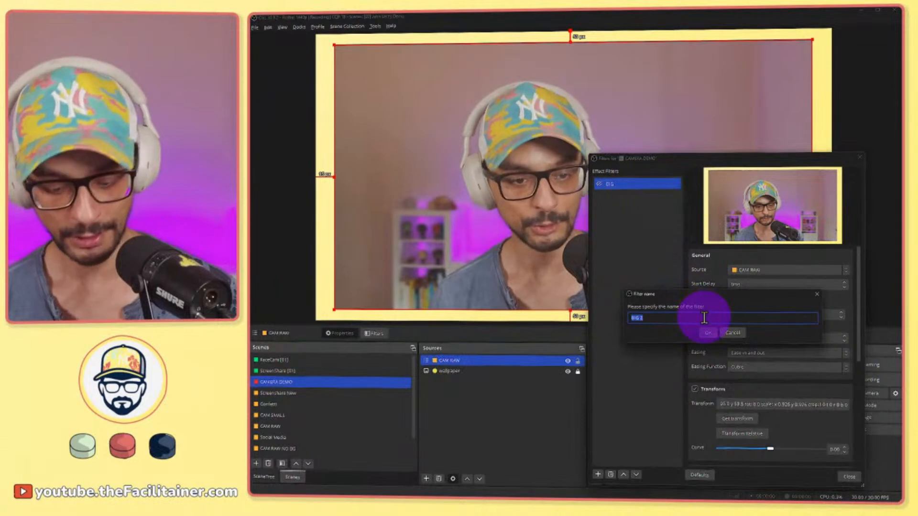
key(BackSpace)
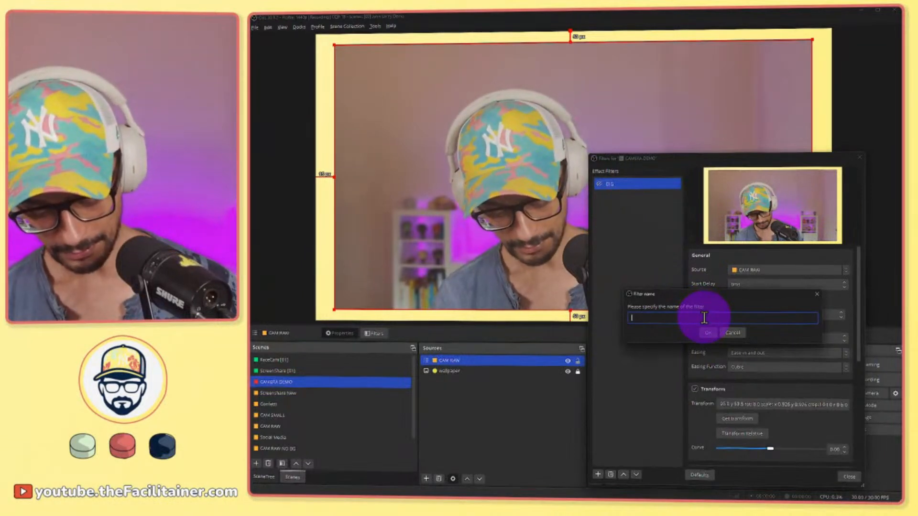
text(SMALL)
key(Return)
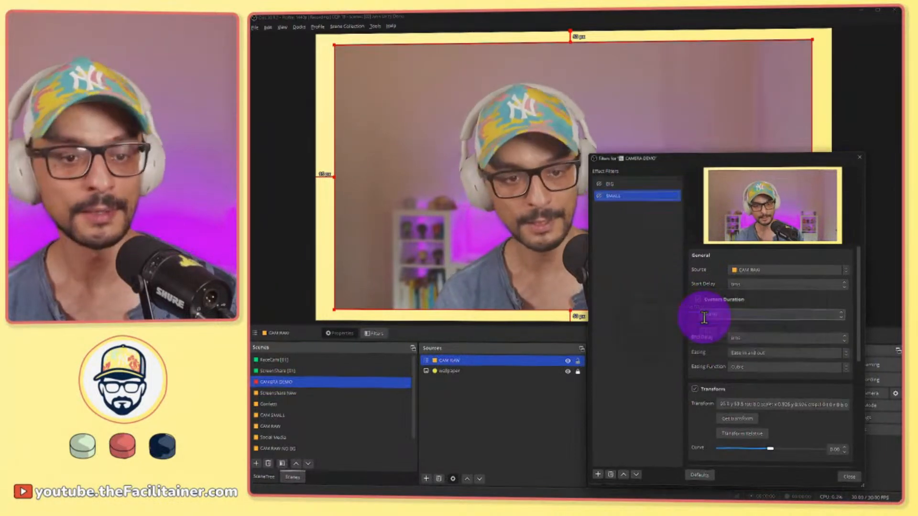
- Shrink CAM RAW to a small frame in the scene's upper-left corner and capture its transform in the SMALL filter
click(665, 100)
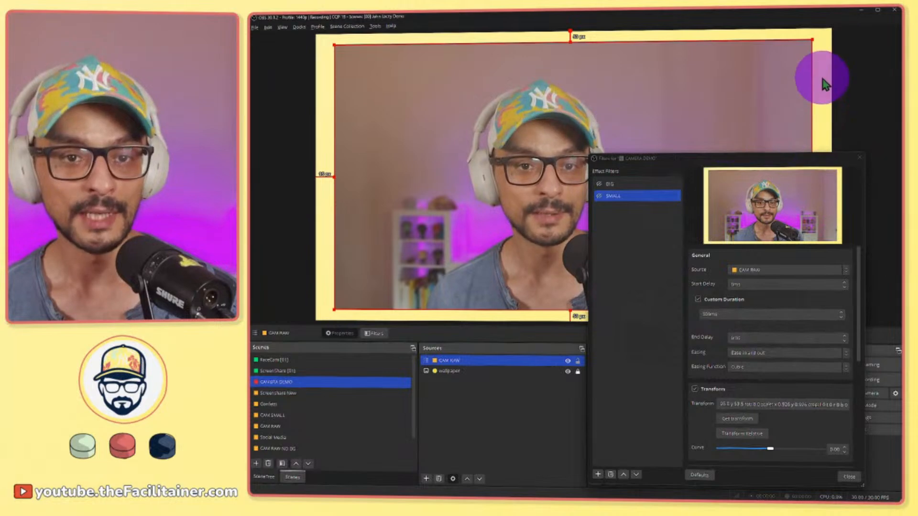
drag(695, 159, 702, 333)
drag(775, 323, 684, 325)
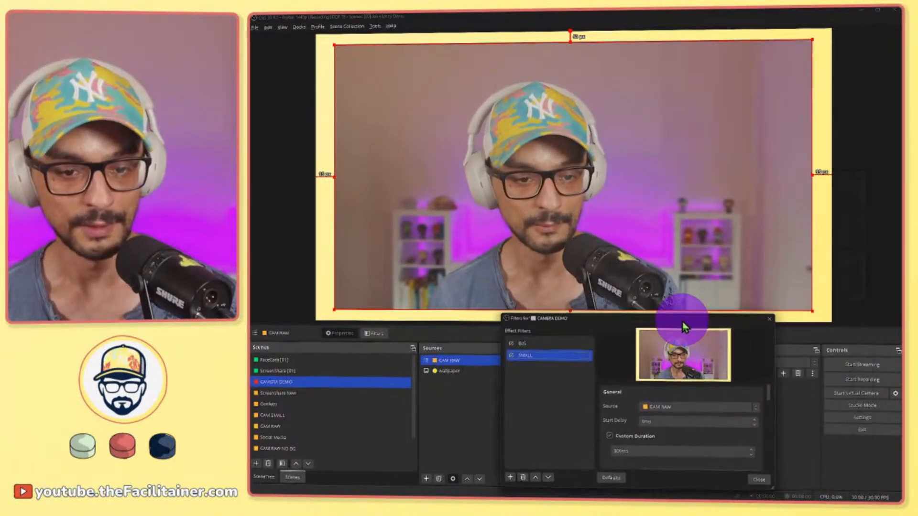
drag(812, 309, 421, 93)
drag(621, 316, 690, 103)
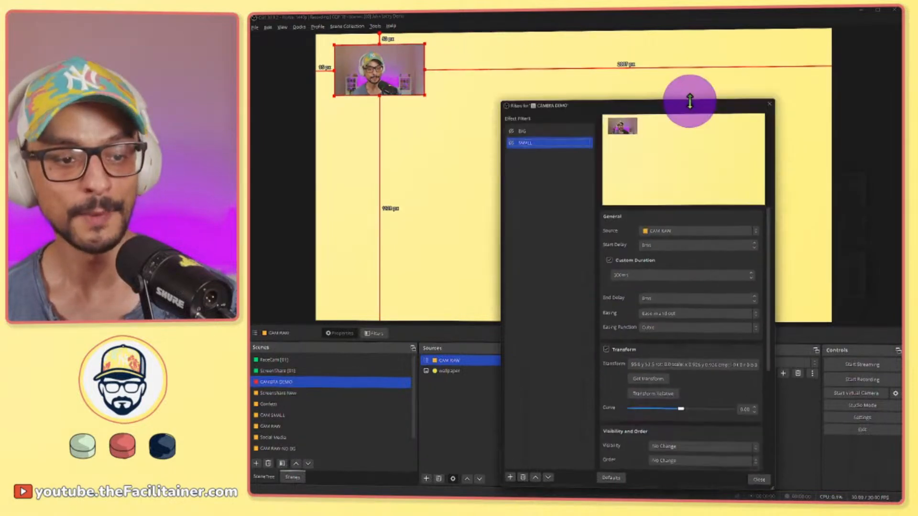
click(655, 383)
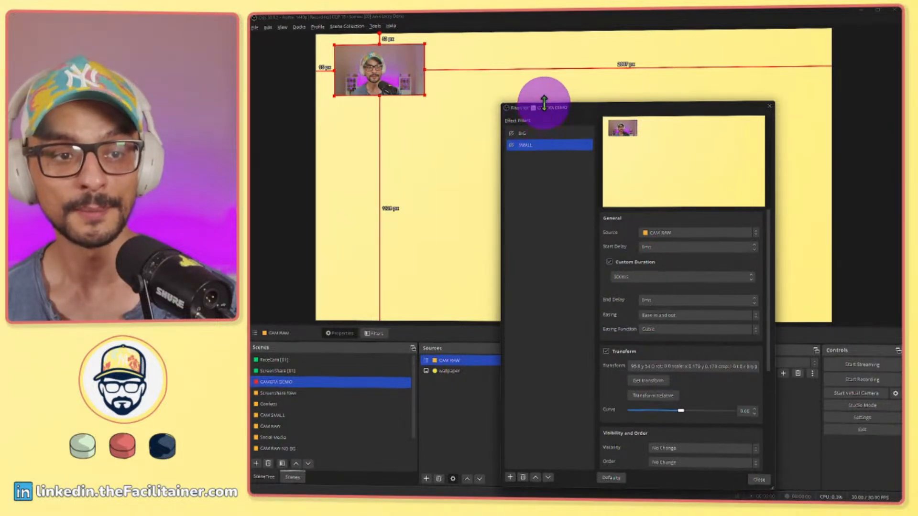
- Shorten the filters window, select both filters, and trigger BIG and SMALL in turn to test the camera size change
drag(543, 102, 555, 326)
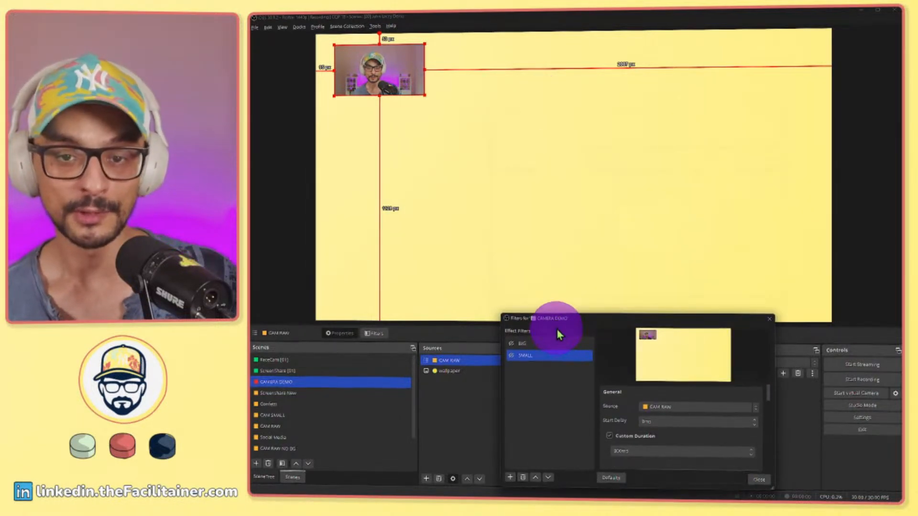
ctrl+click(541, 343)
ctrl+click(510, 340)
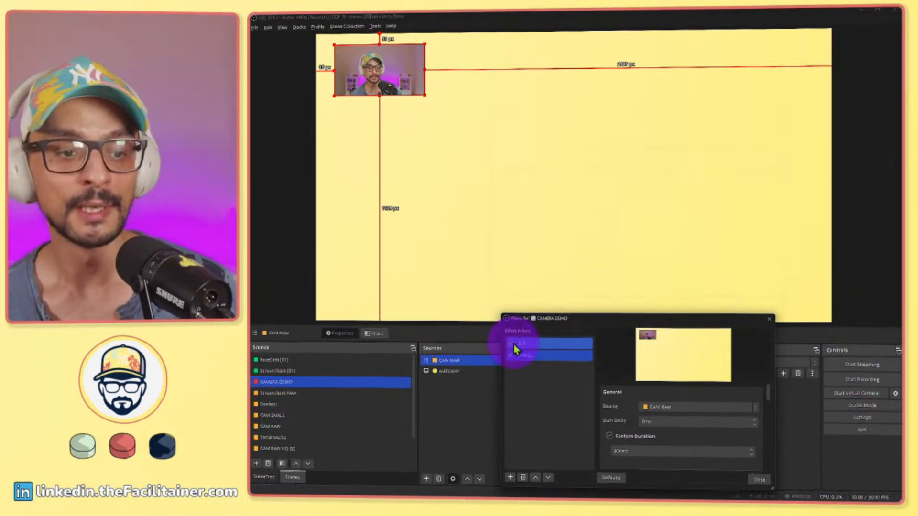
click(514, 355)
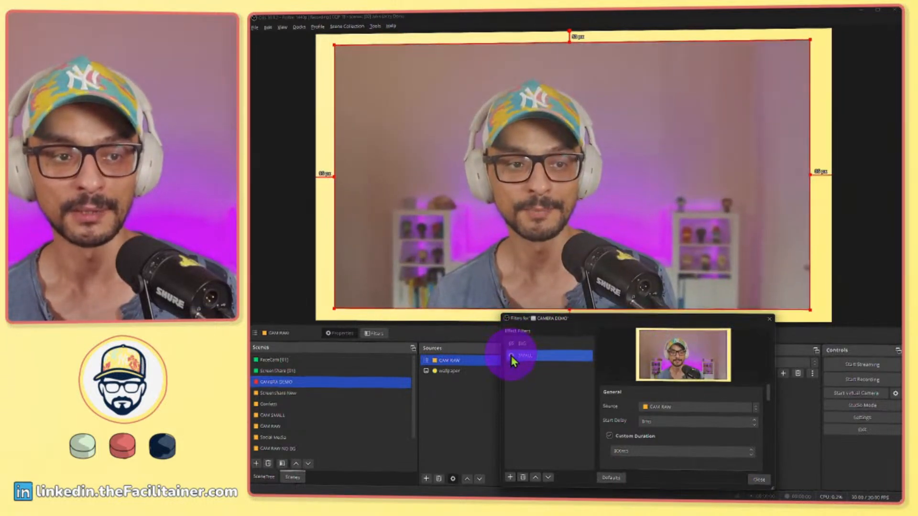
ctrl+click(512, 346)
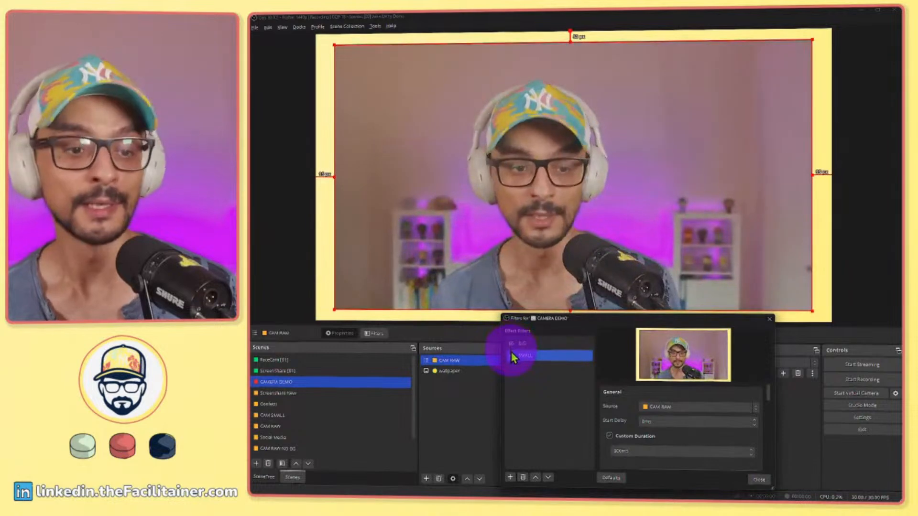
click(509, 357)
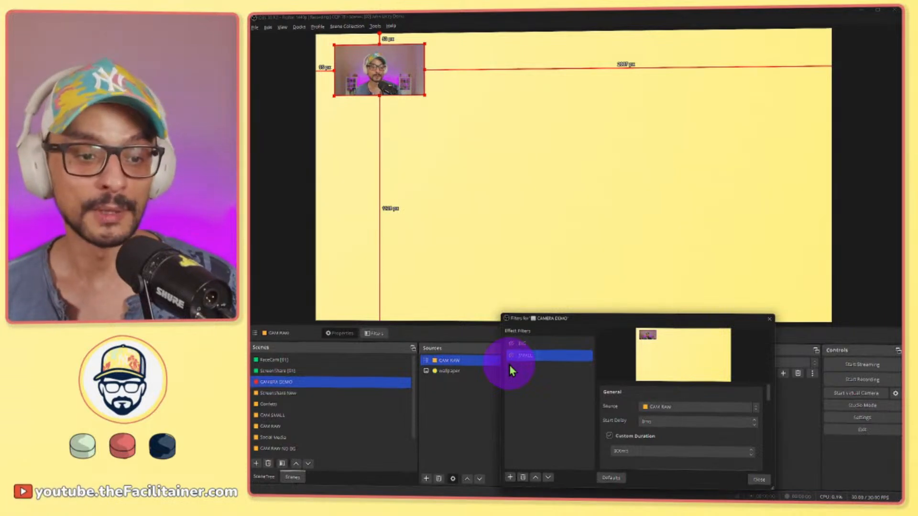
- Move the filters window away from the small camera frame and make it taller
drag(571, 324, 594, 265)
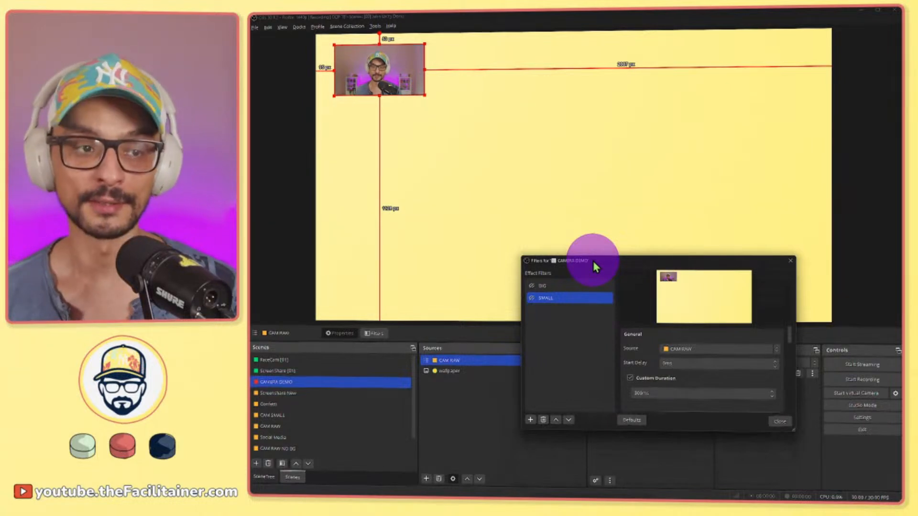
drag(597, 265, 624, 258)
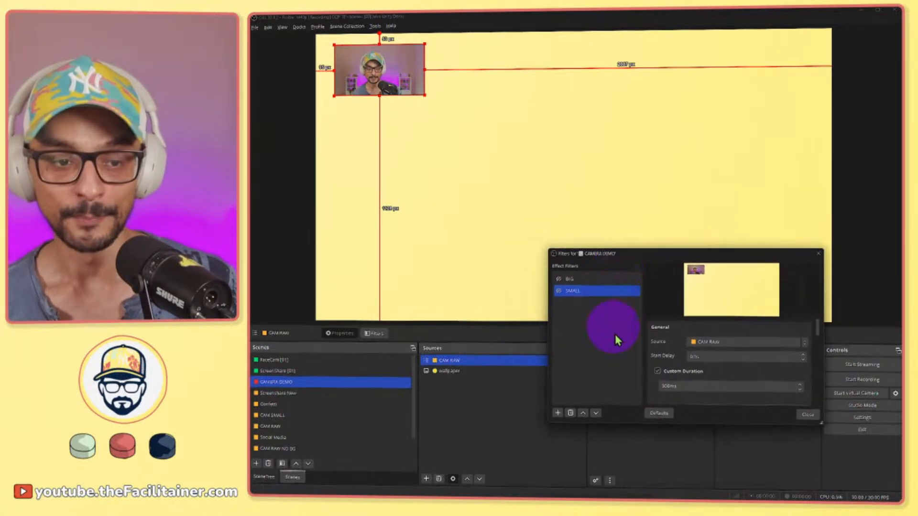
drag(631, 433, 635, 475)
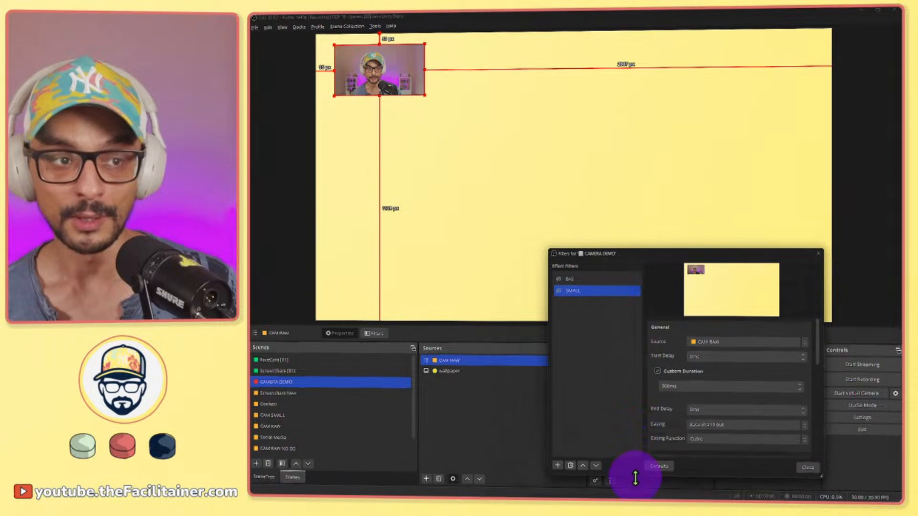
- Duplicate the SMALL filter as MEDIUM and place it between BIG and SMALL in the filter order
click(583, 300)
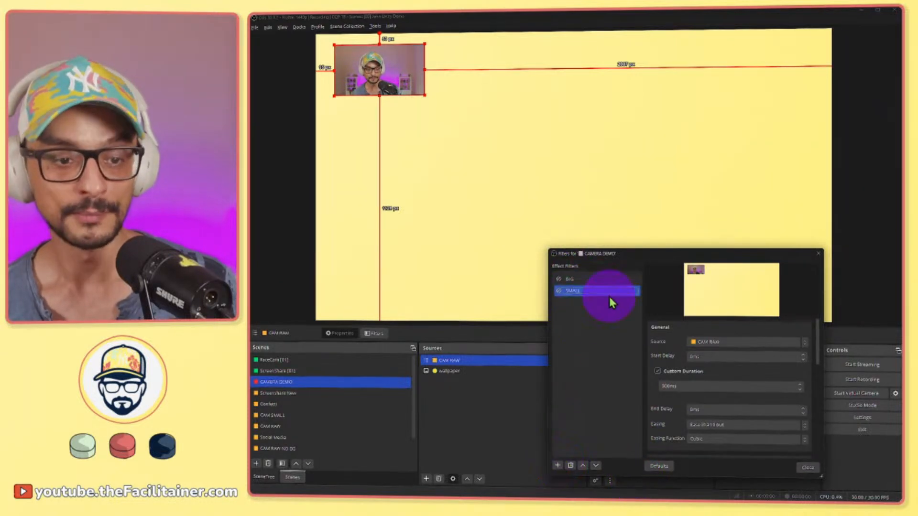
right_click(603, 295)
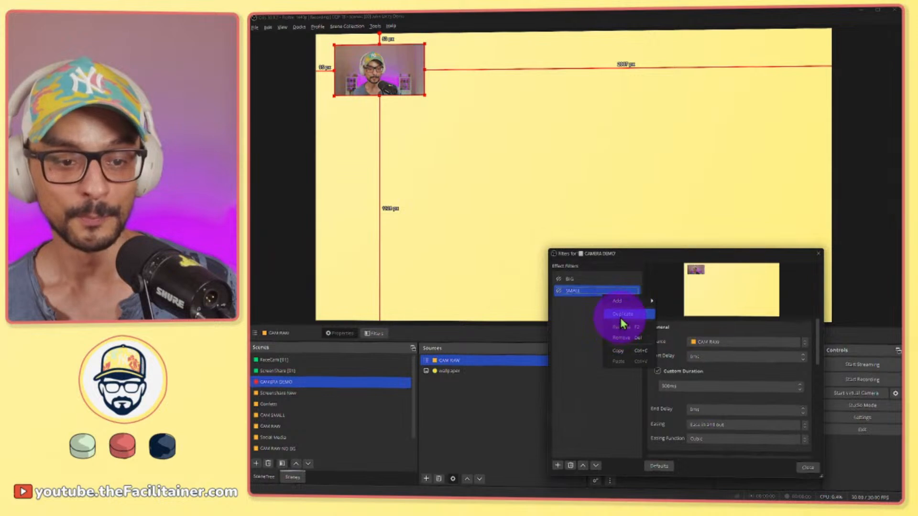
click(621, 318)
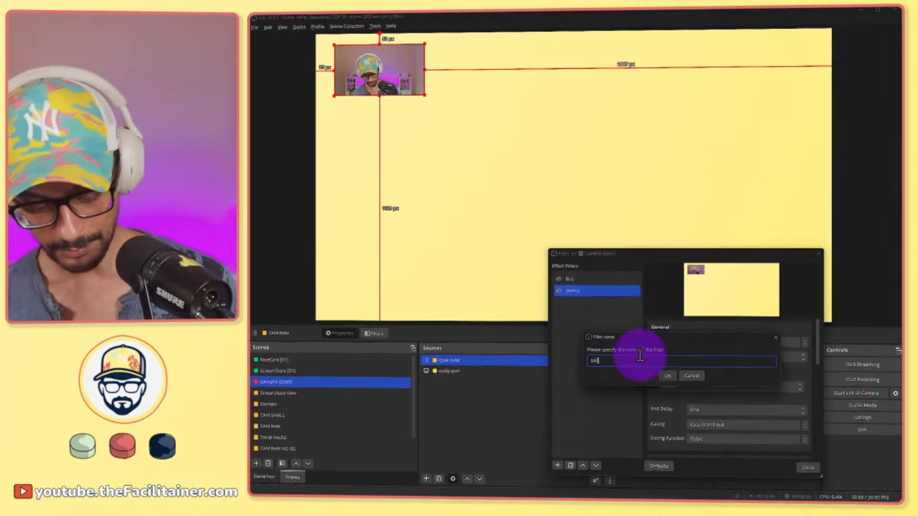
text(MEDIUM)
key(Return)
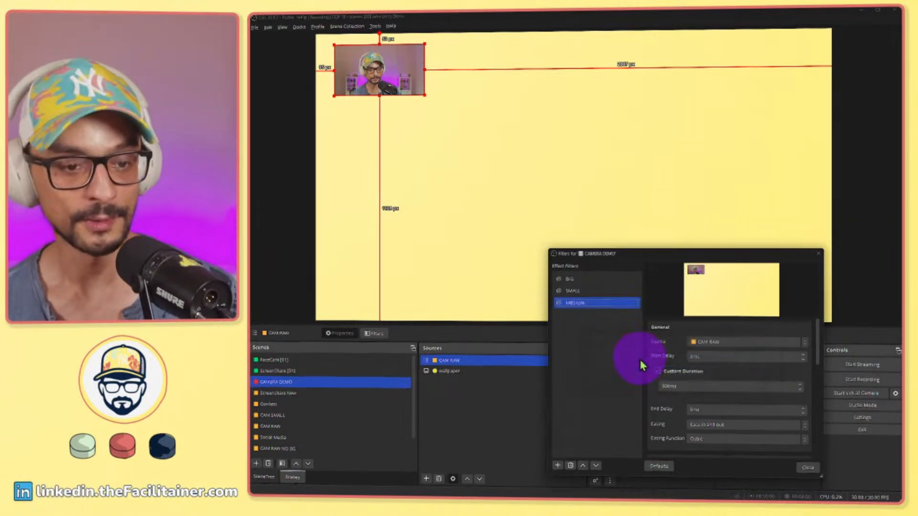
click(581, 466)
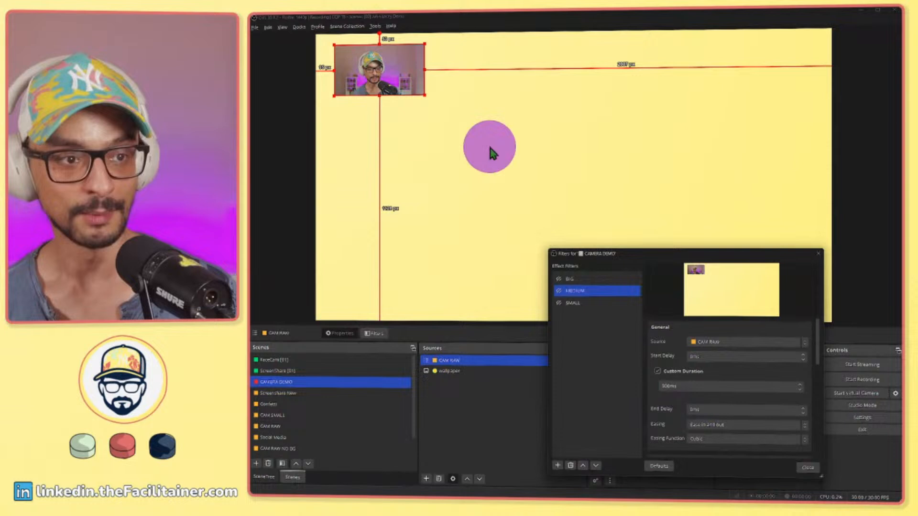
- Enlarge CAM RAW to a medium frame anchored at the scene's upper-left corner and capture its transform in the MEDIUM filter
click(423, 97)
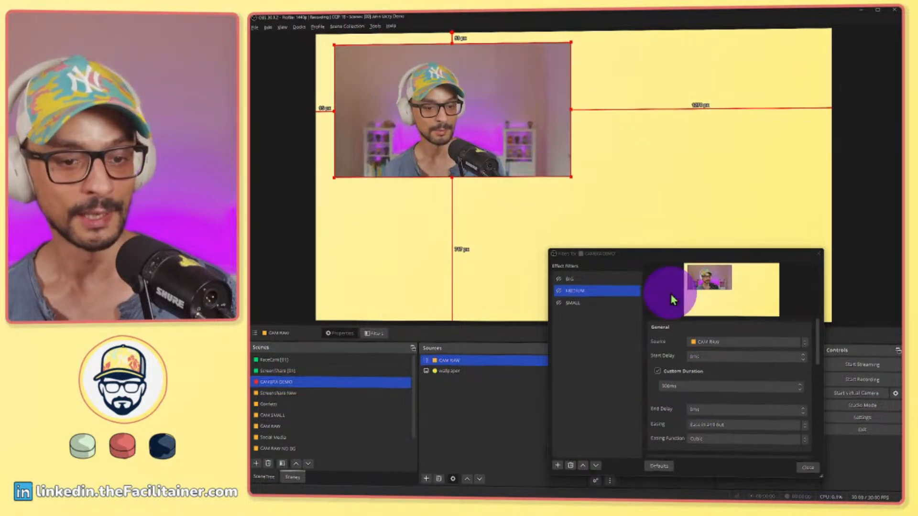
drag(689, 254, 708, 117)
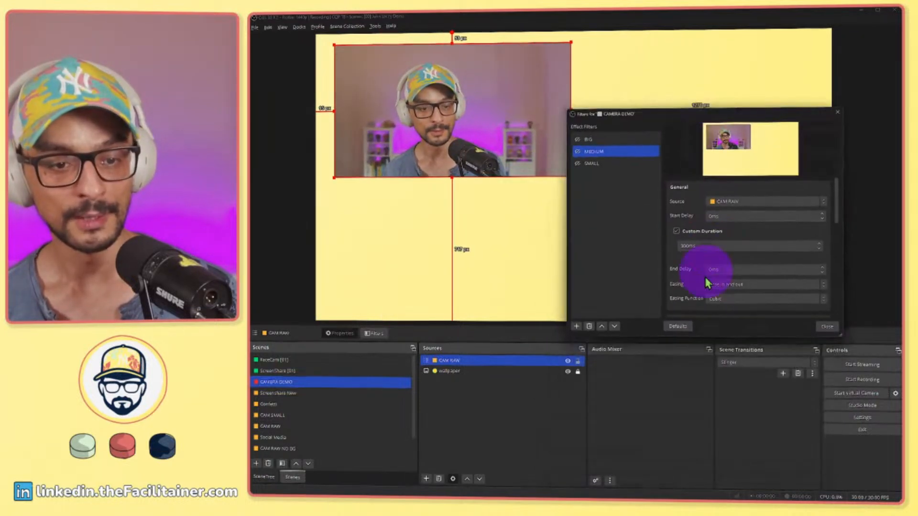
drag(696, 335, 702, 441)
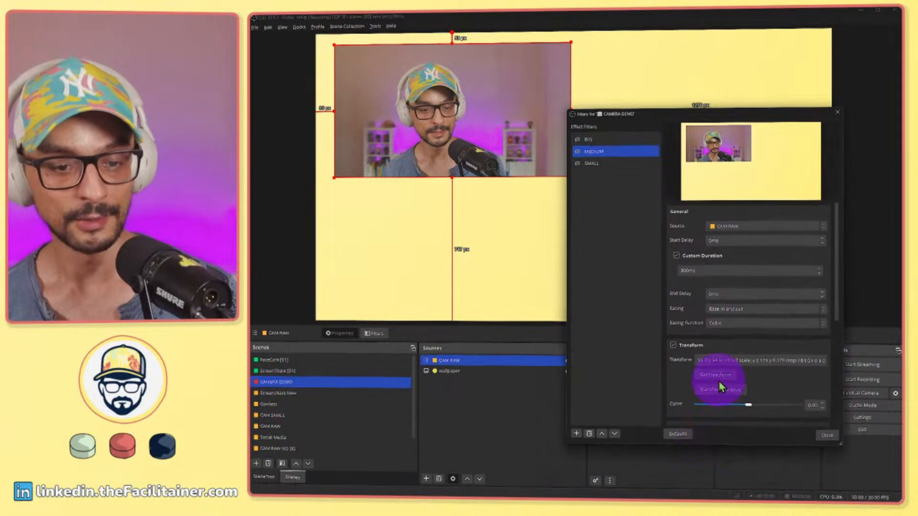
click(718, 376)
- Move the filters window clear of the camera frame and trigger SMALL, MEDIUM and BIG to test the three camera sizes
drag(717, 112, 763, 48)
click(625, 100)
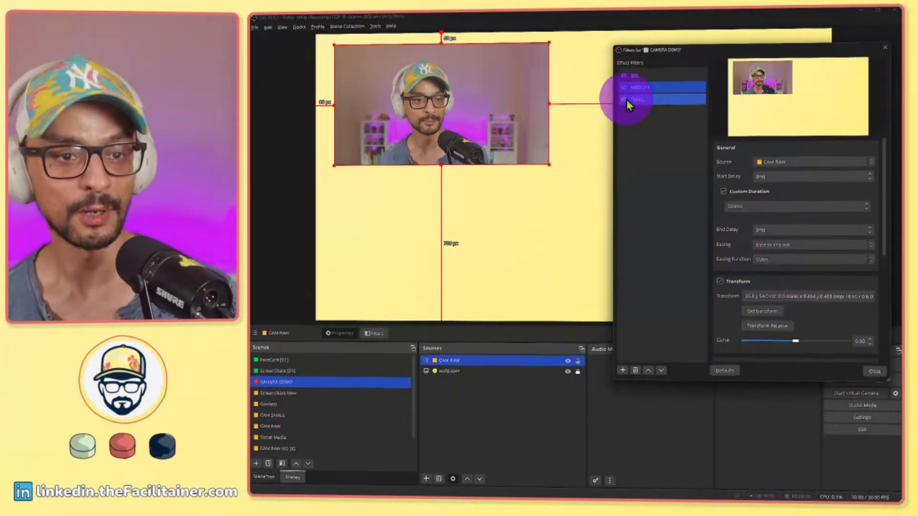
click(621, 88)
click(623, 78)
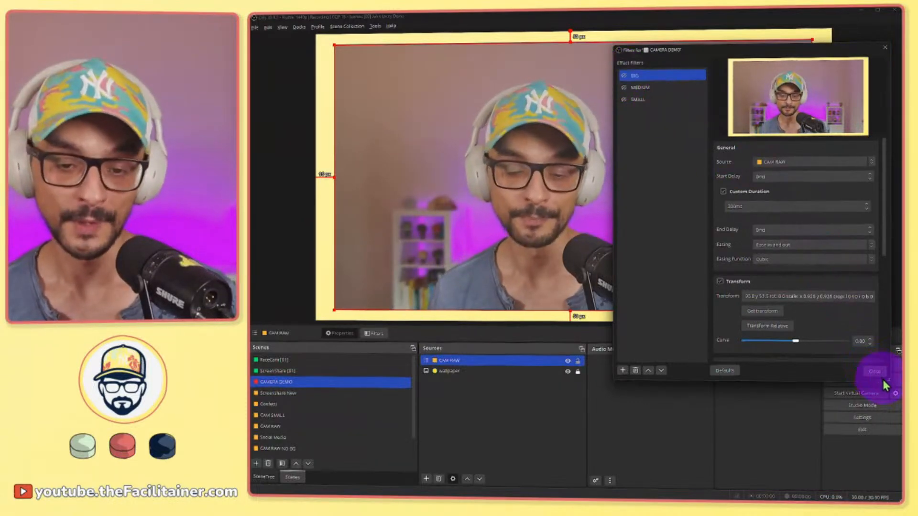
- Shrink CAM RAW to a small frame in the scene's upper-left corner and capture its transform in the BIG filter
drag(816, 381, 819, 443)
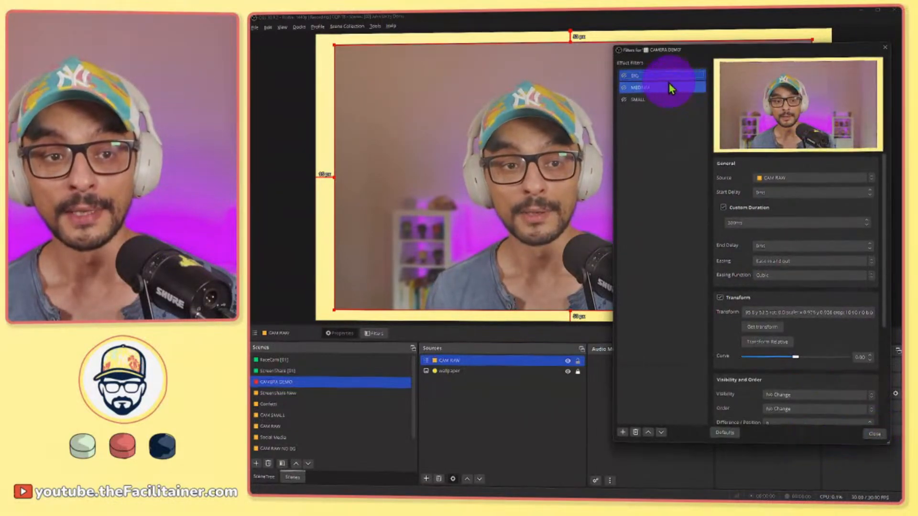
click(658, 98)
drag(696, 46, 715, 308)
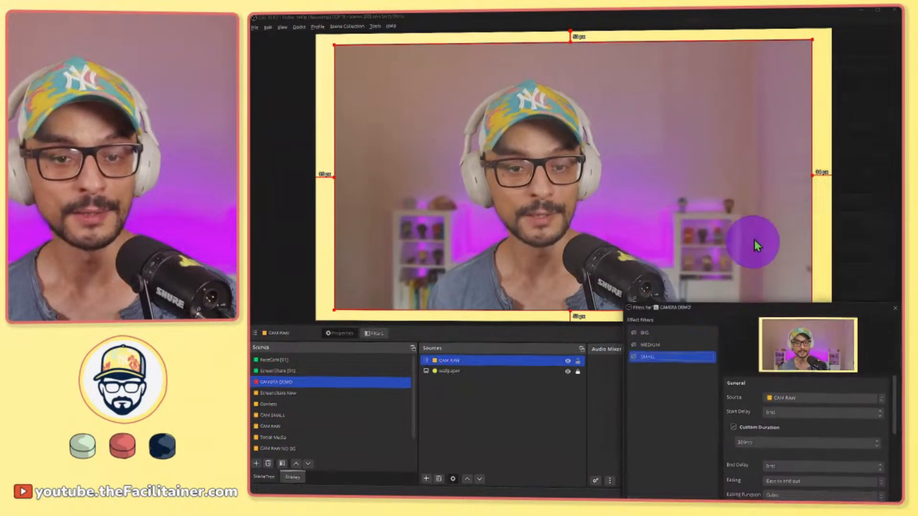
drag(813, 176, 428, 95)
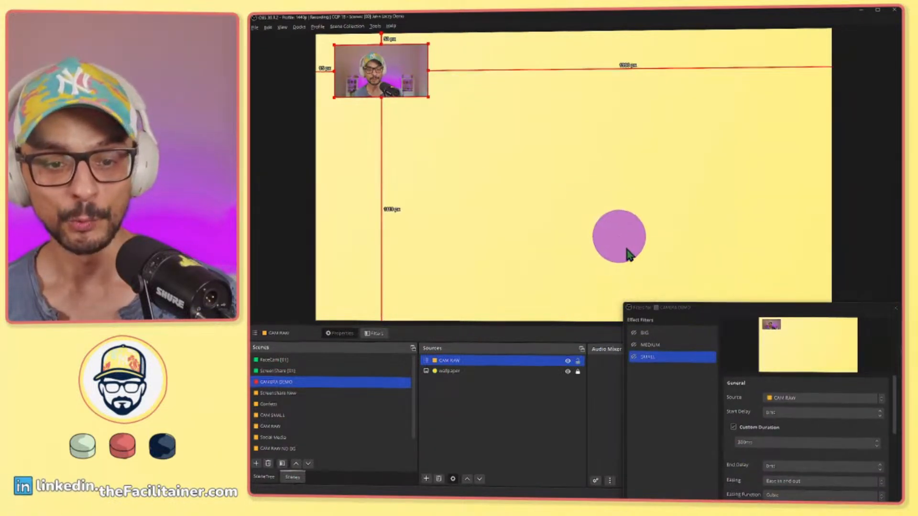
drag(693, 311, 679, 154)
click(638, 176)
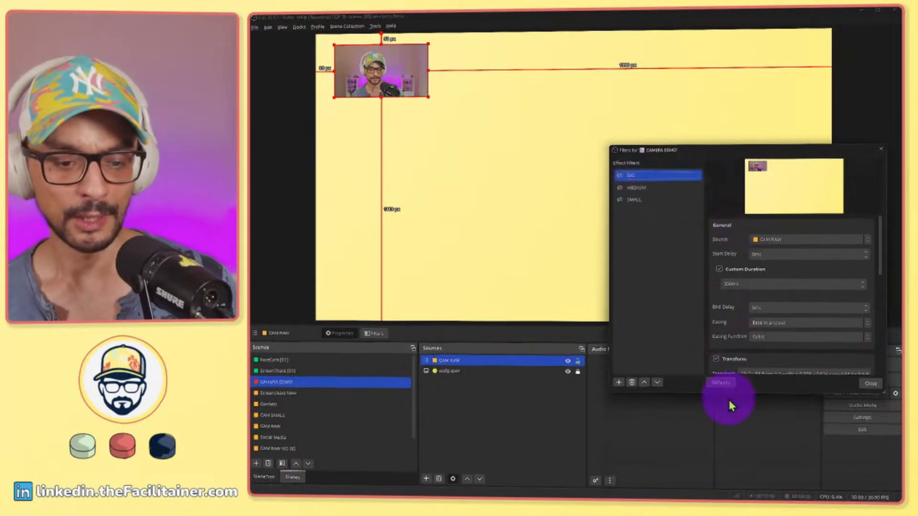
drag(689, 393, 693, 458)
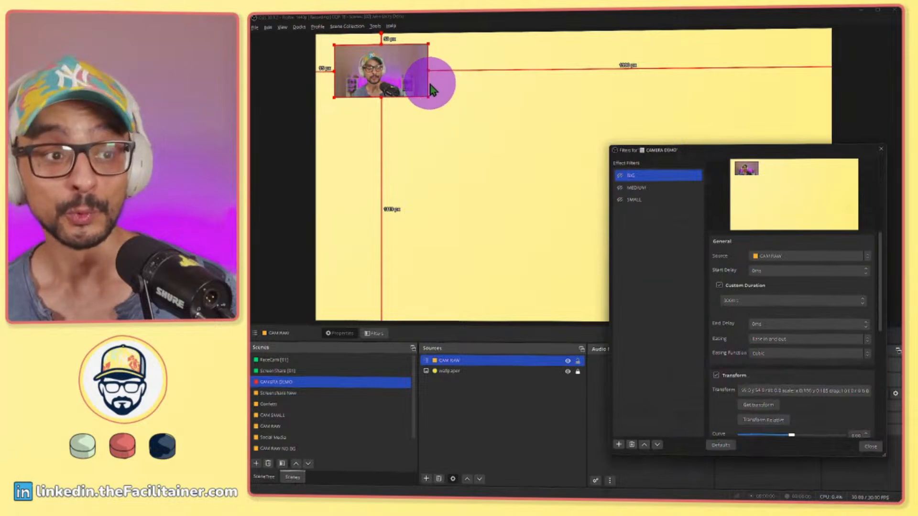
- Move the small CAM RAW frame to the scene's upper-right corner and capture its transform in the MEDIUM filter
drag(403, 81, 780, 74)
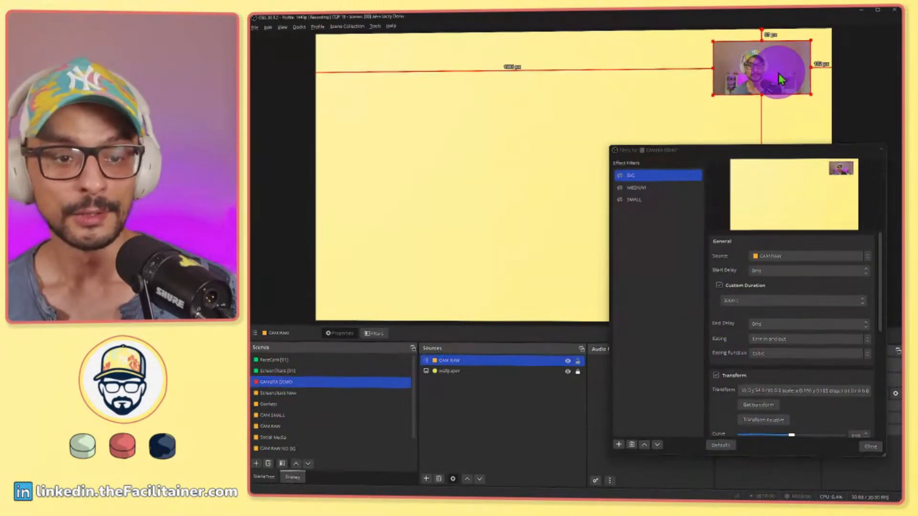
click(637, 199)
click(642, 189)
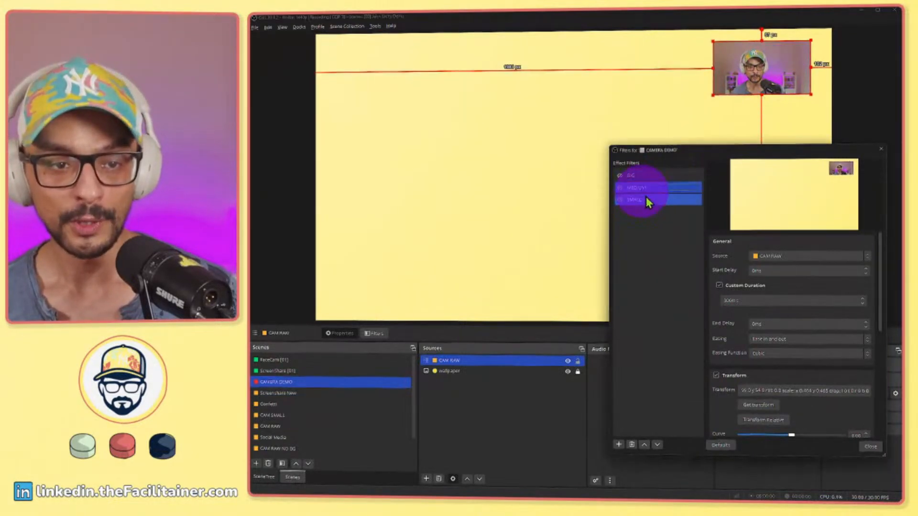
click(746, 408)
- Move the CAM RAW frame to the bottom centre of the scene and capture its transform in the SMALL filter
click(779, 77)
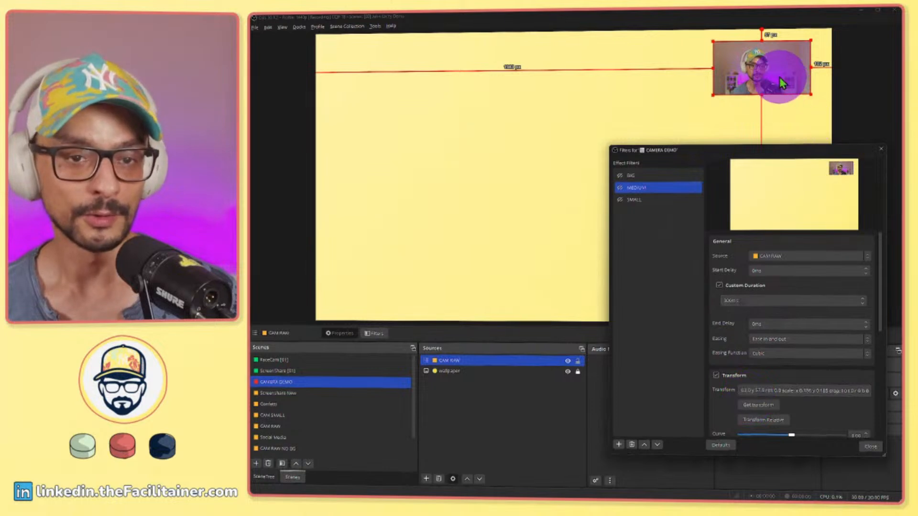
drag(779, 77, 575, 285)
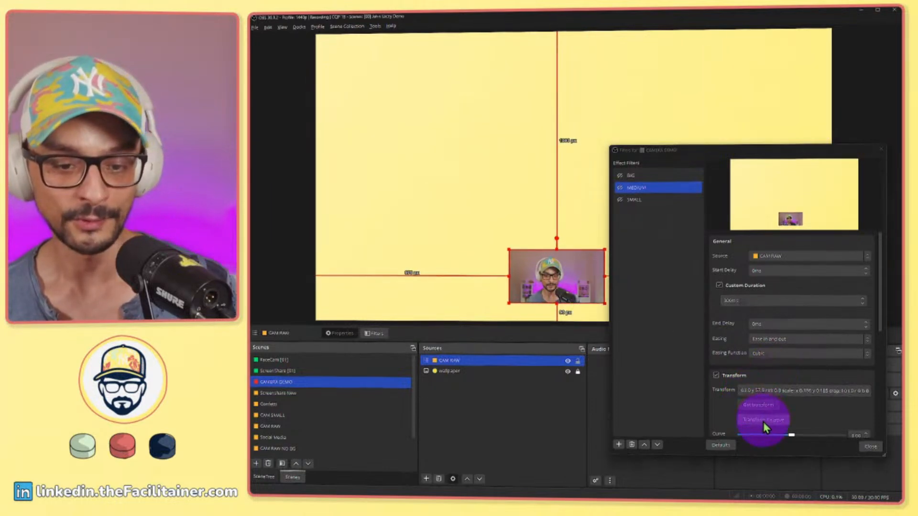
click(642, 200)
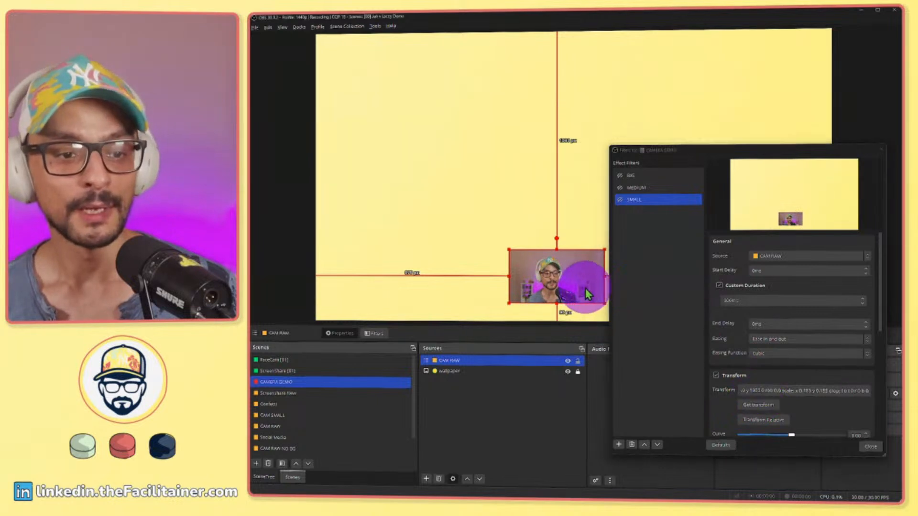
- Place CAM RAW mid-scene and trigger BIG, MEDIUM and SMALL in turn to test the camera's movement between positions
drag(585, 288, 555, 178)
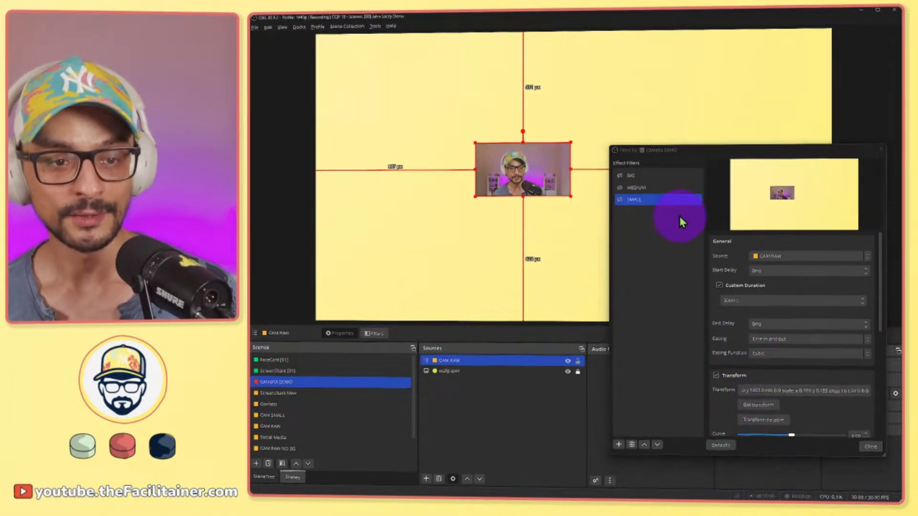
click(619, 177)
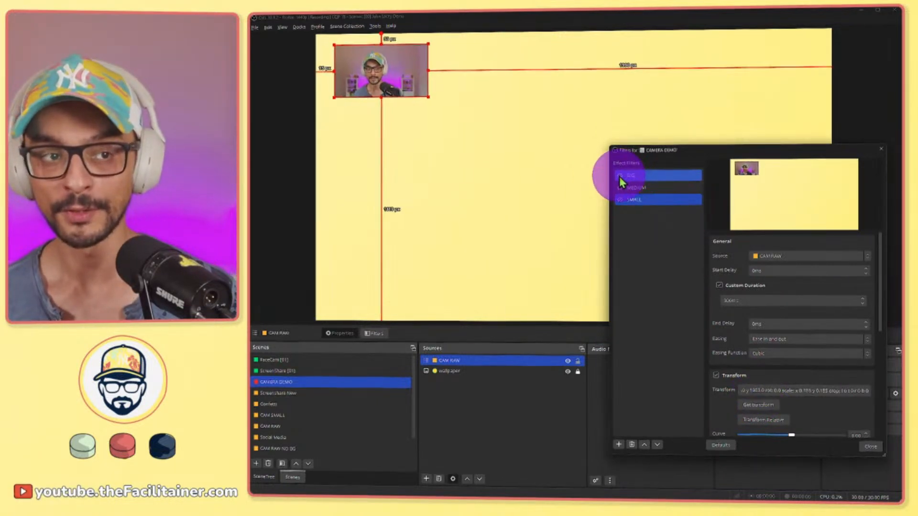
click(623, 188)
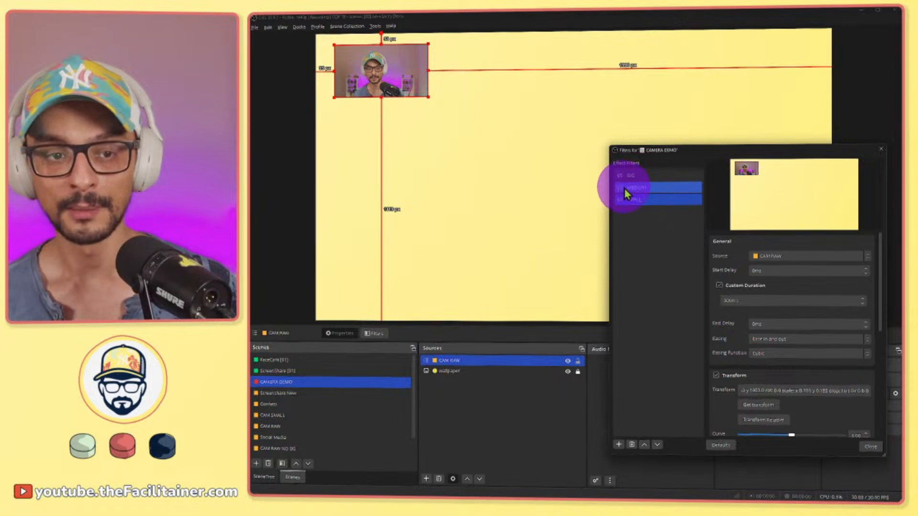
click(620, 188)
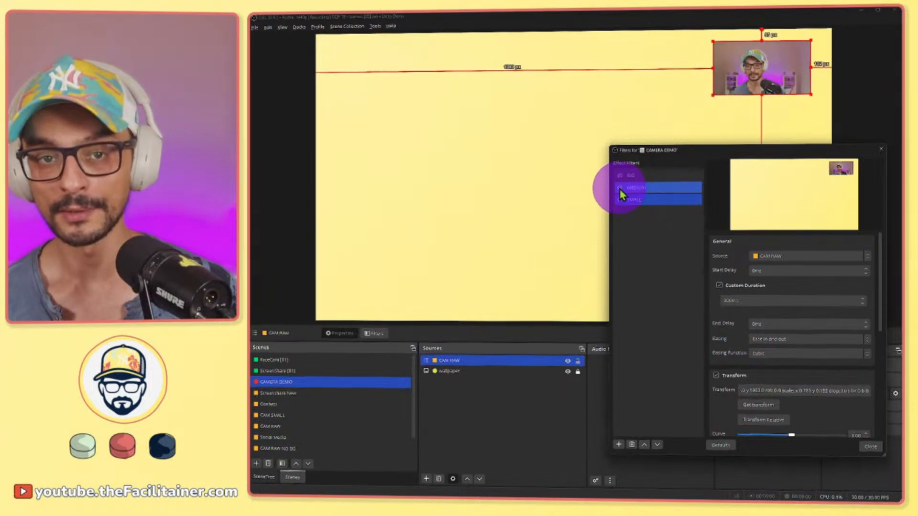
click(625, 201)
click(619, 199)
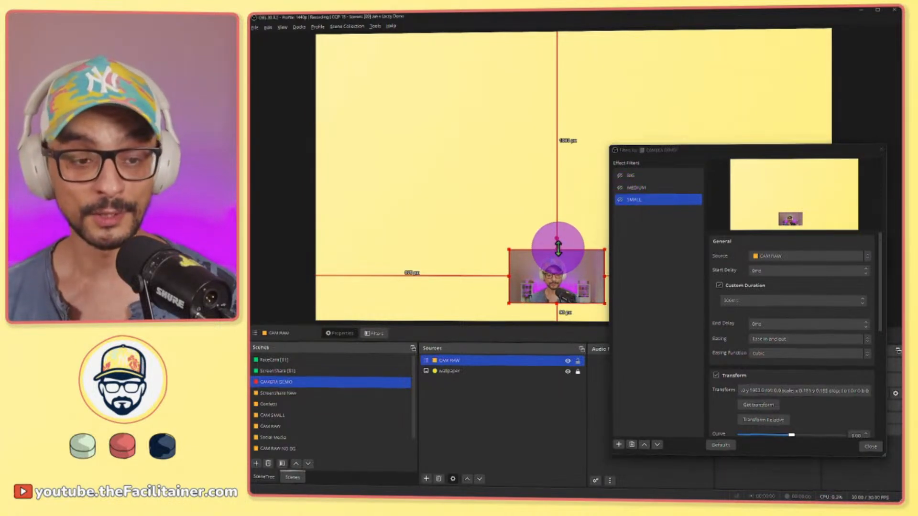
- Enlarge CAM RAW, crop both sides to a portrait frame left of the scene's centre, and capture its transform in the SMALL filter
drag(558, 247, 483, 106)
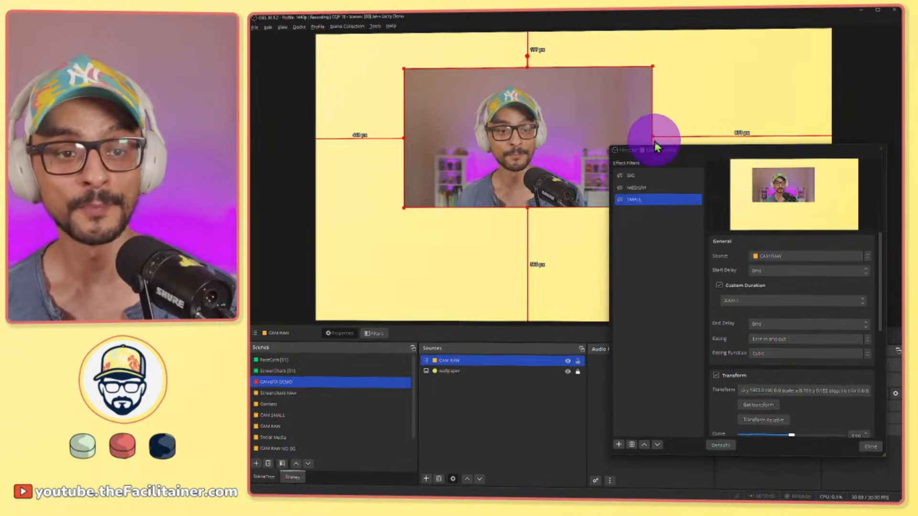
drag(611, 133, 525, 218)
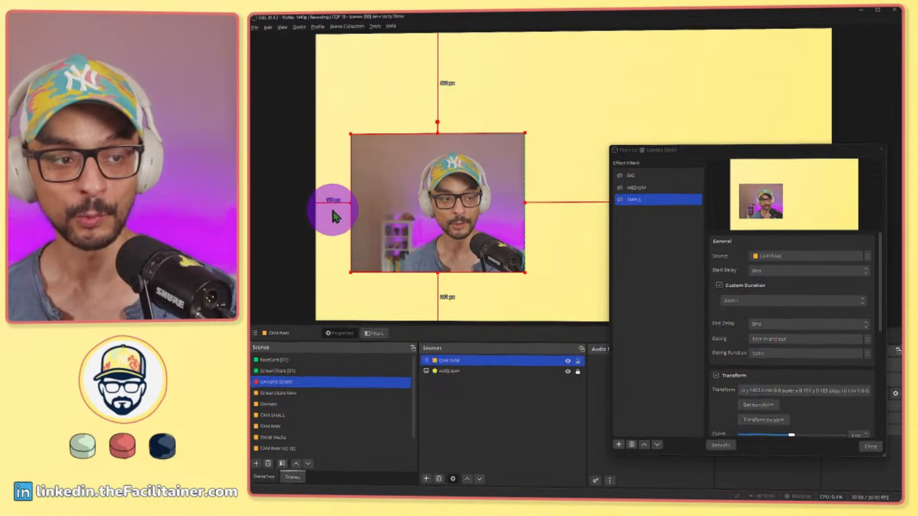
drag(351, 204, 407, 205)
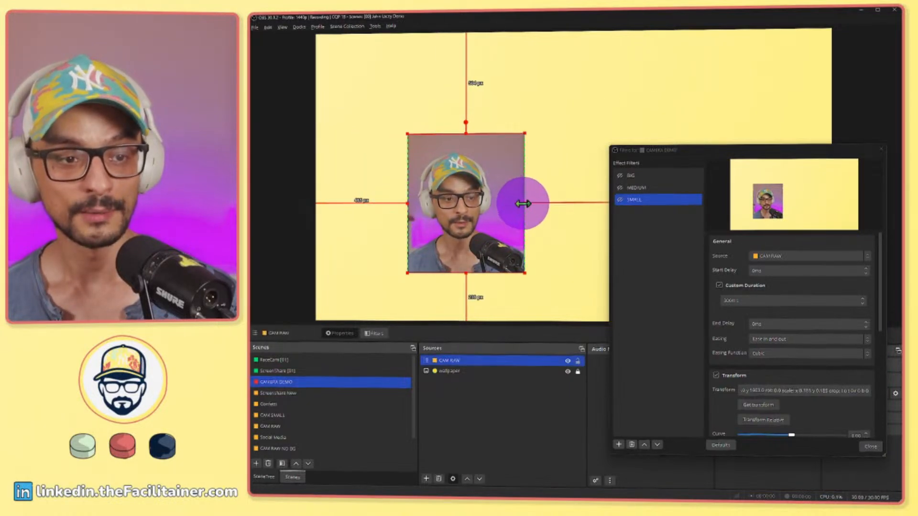
drag(525, 205, 498, 204)
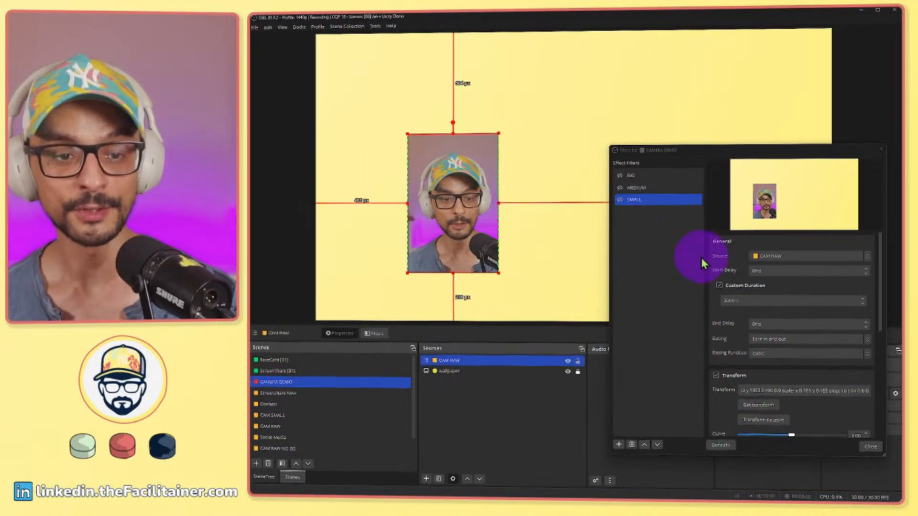
click(761, 405)
- Trigger BIG, MEDIUM and SMALL in turn to test the move into the cropped portrait frame, and deselect the camera source
click(626, 176)
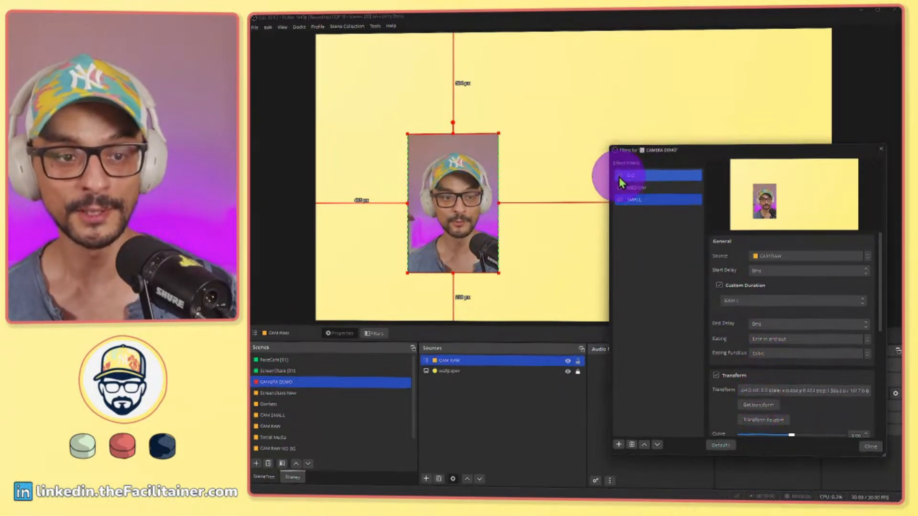
click(618, 175)
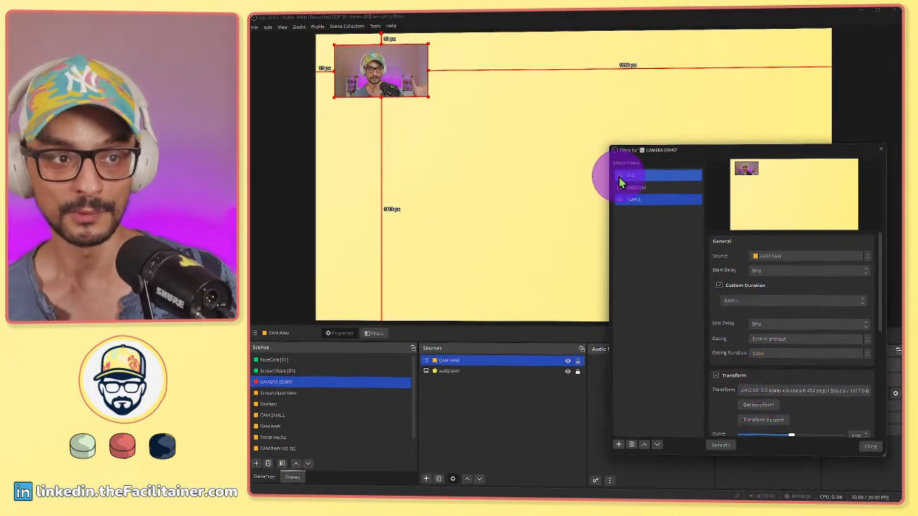
click(621, 188)
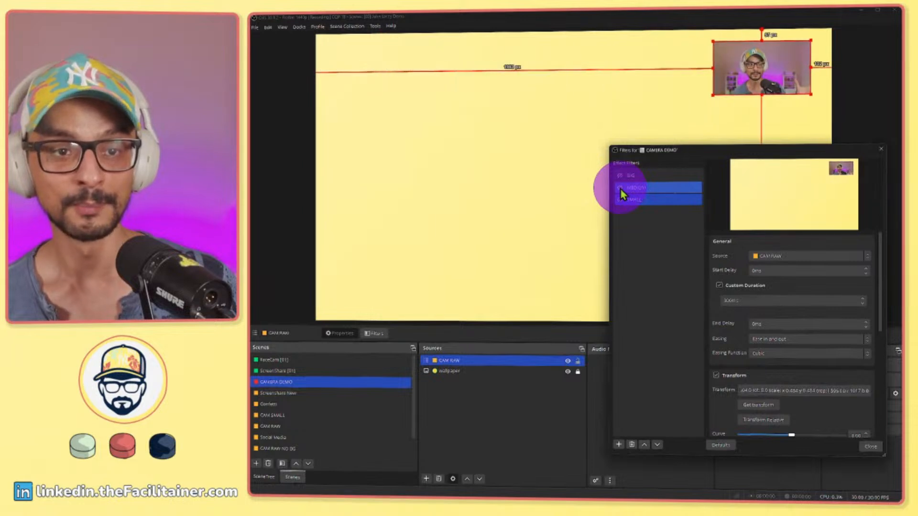
click(619, 197)
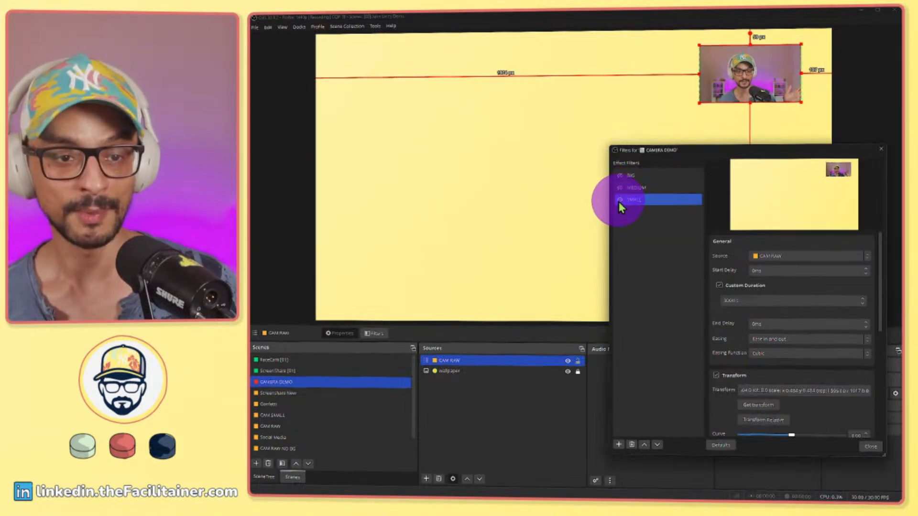
click(524, 214)
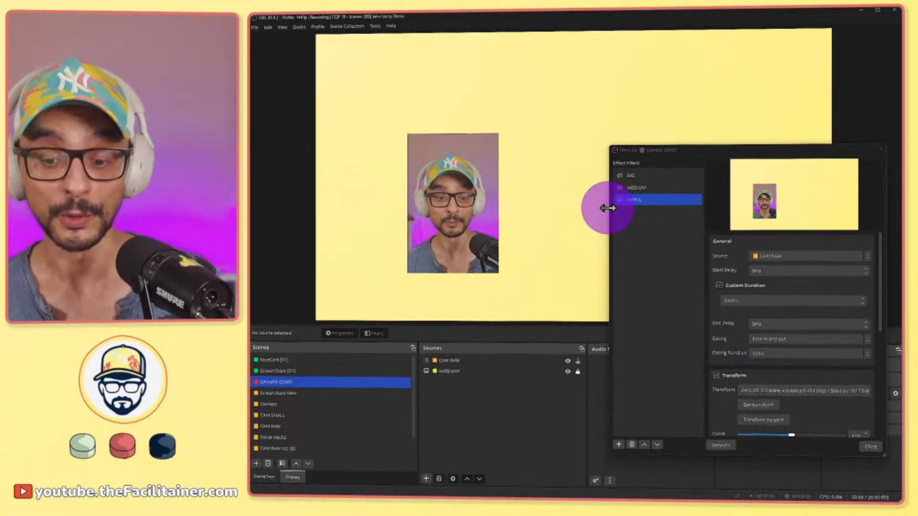
- Set a longer custom duration for the SMALL, MEDIUM and BIG filters
click(725, 302)
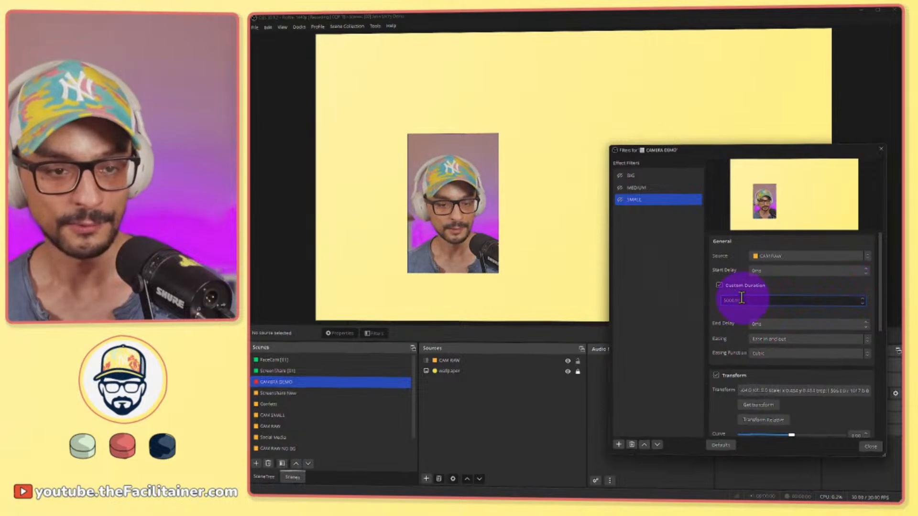
click(635, 189)
double_click(731, 300)
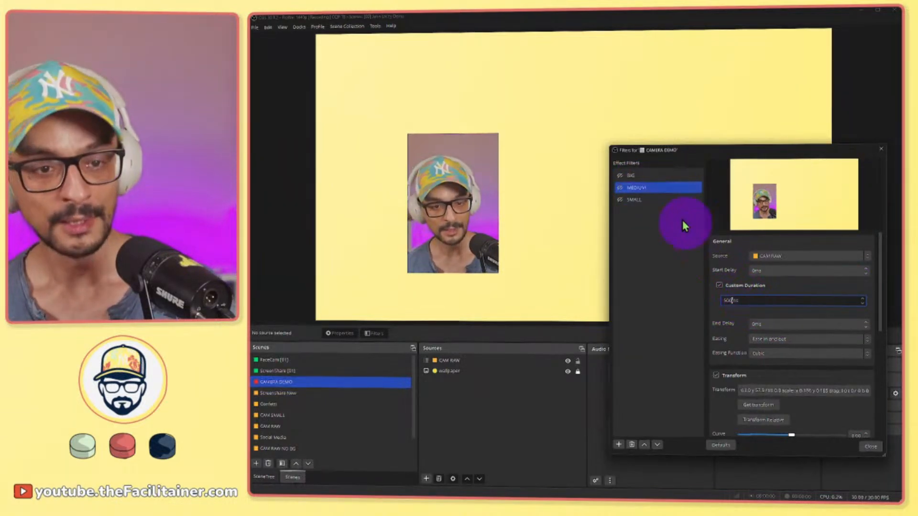
click(656, 177)
click(726, 300)
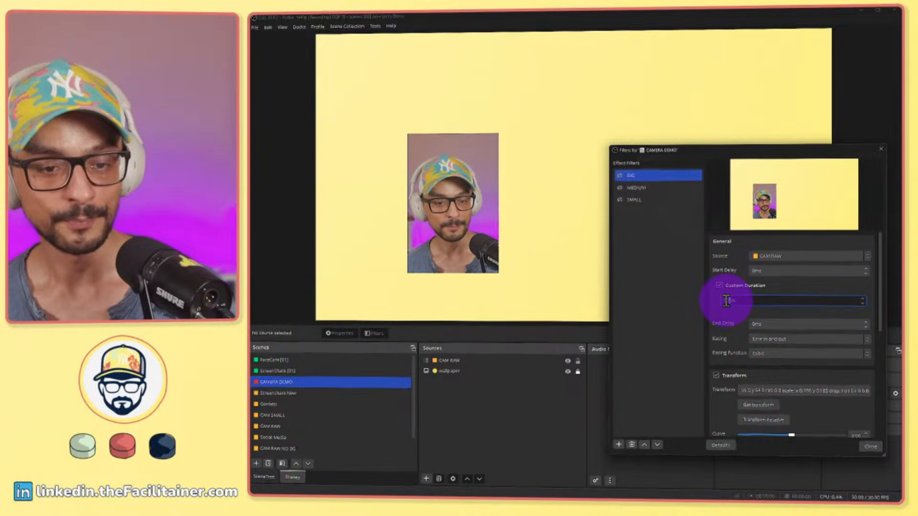
text(00)
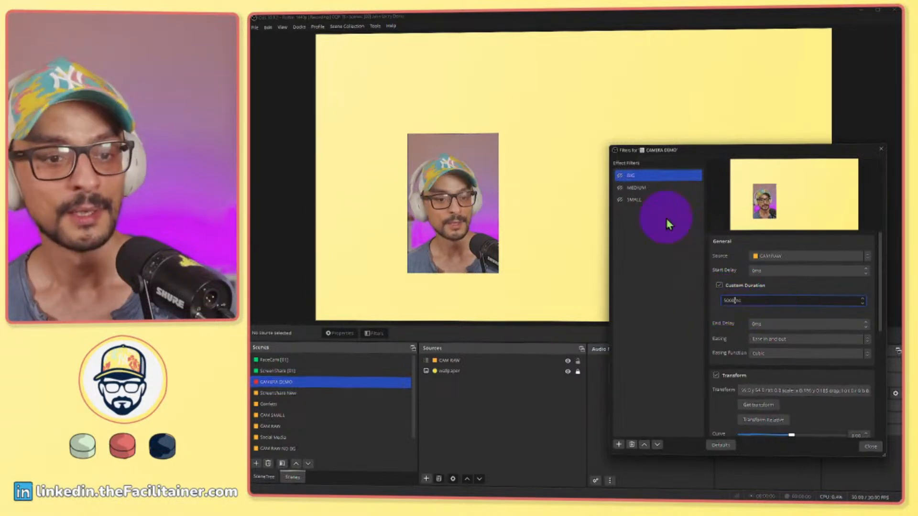
- Trigger BIG, MEDIUM and SMALL in sequence to check the camera transitions with the new duration
click(622, 180)
ctrl+click(619, 184)
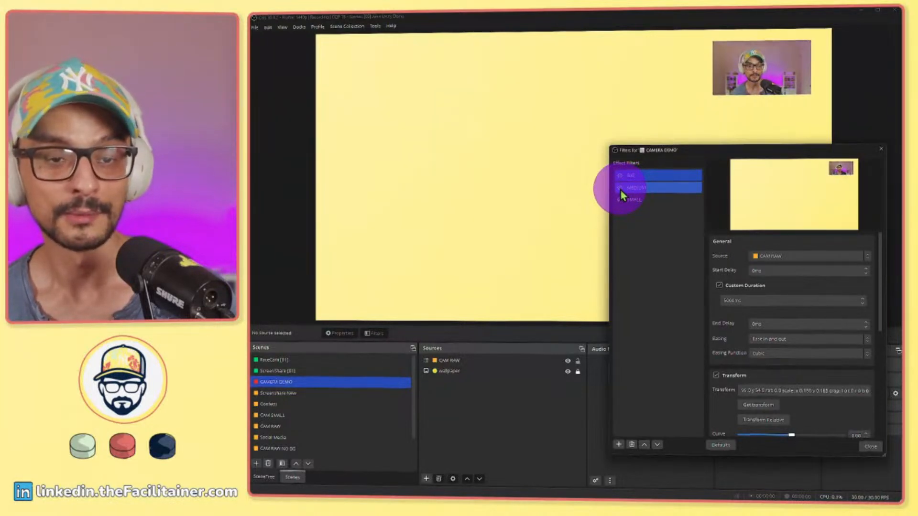
ctrl+click(620, 189)
ctrl+click(621, 195)
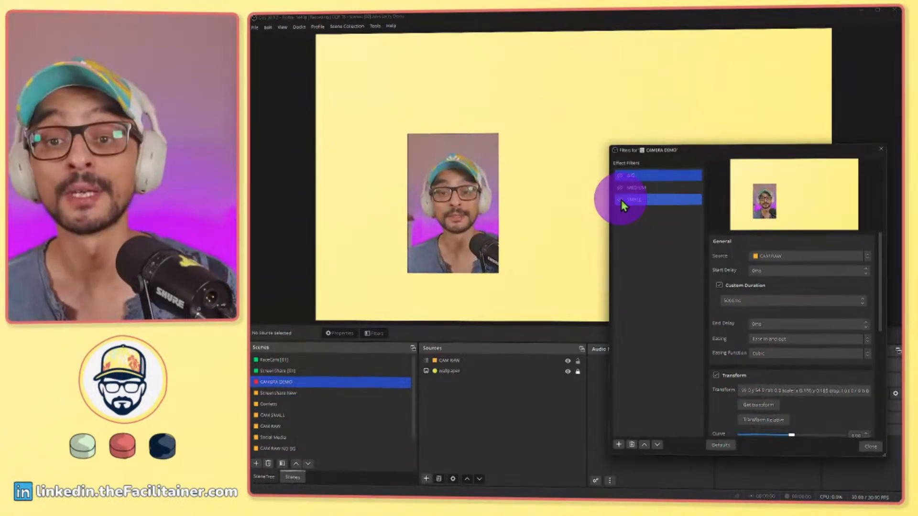
- Shift the camera frame toward the scene's lower left corner and review the BIG filter's Simultaneous Move options, then trigger BIG
ctrl+click(621, 200)
click(496, 168)
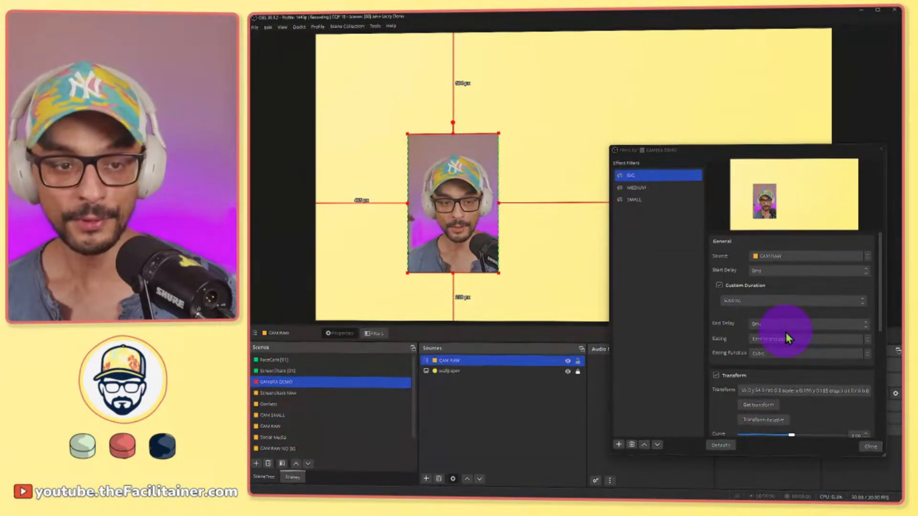
drag(809, 143, 810, 15)
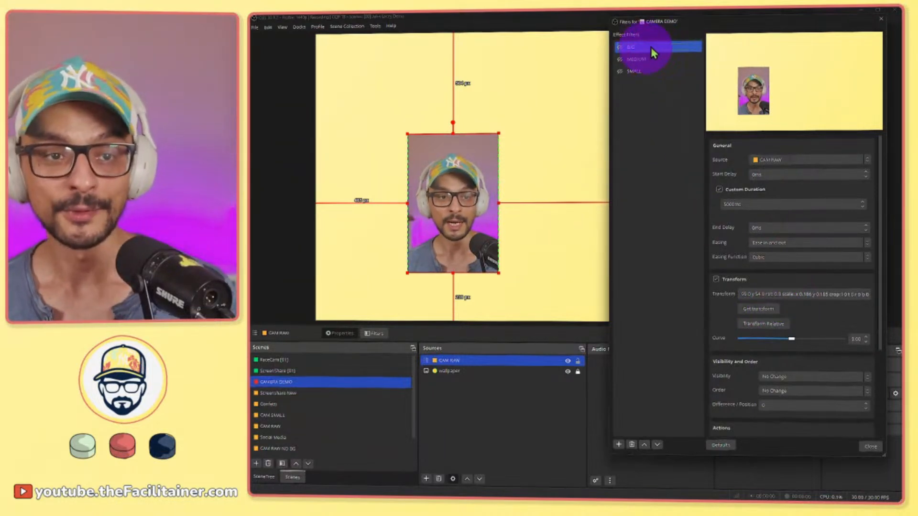
drag(474, 205, 420, 228)
scroll(710, 359, down, 3)
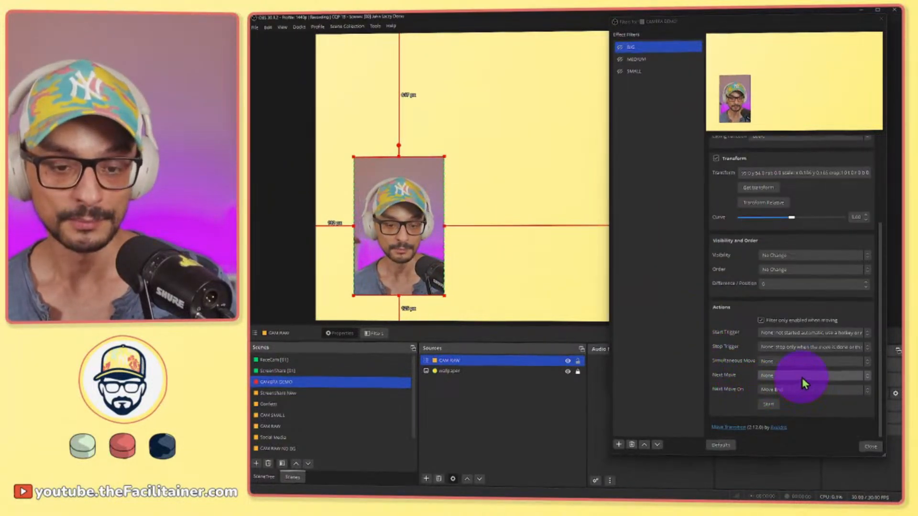
click(802, 360)
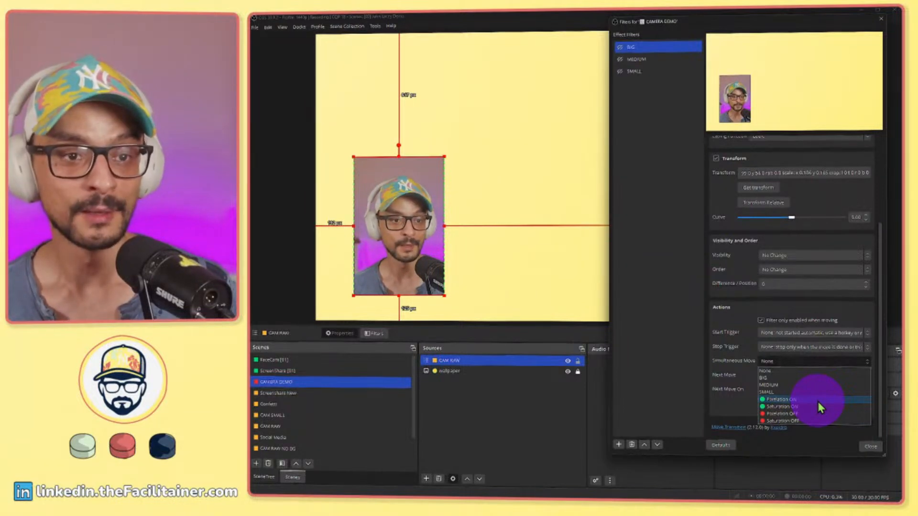
click(620, 47)
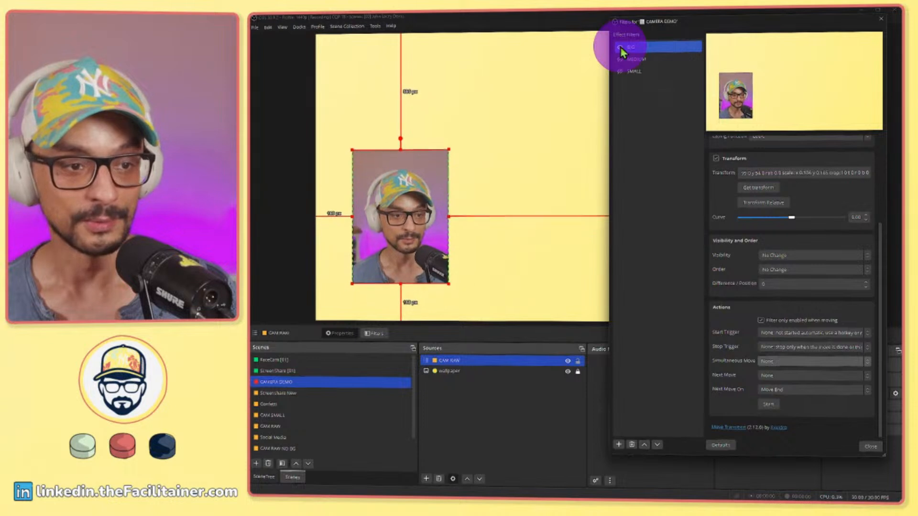
- Set the SMALL filter's Simultaneous Move to Pixelation ON
click(635, 71)
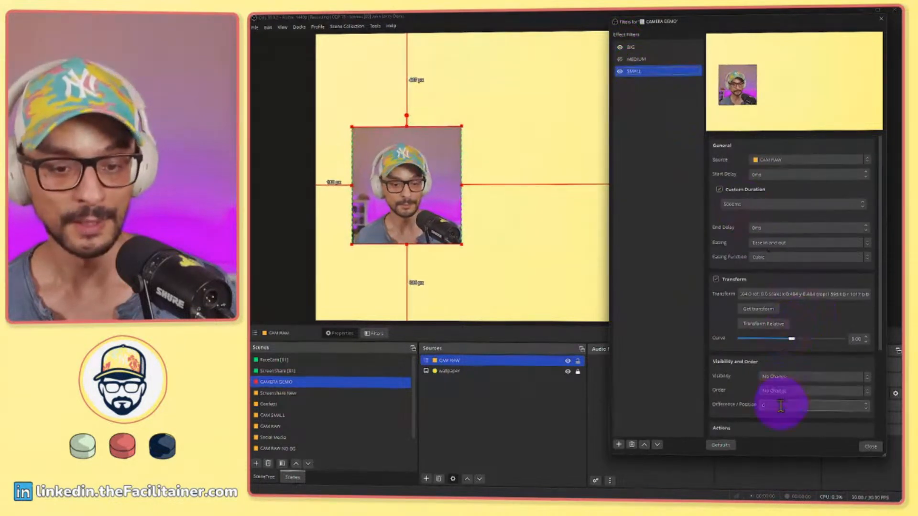
scroll(741, 367, down, 5)
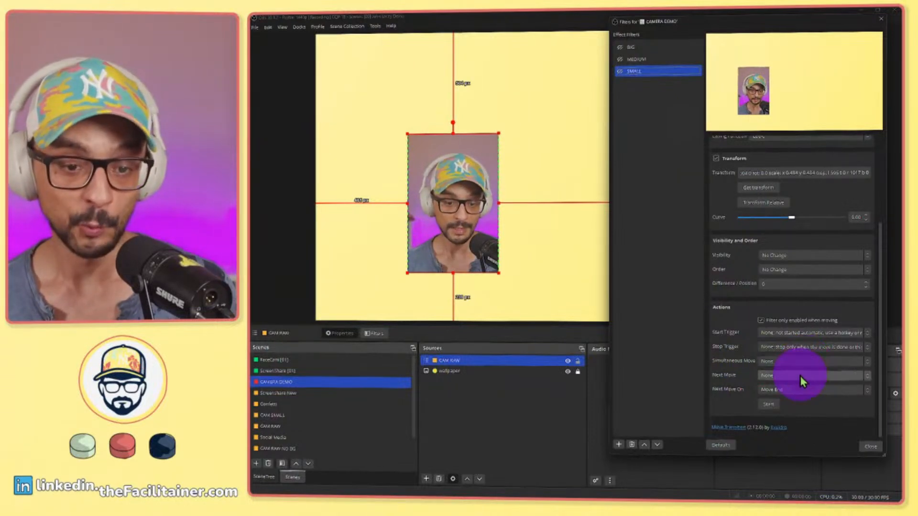
click(802, 361)
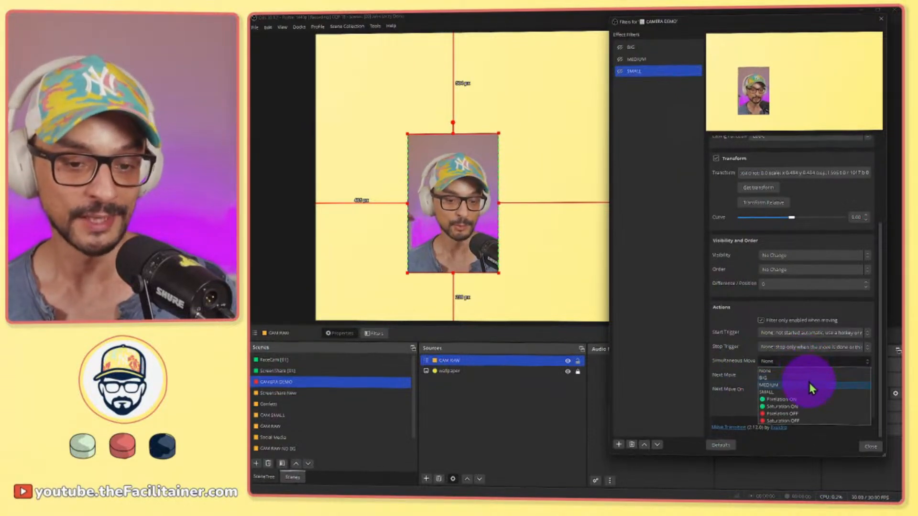
click(829, 399)
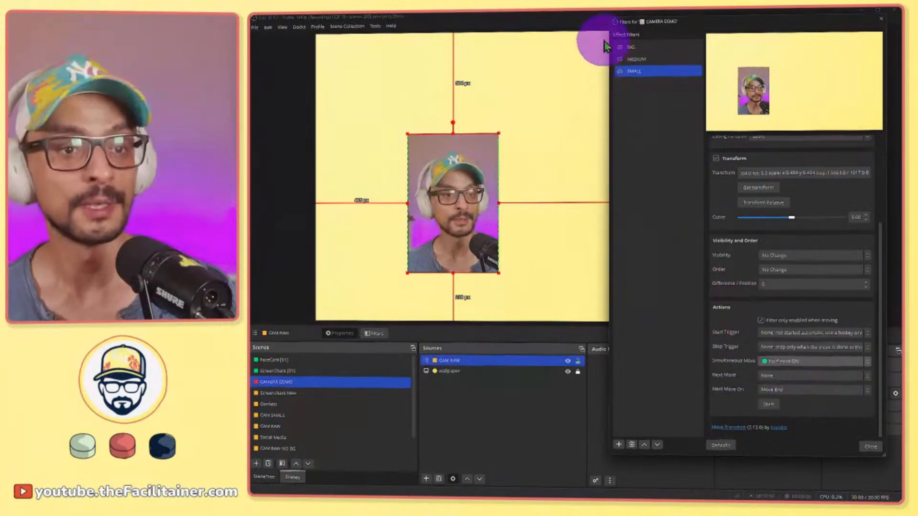
- Trigger MEDIUM, BIG, SMALL and MEDIUM in turn to test the linked pixelation, and close the scene's filters
click(621, 60)
drag(702, 17, 723, 250)
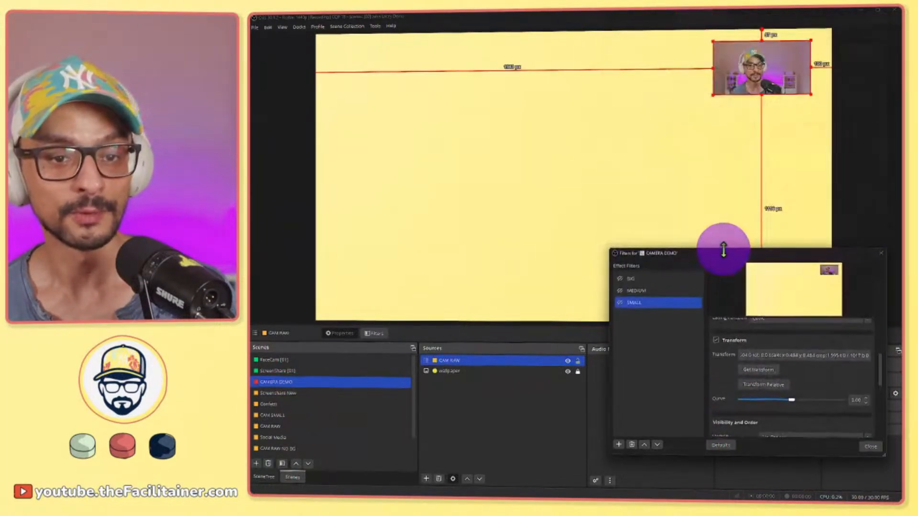
click(621, 279)
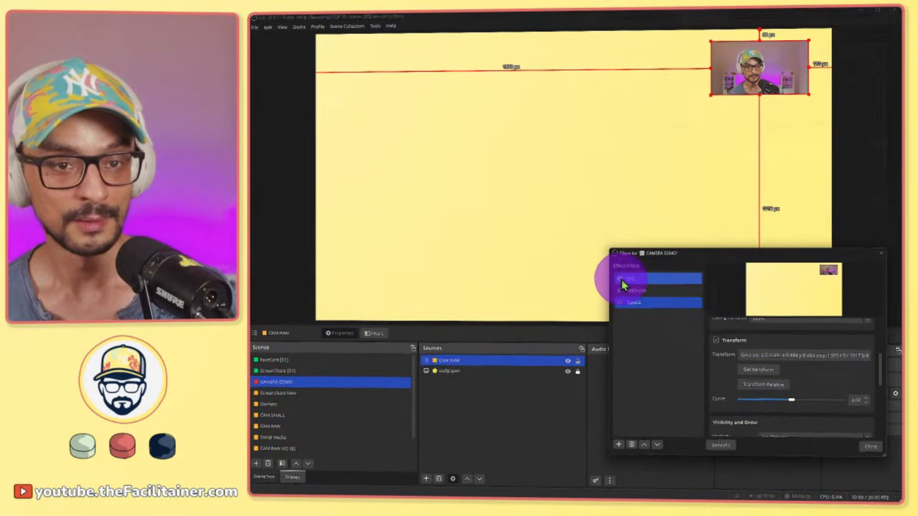
click(620, 305)
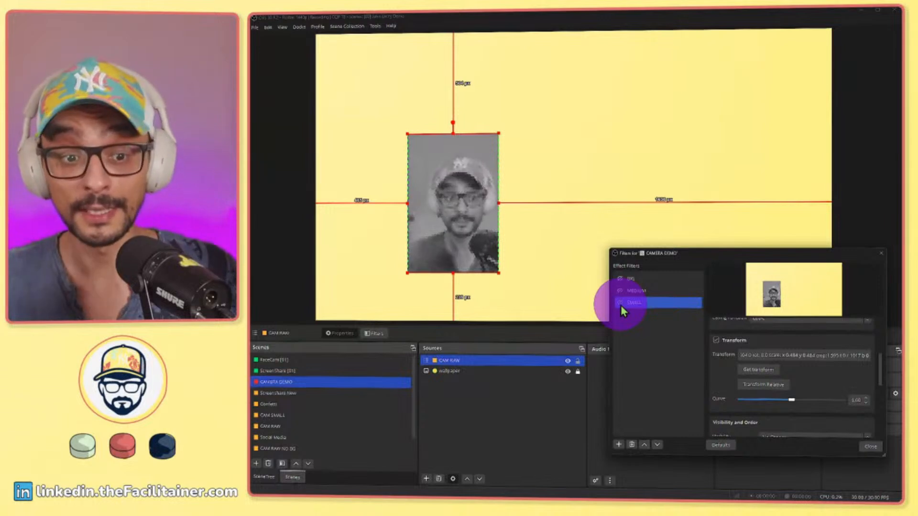
click(621, 293)
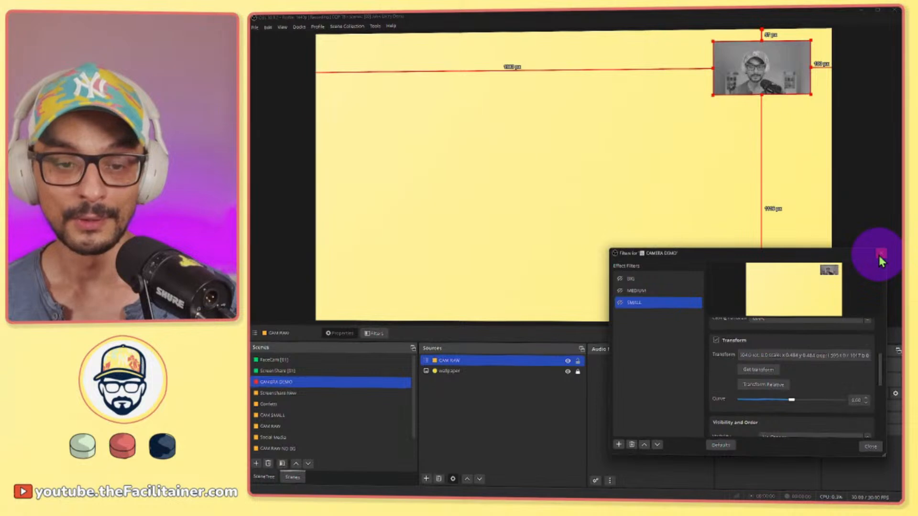
drag(766, 254, 770, 160)
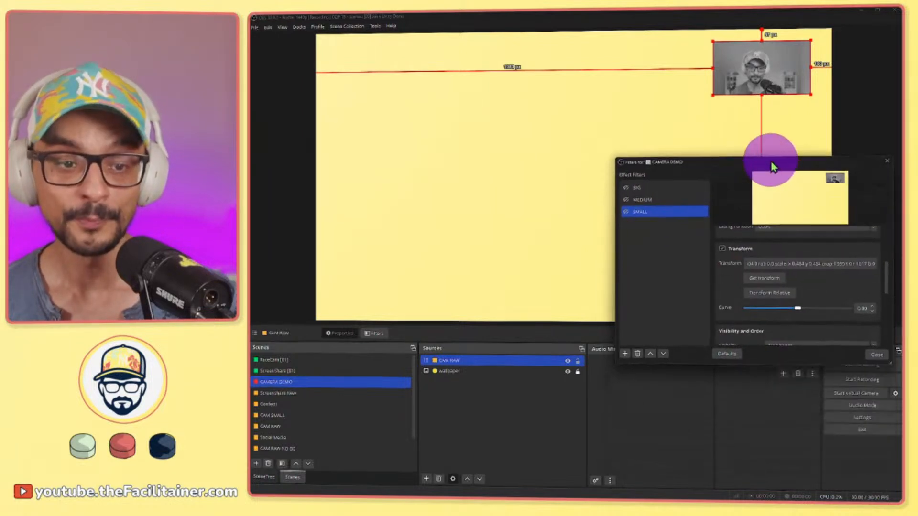
click(887, 161)
- Fit CAM RAW to the canvas, scale it down, and place it roughly centred over the wallpaper
drag(790, 68, 714, 126)
key(ctrl+f)
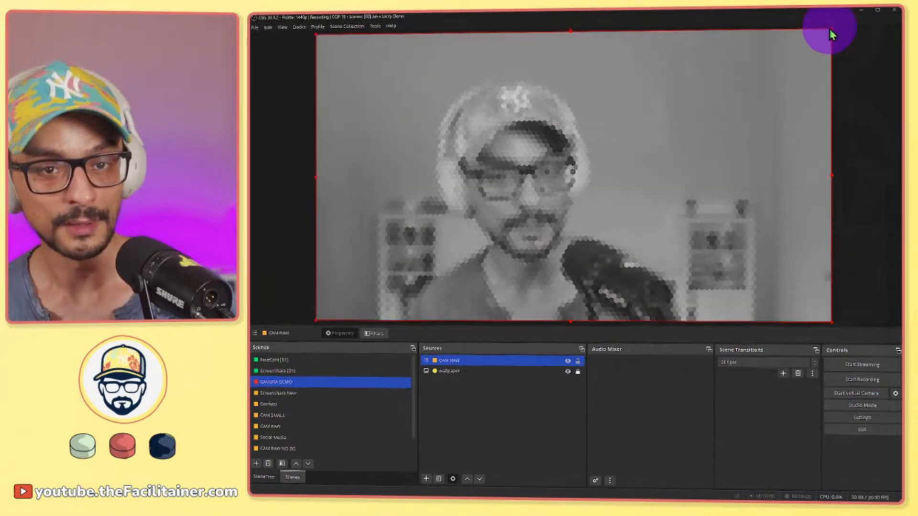
drag(830, 30, 741, 80)
drag(629, 178, 677, 145)
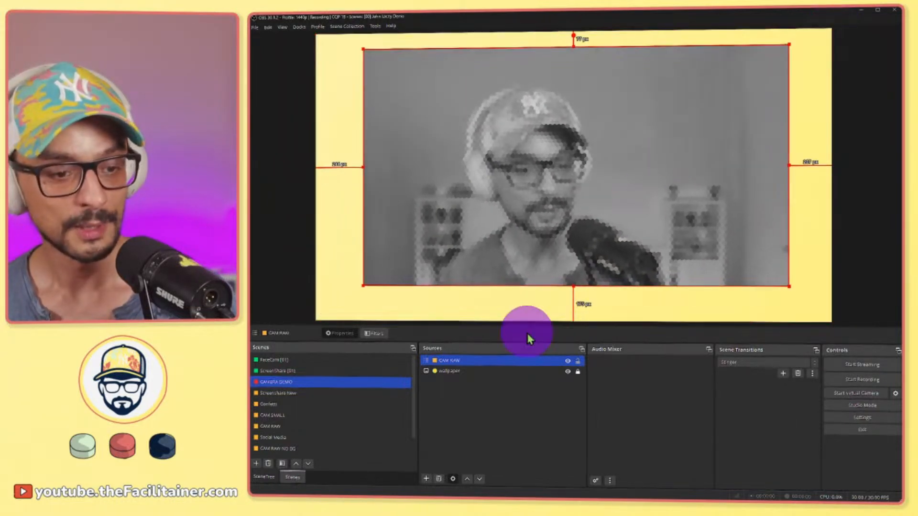
- Trigger the Pixelation OFF filter on CAM RAW to restore the normal picture, and close its filters
right_click(471, 361)
click(514, 337)
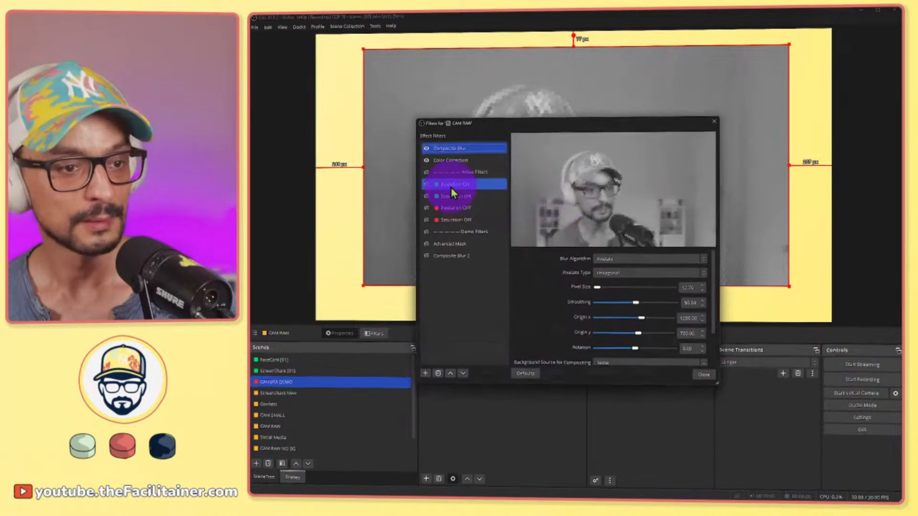
click(427, 207)
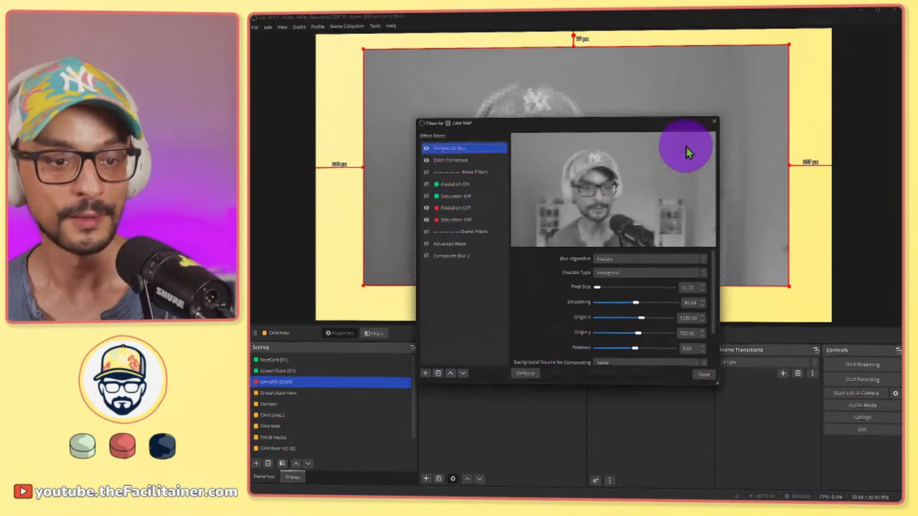
click(713, 122)
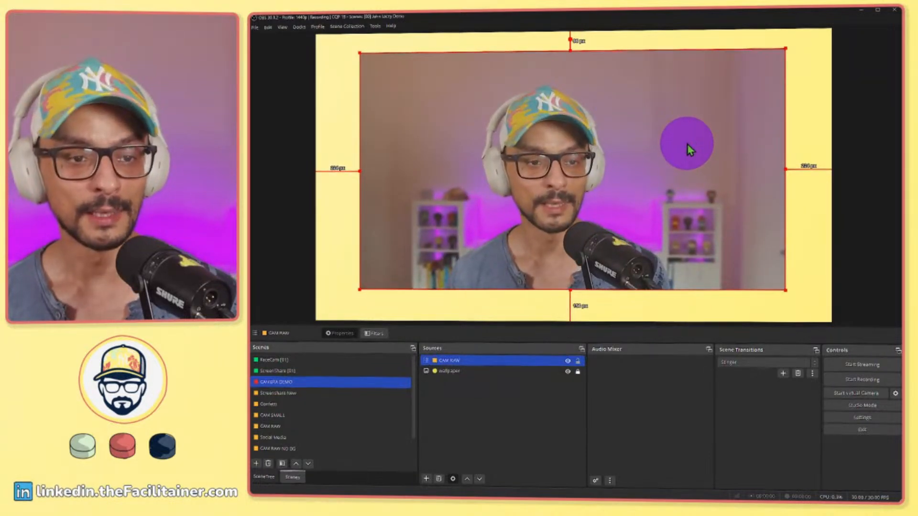
- Add an Advanced Mask filter with its default name to the CAMERA DEMO scene
right_click(303, 380)
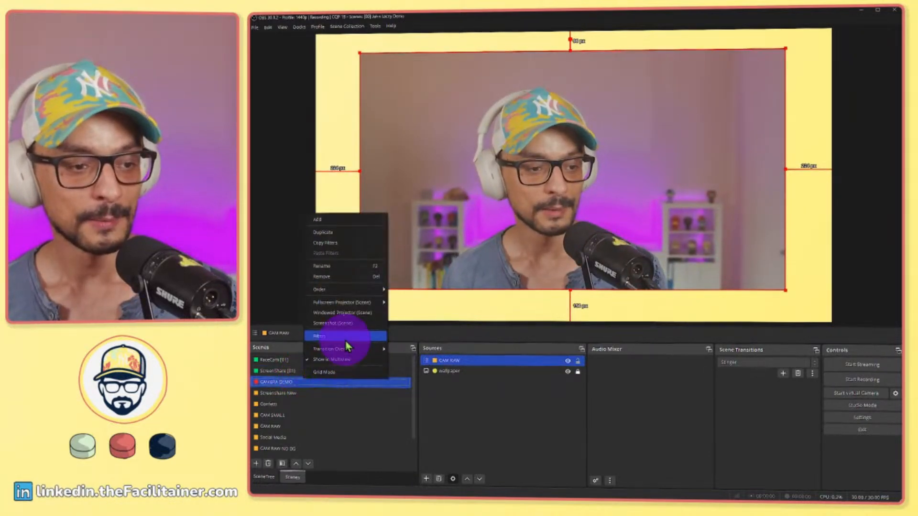
click(349, 349)
click(425, 373)
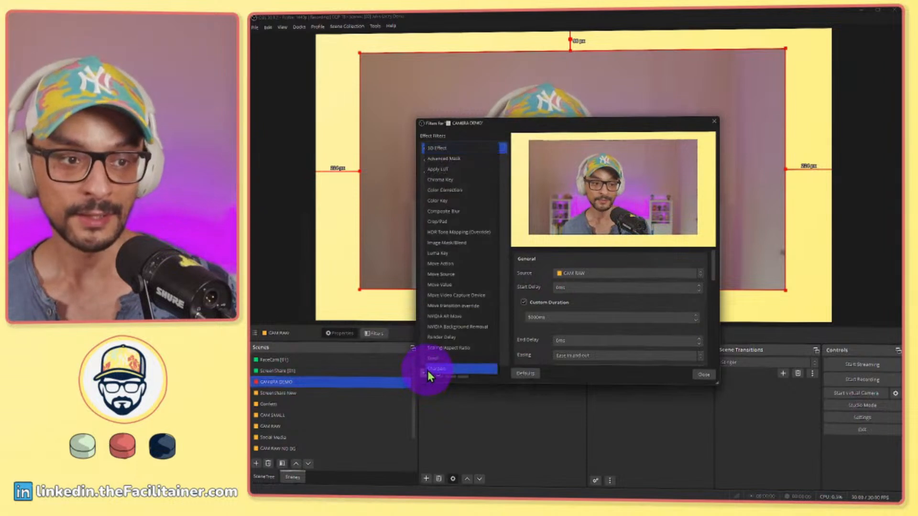
click(457, 158)
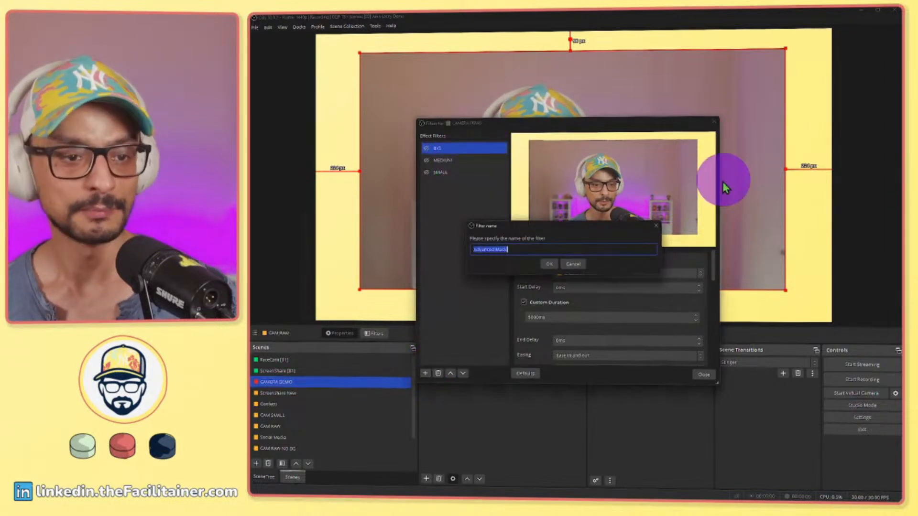
click(549, 264)
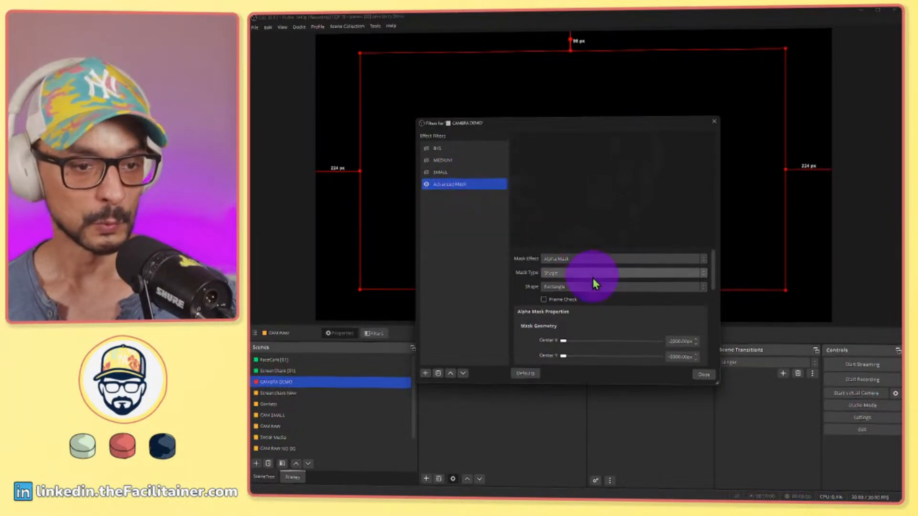
- Set the rectangle mask's width and height to 1200 px
scroll(658, 337, down, 3)
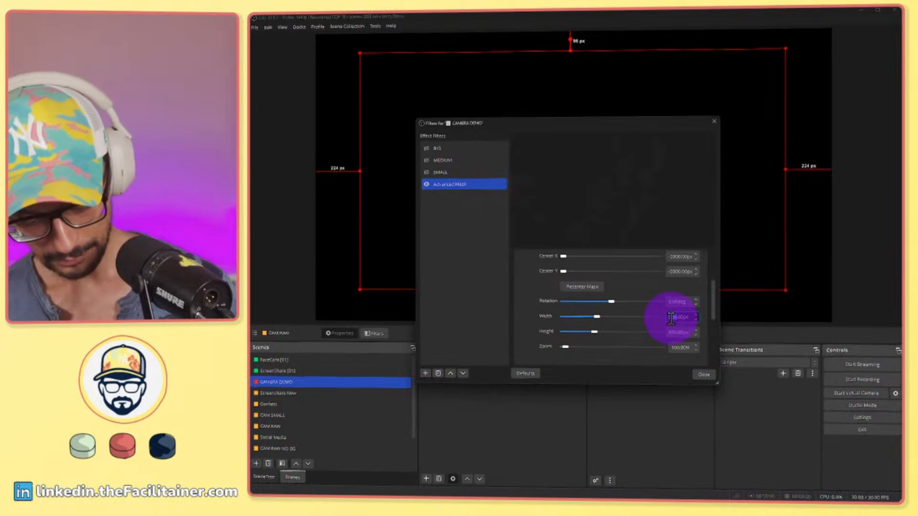
key(Return)
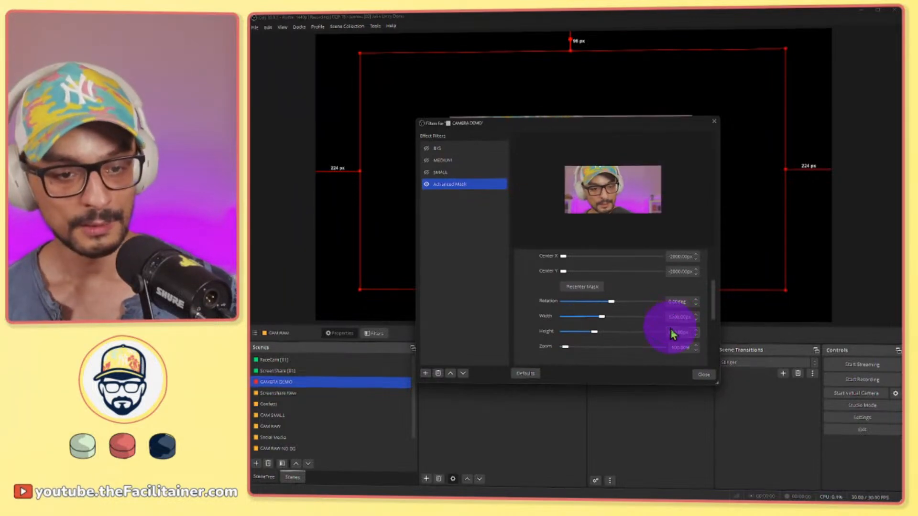
text(1200)
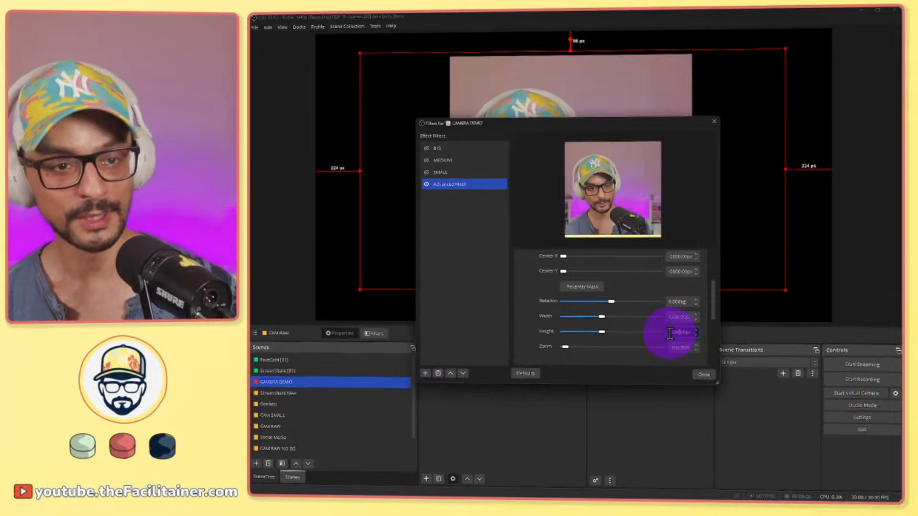
key(Return)
- Try adjusting the mask's uniform corner radius
drag(620, 126, 718, 123)
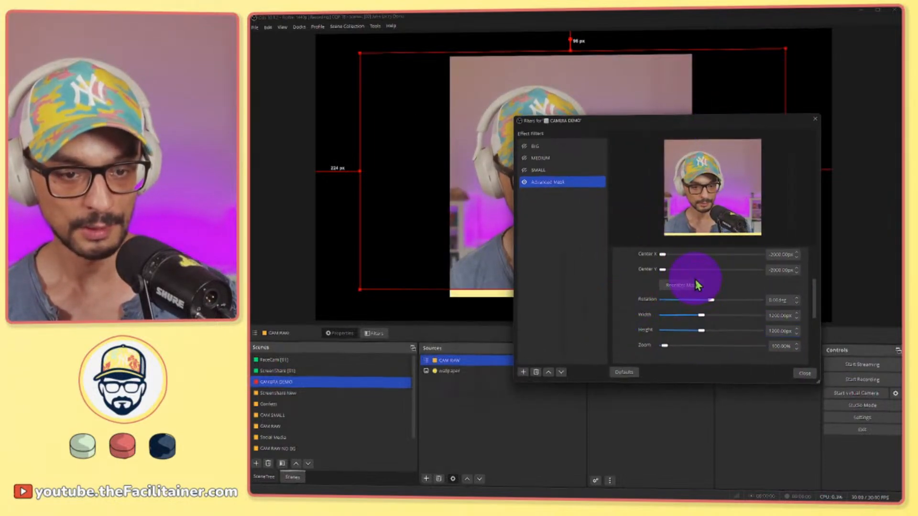
scroll(653, 292, down, 2)
scroll(654, 292, down, 1)
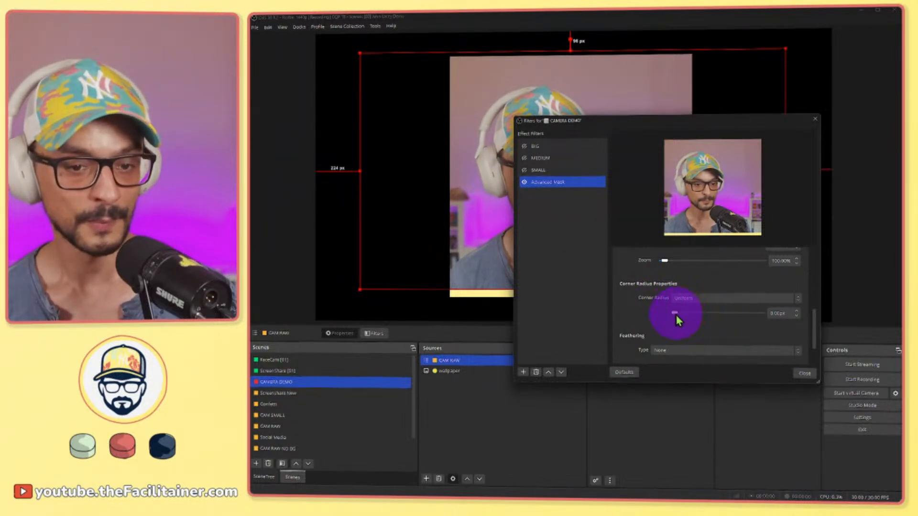
drag(676, 314, 647, 316)
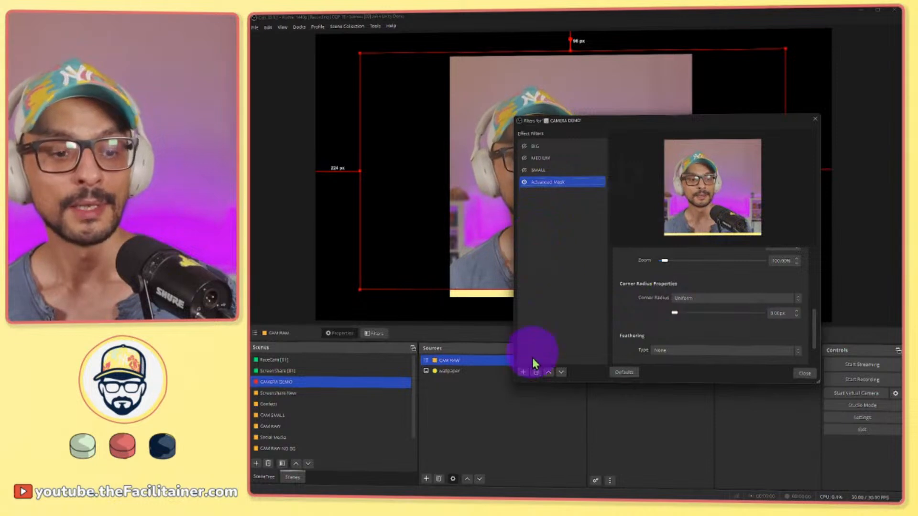
- Add a Move Value filter with its default name to the CAMERA DEMO scene
click(522, 372)
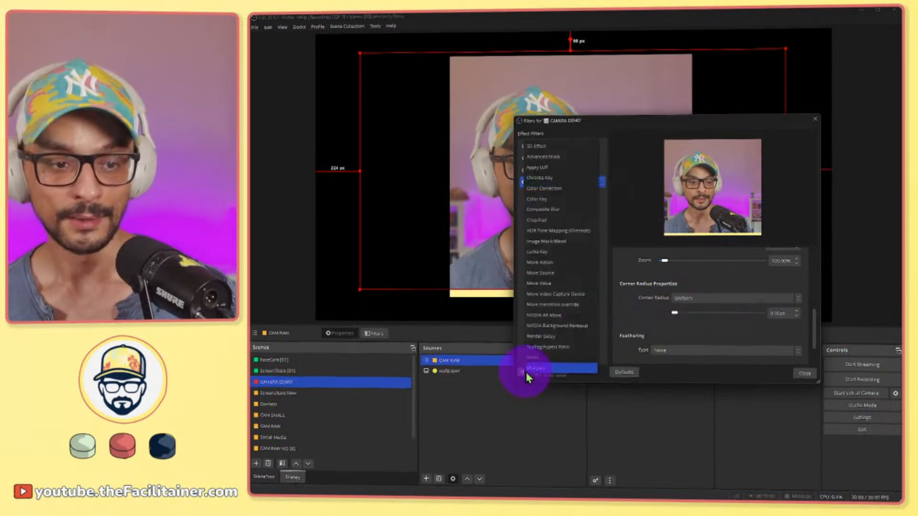
click(550, 284)
click(649, 266)
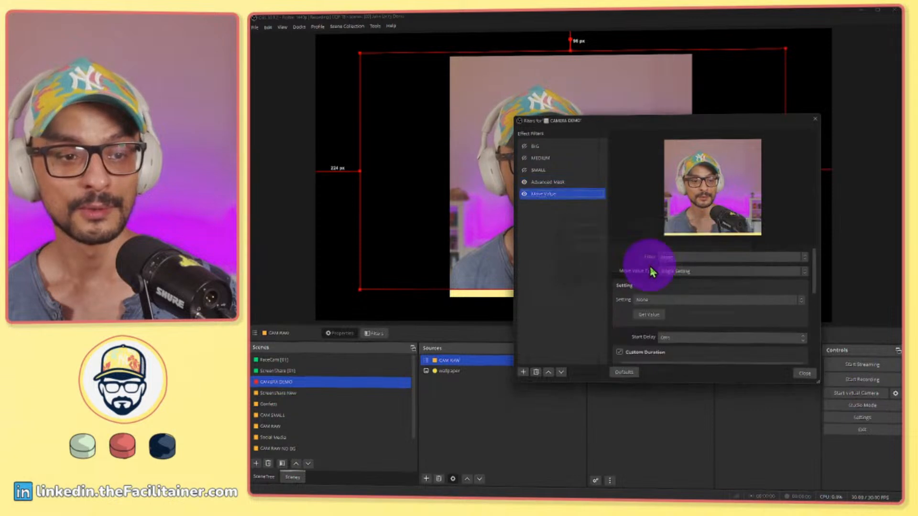
- Target the Advanced Mask filter in the Move Value filter and keep its move value type as Single Setting
drag(623, 120, 791, 59)
click(883, 199)
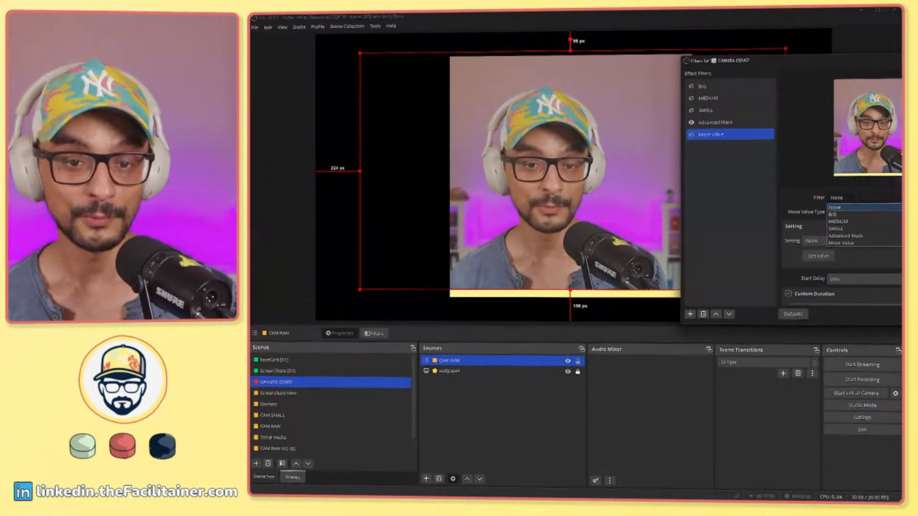
click(885, 236)
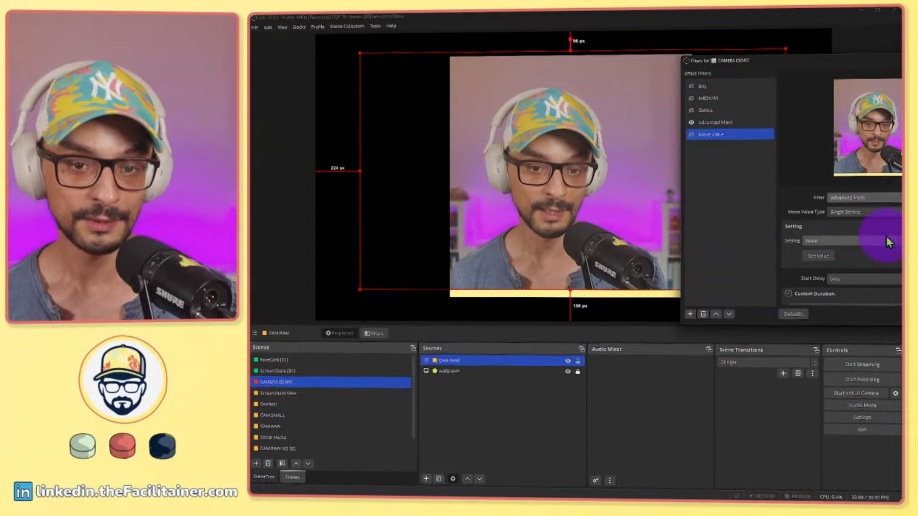
click(885, 209)
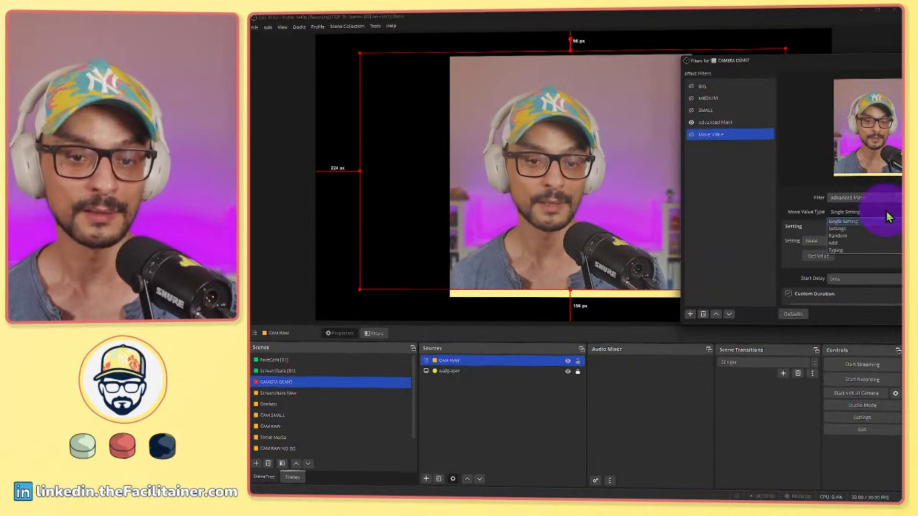
click(851, 222)
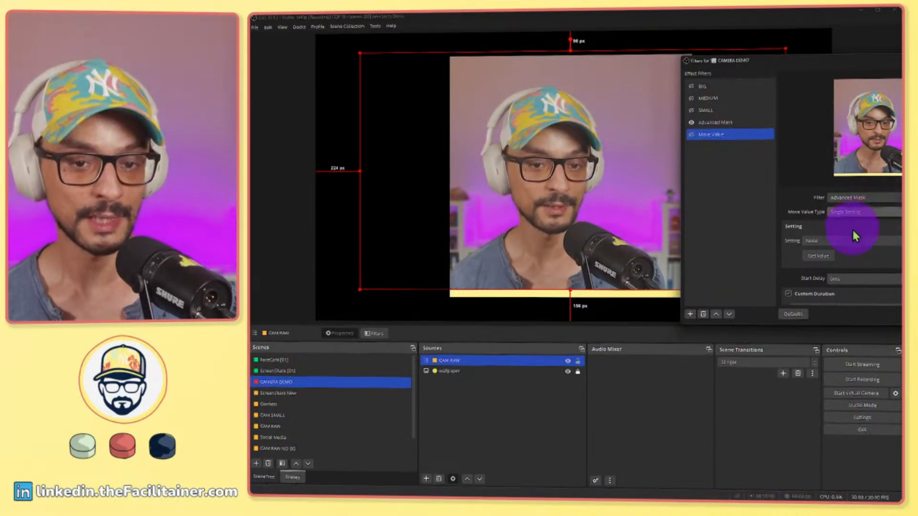
- Choose the mask's corner radius as the setting for the Move Value filter and set its value to 200 px
click(846, 240)
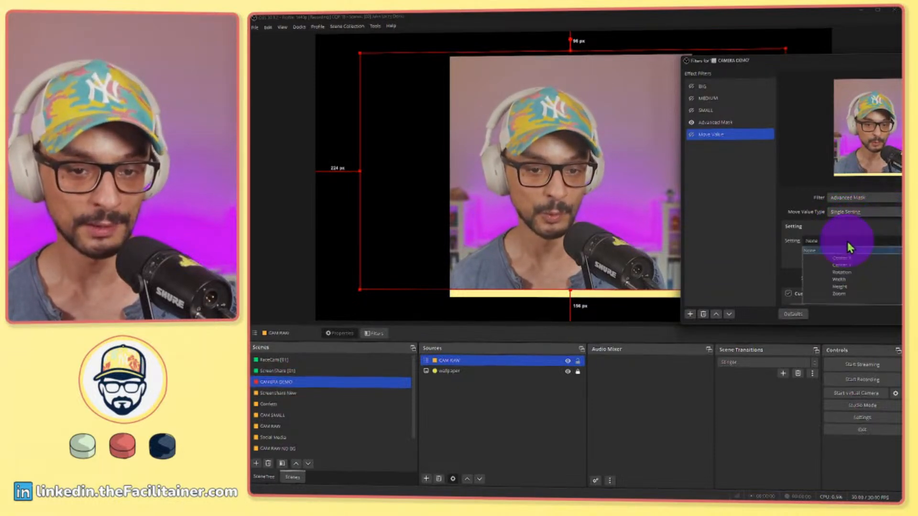
click(857, 300)
click(807, 256)
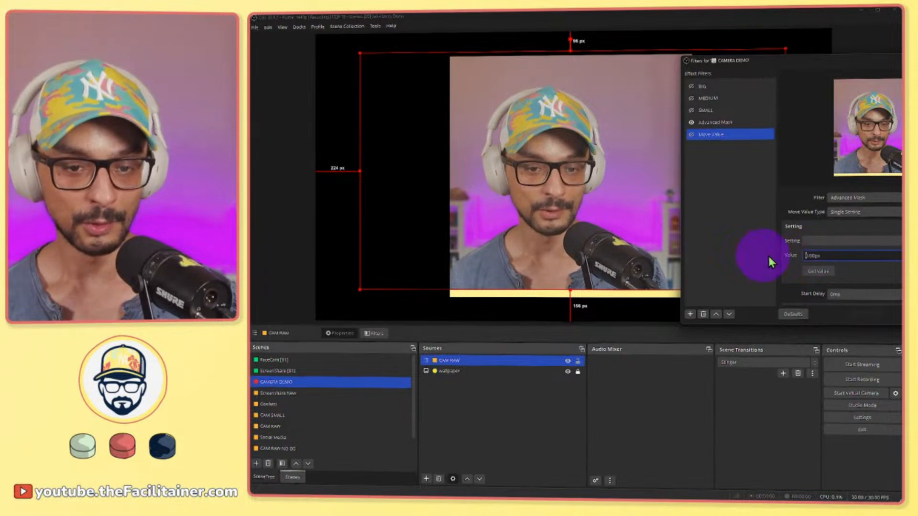
text(95)
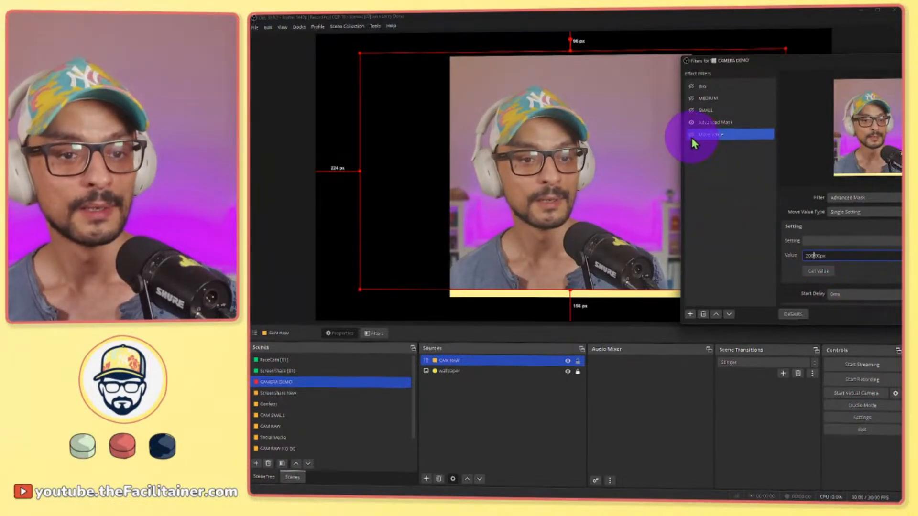
- Run the Move Value filter to animate the mask's corner radius
click(750, 155)
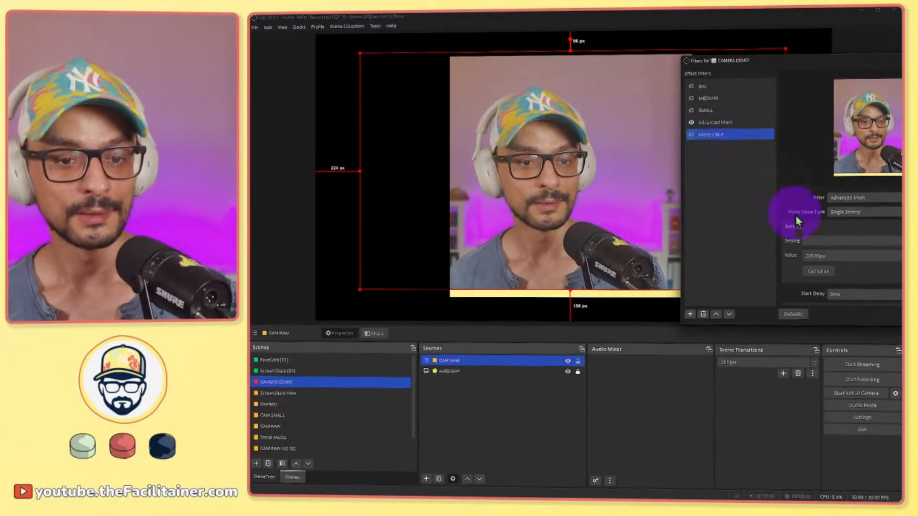
shift+click(690, 126)
click(691, 133)
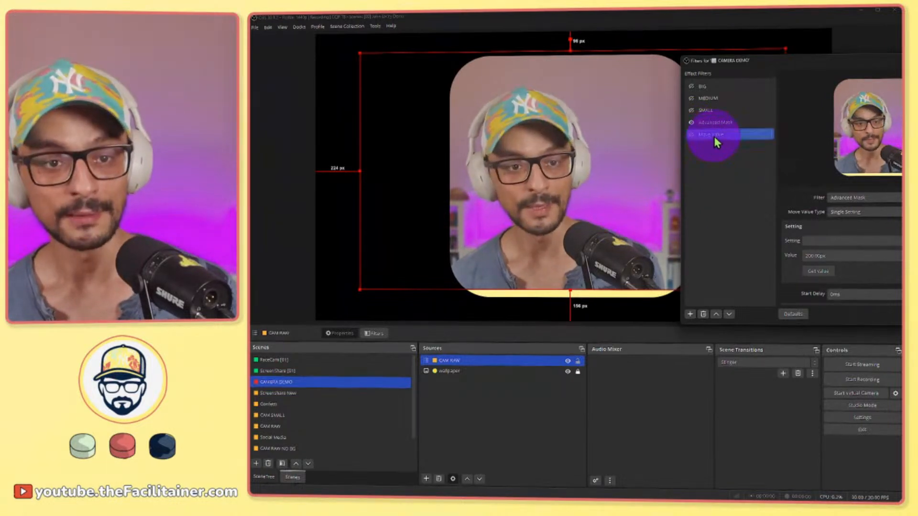
- Duplicate the Move Value filter, keeping the suggested name for the copy
right_click(714, 135)
click(736, 153)
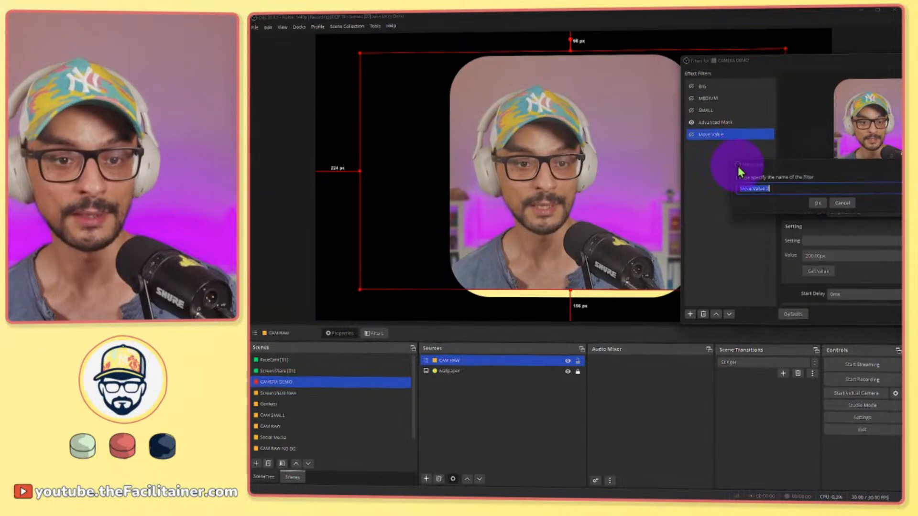
click(812, 203)
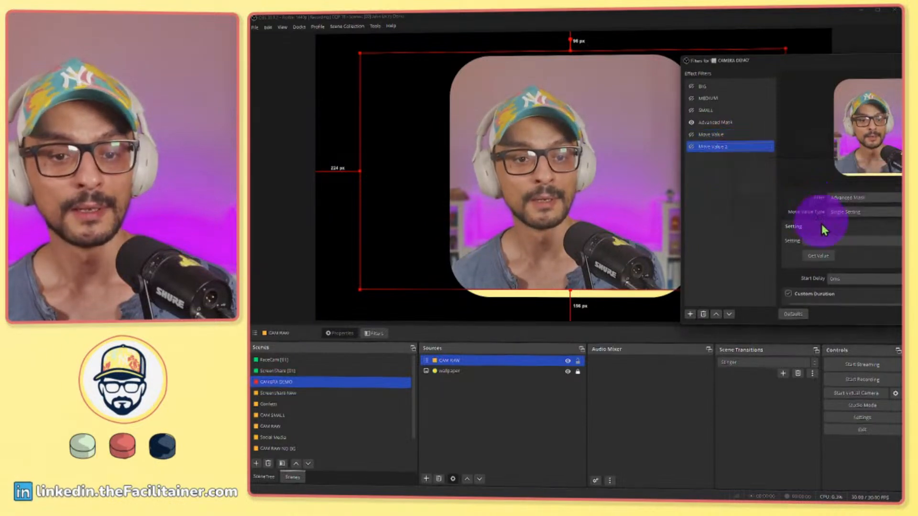
- Target the Advanced Mask filter's corner radius in the duplicated Move Value filter and set its value to 500 px
scroll(779, 273, down, 1)
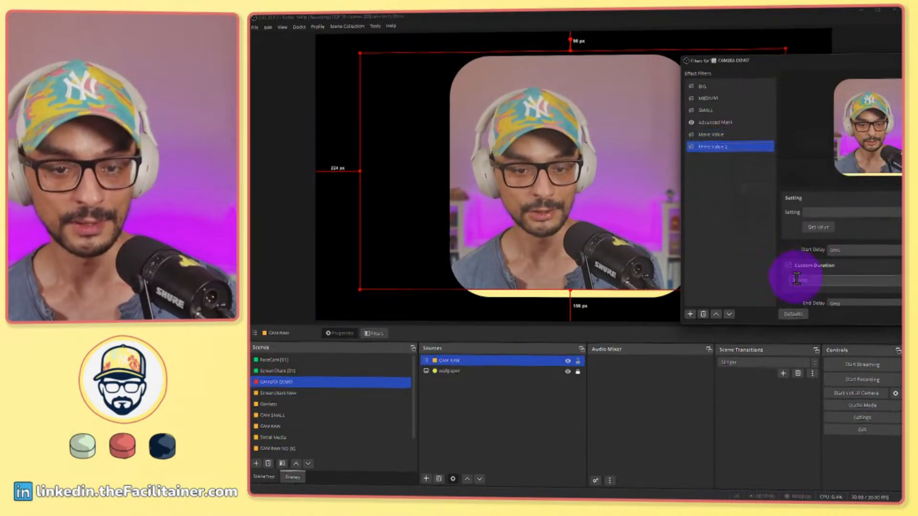
scroll(791, 244, up, 1)
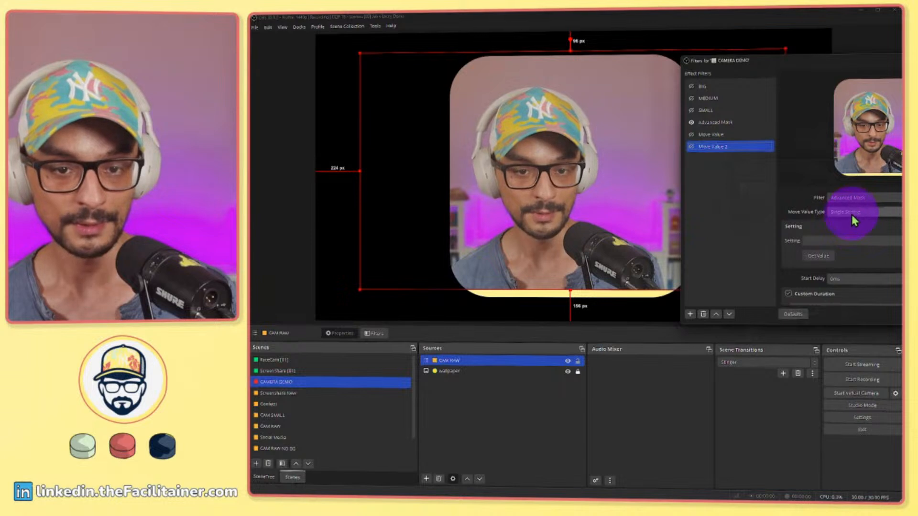
click(834, 244)
click(848, 299)
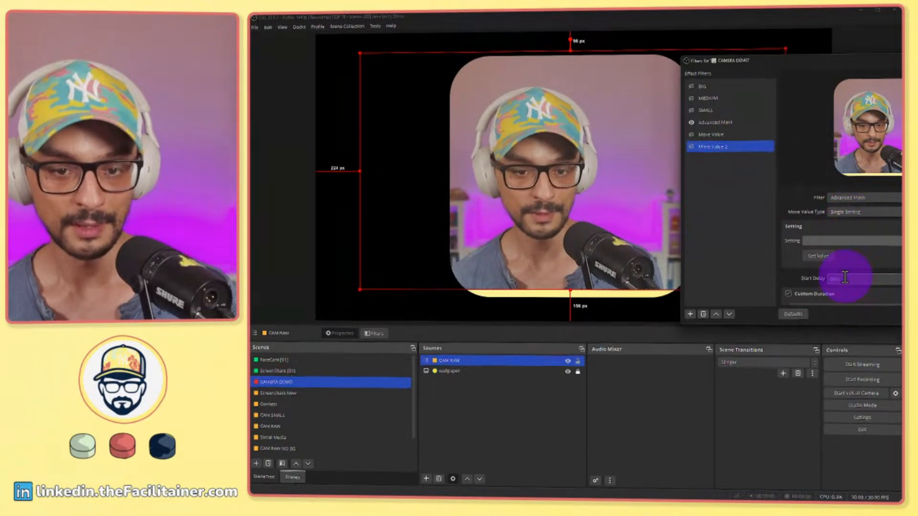
click(853, 202)
click(848, 221)
click(852, 200)
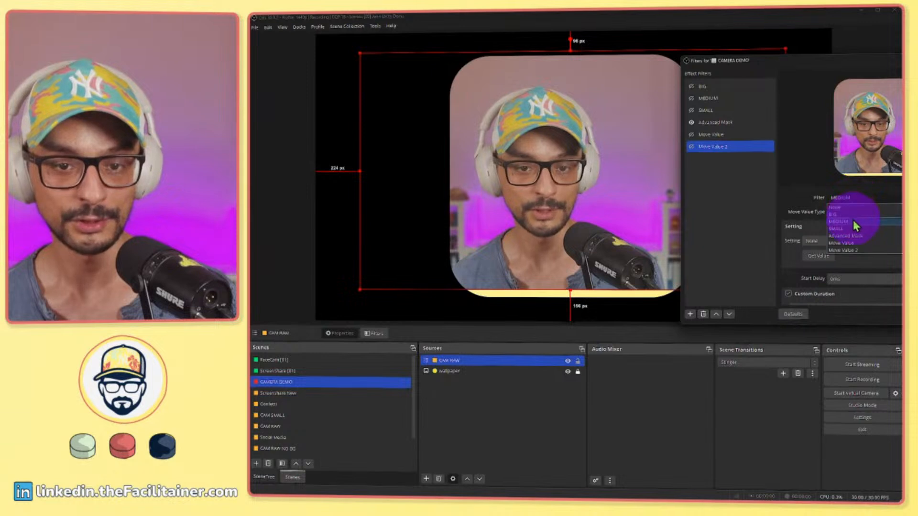
click(863, 238)
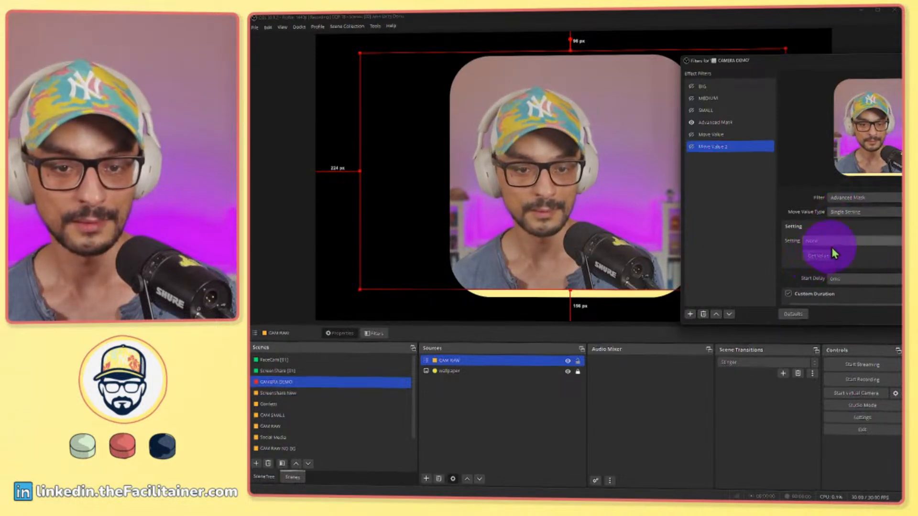
click(842, 240)
click(832, 296)
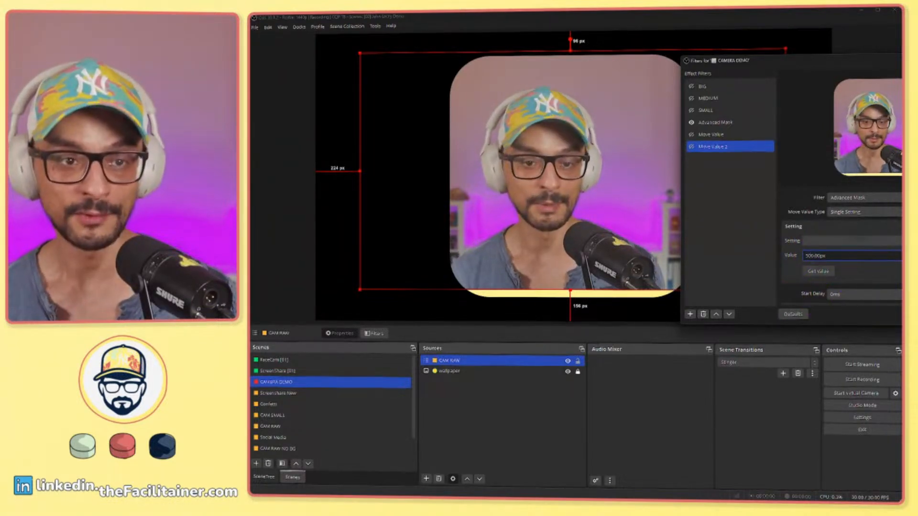
- Run the two Move Value filters alternately to preview the corner radius animating between their values
click(695, 138)
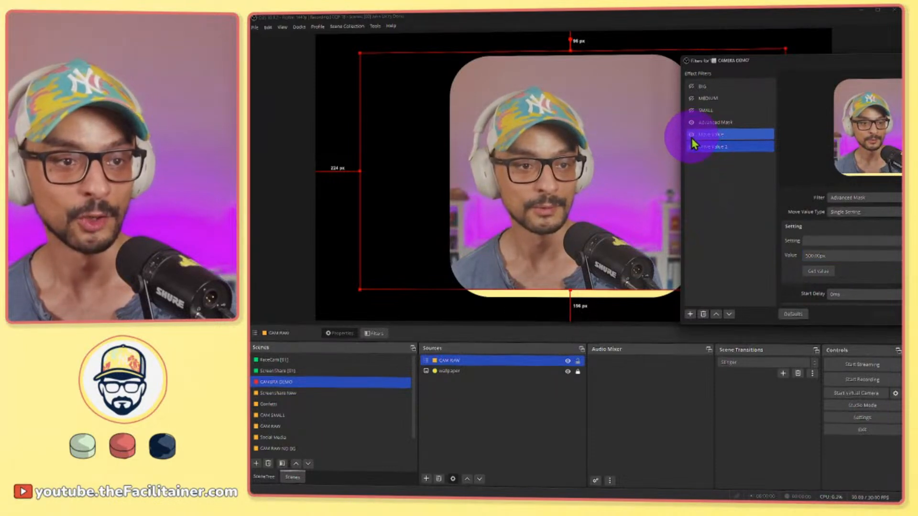
click(690, 148)
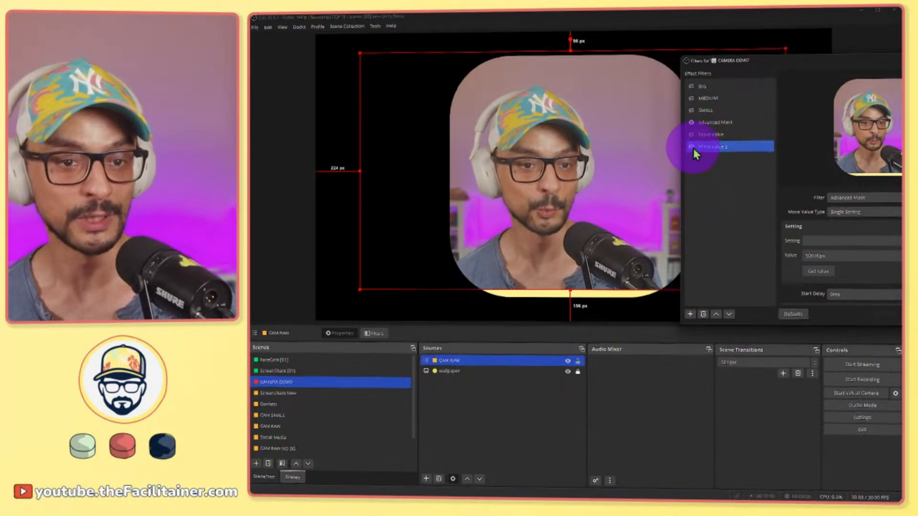
ctrl+click(690, 137)
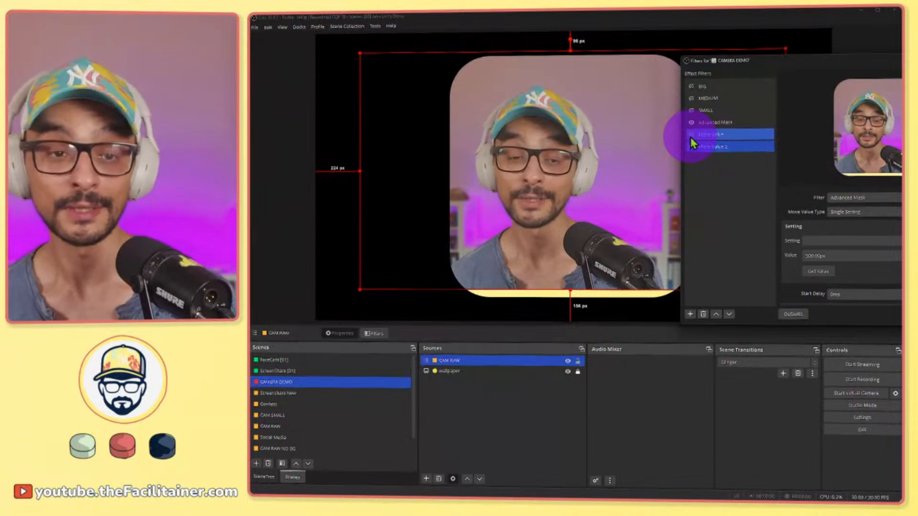
click(689, 141)
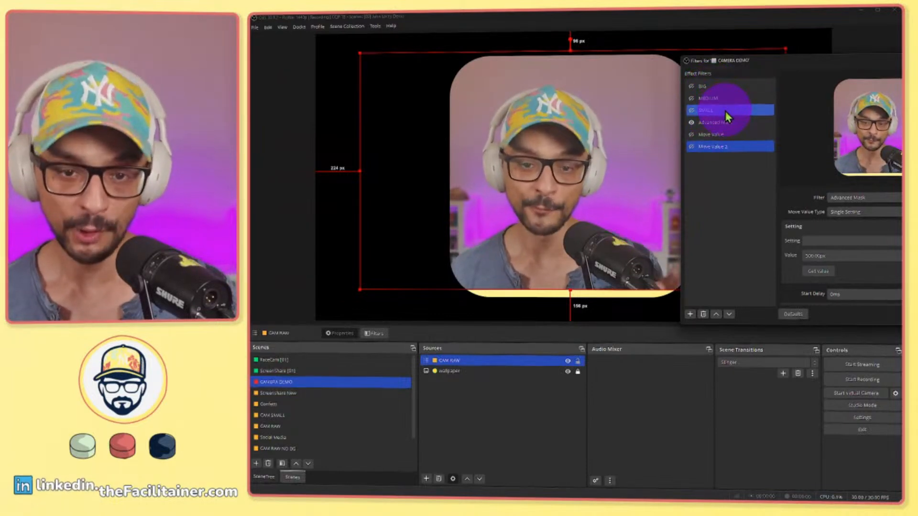
click(734, 135)
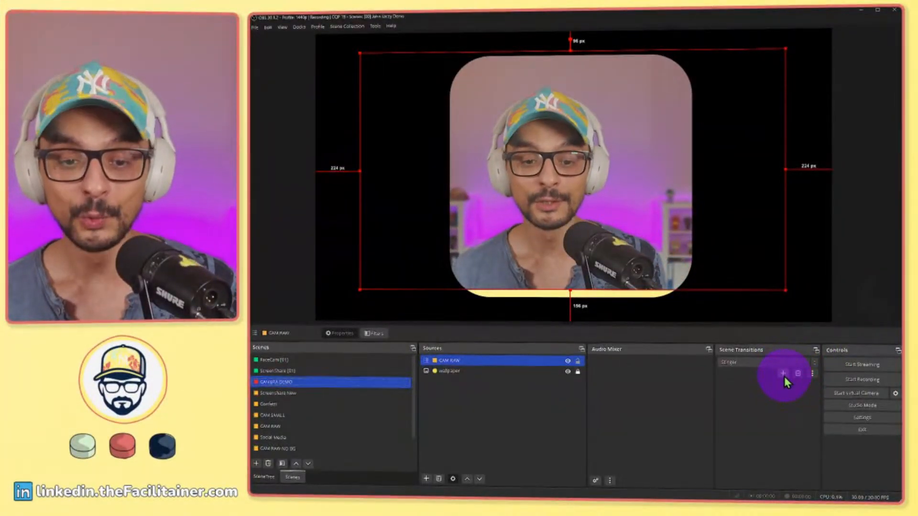
- Add a Move scene transition with its suggested name and default properties
click(783, 375)
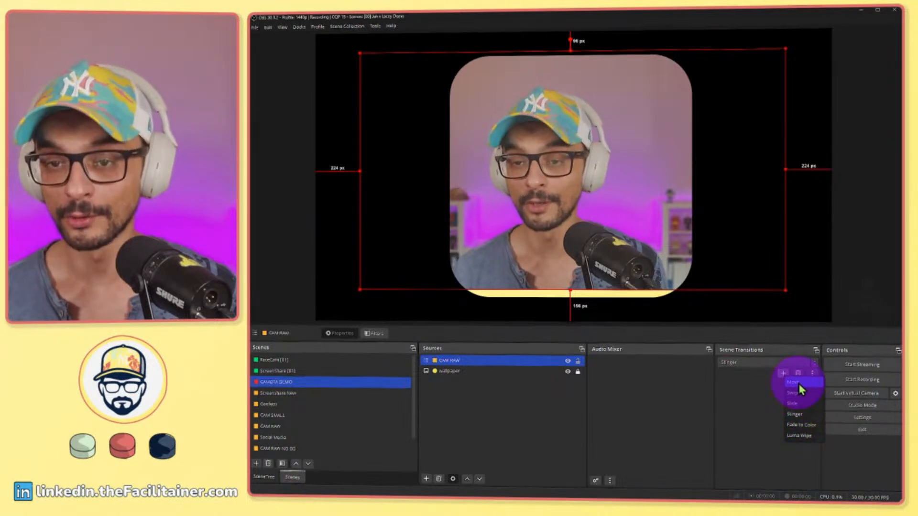
click(797, 383)
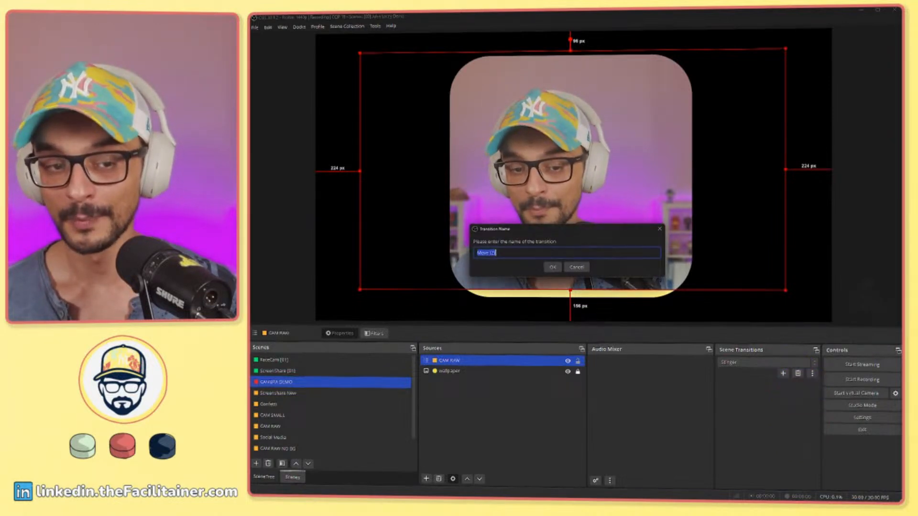
click(553, 268)
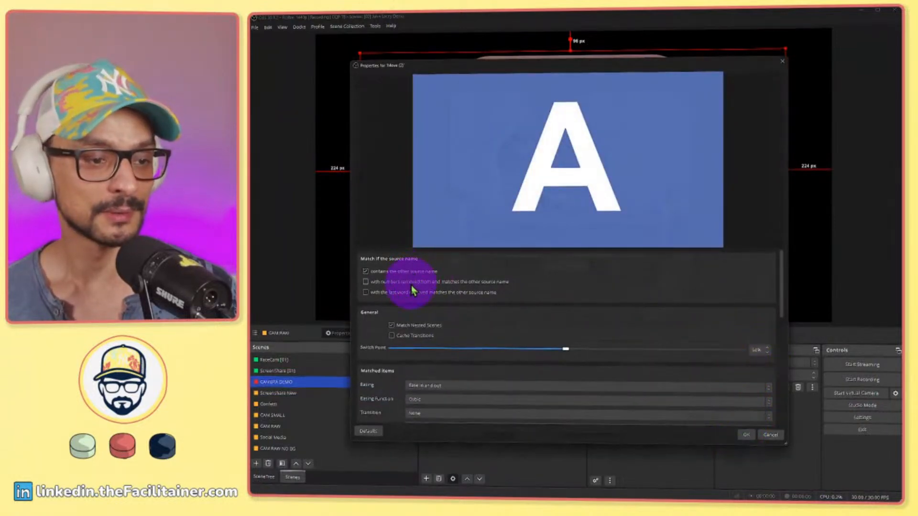
click(746, 434)
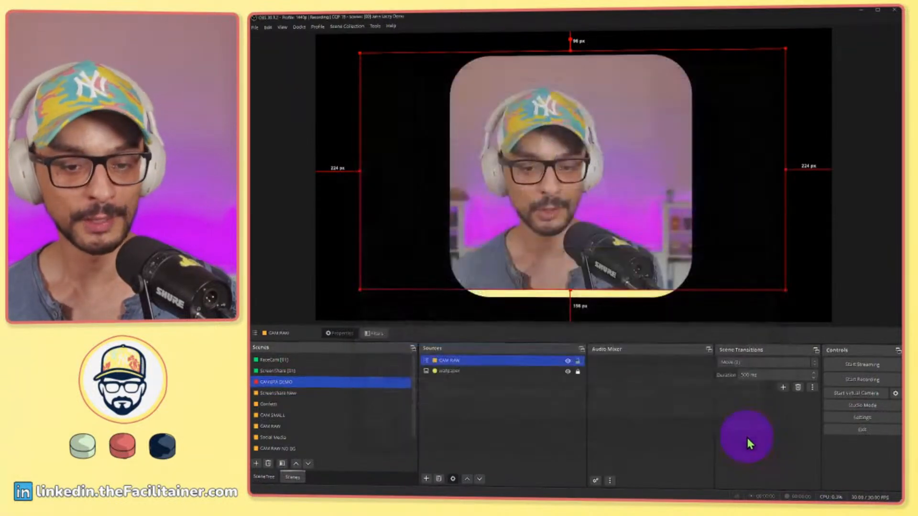
- Switch between the ScreenShare and FaceCam scenes to preview the Move transition
click(306, 372)
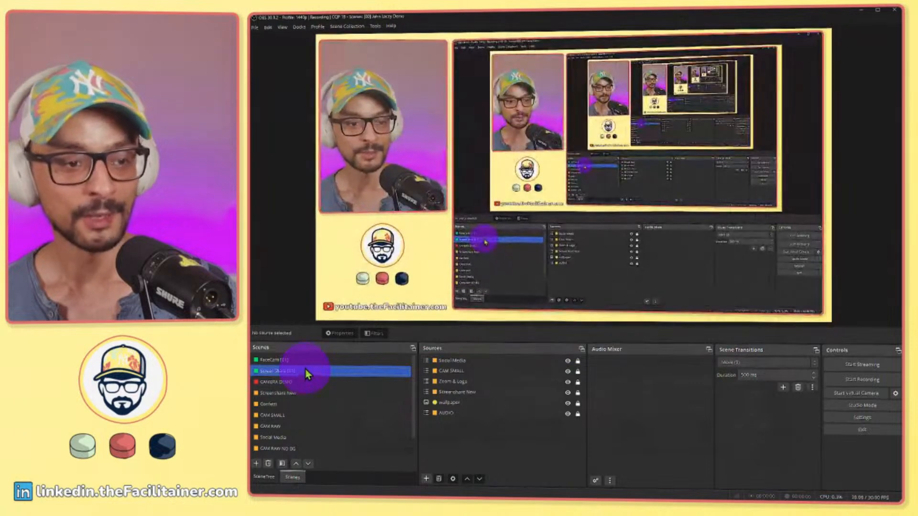
click(305, 360)
click(305, 372)
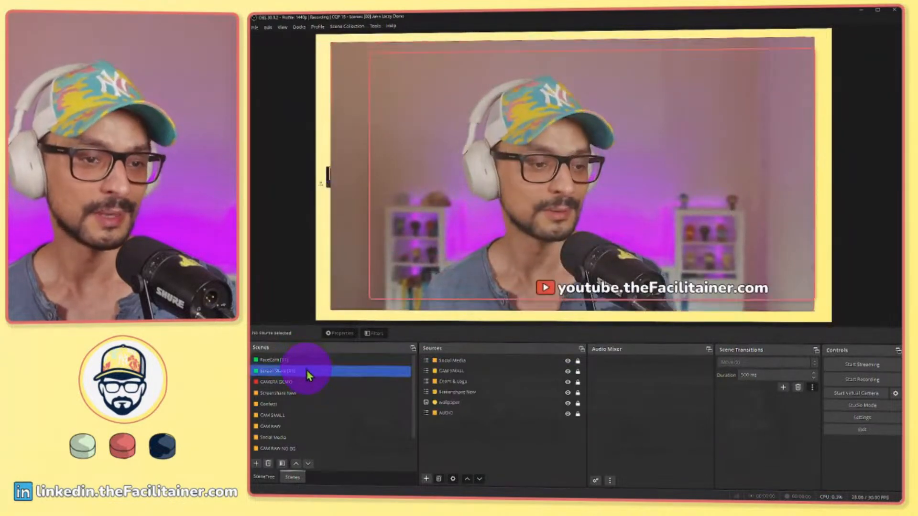
- Set the Move transition's duration to 1250 ms and preview it by switching between the FaceCam and ScreenShare scenes
double_click(747, 374)
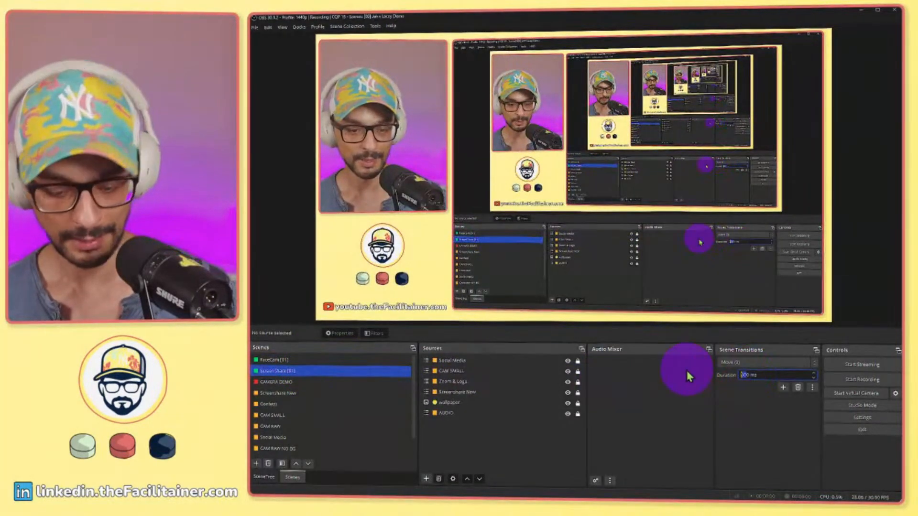
text(1250)
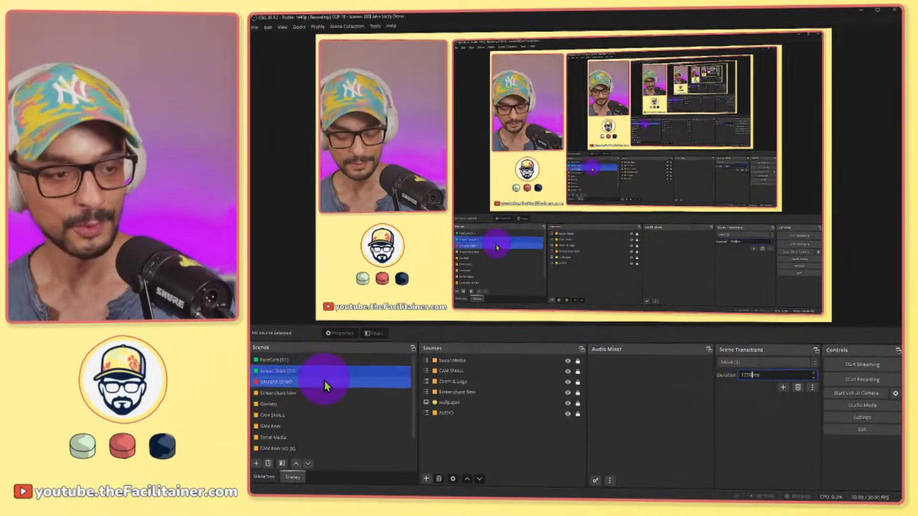
ctrl+click(300, 361)
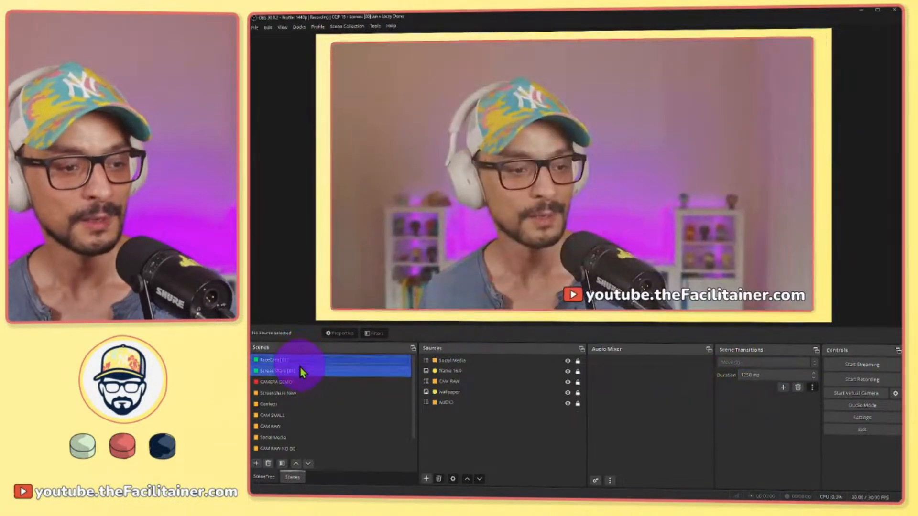
click(301, 372)
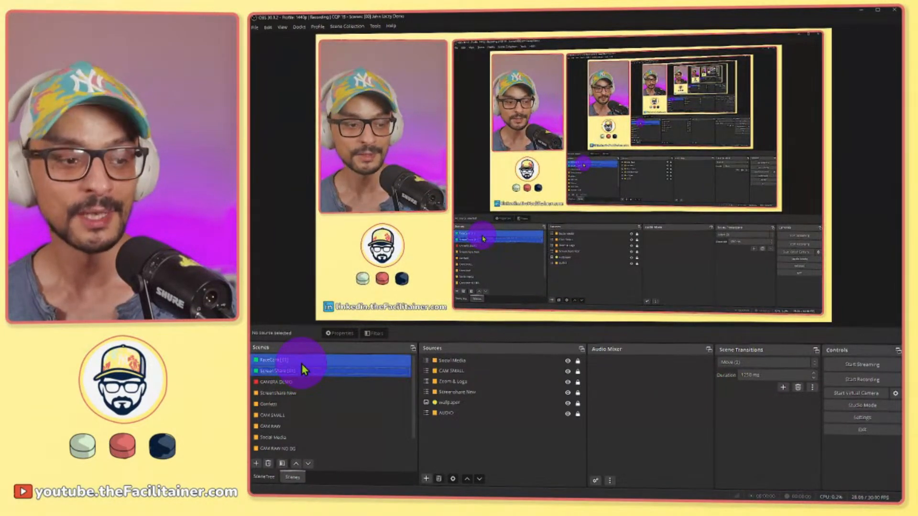
click(286, 393)
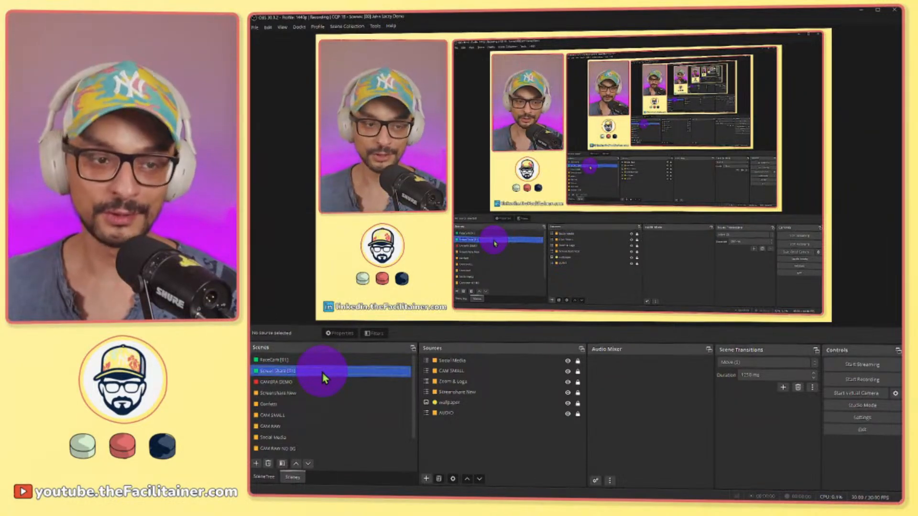
ctrl+click(331, 360)
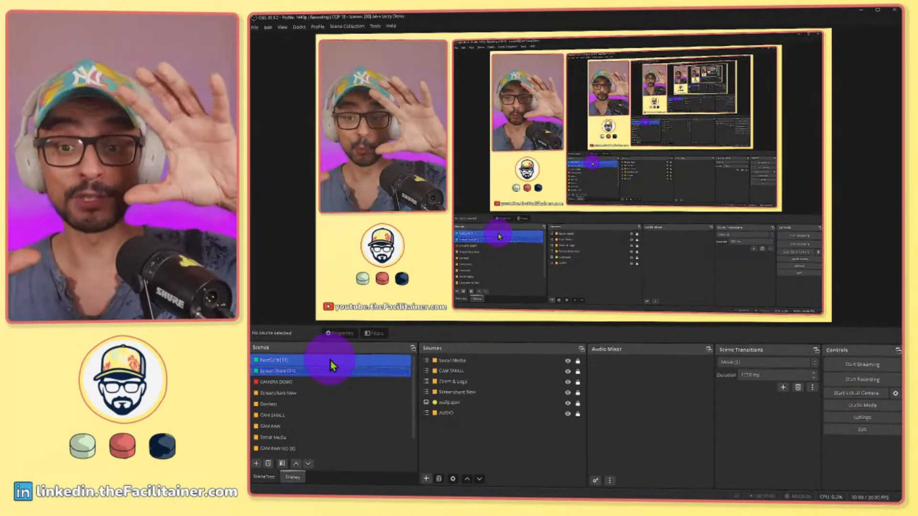
ctrl+click(329, 359)
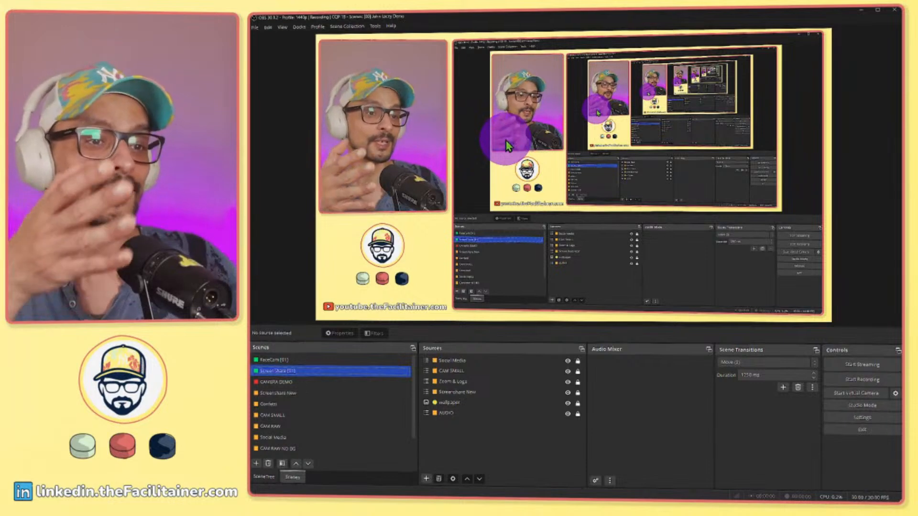
click(323, 363)
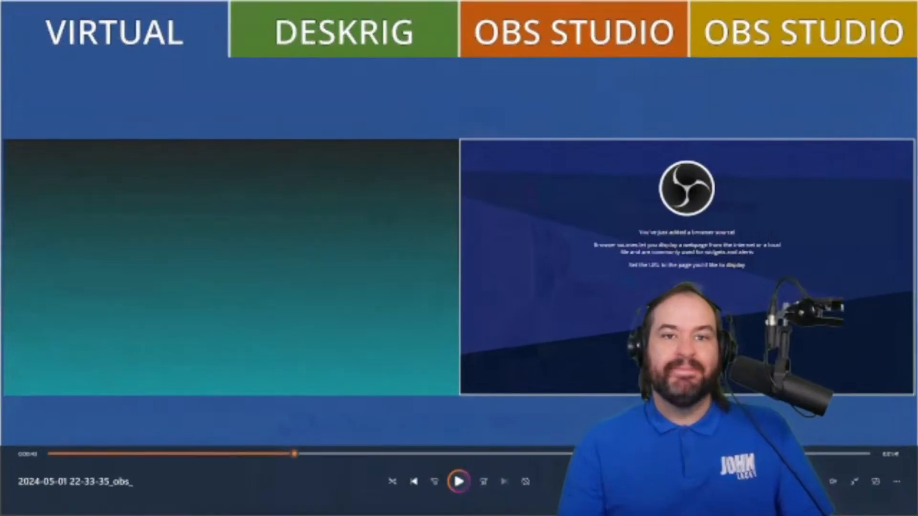
click(457, 482)
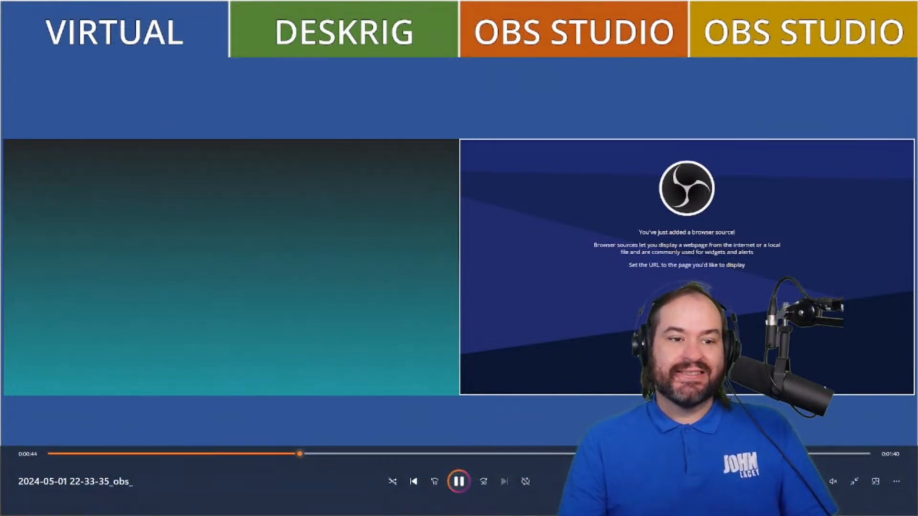